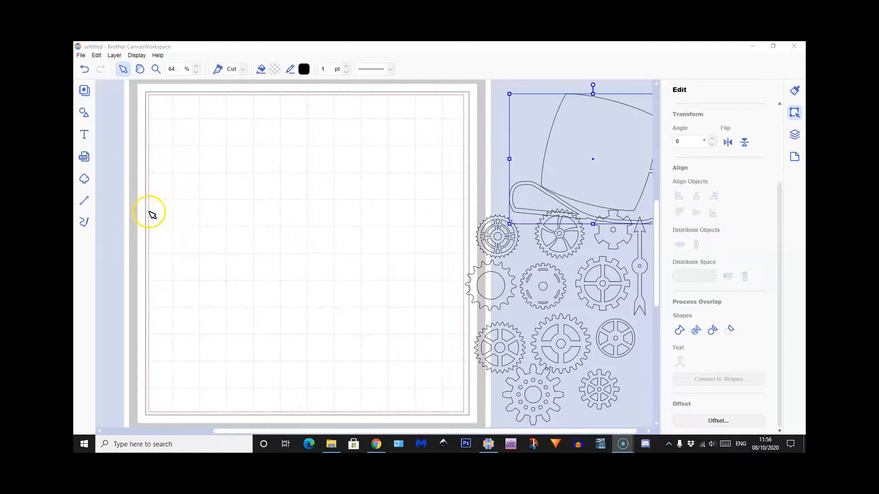
Add a plain circle and the fine-toothed circle from the Circle basic shapes to the canvas
left_click(84, 112)
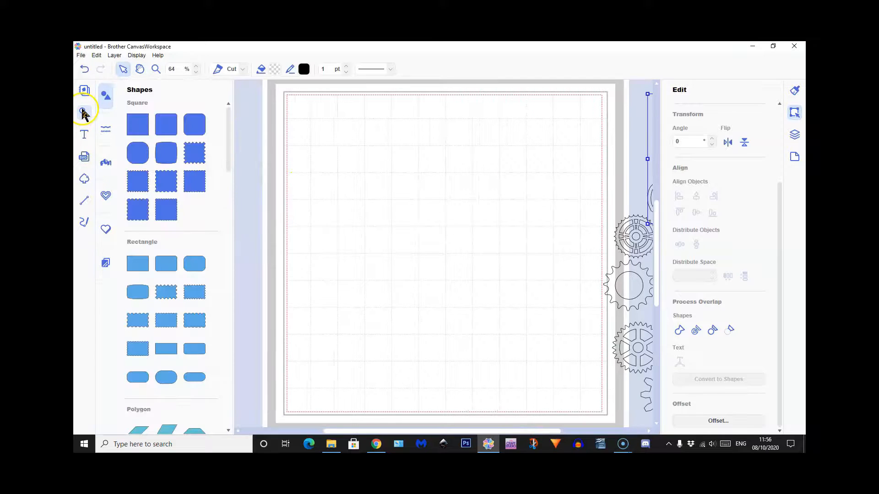
scroll(174, 273, "down", 2)
scroll(173, 274, "down", 5)
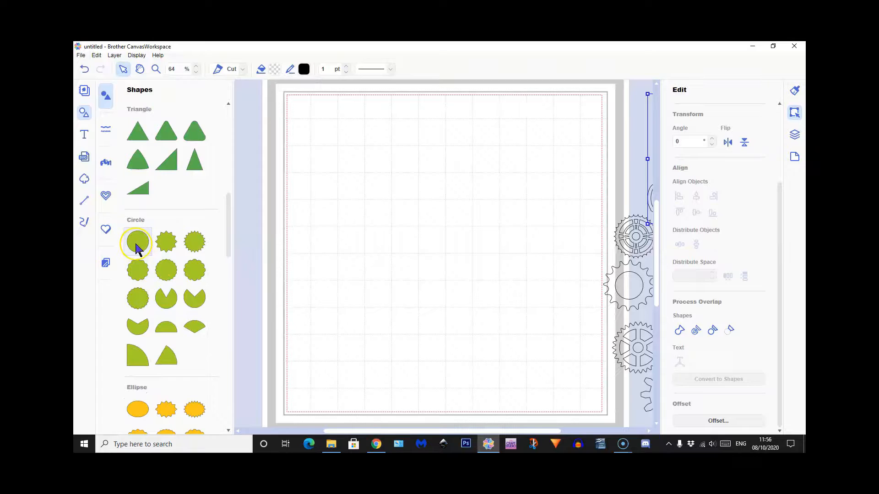
left_click(137, 250)
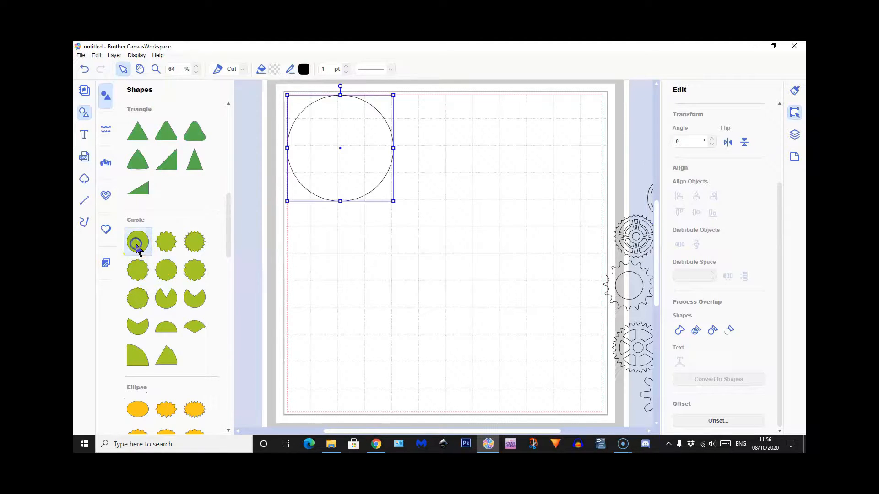
left_click(202, 245)
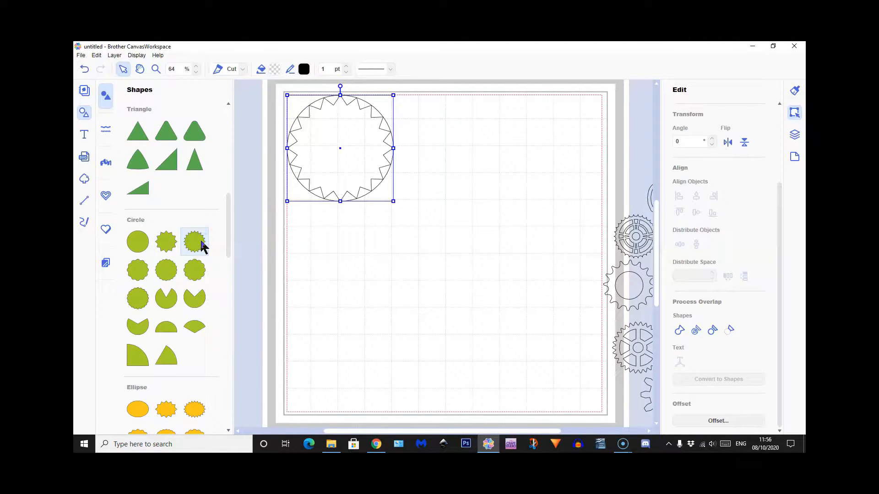
scroll(162, 215, "up", 10)
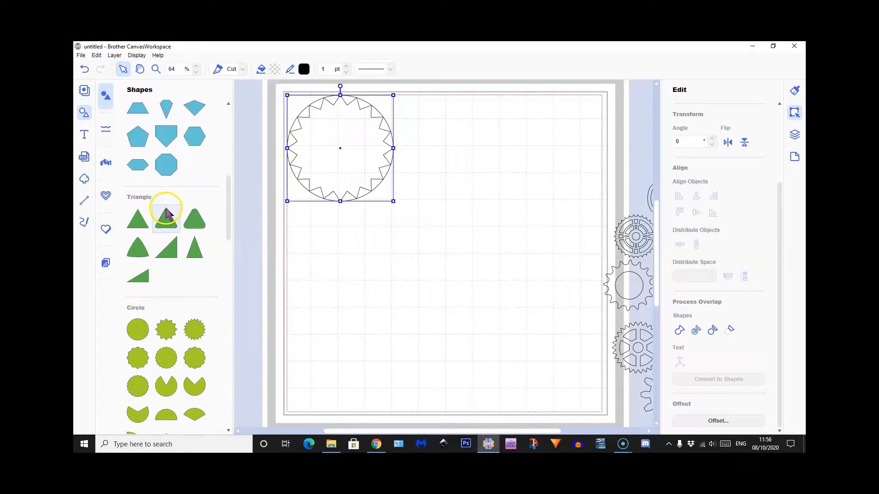
Close the shape library and move the toothed circle away from the plain circle into the mat's empty area
left_click(87, 110)
left_click_drag(243, 150, 353, 152)
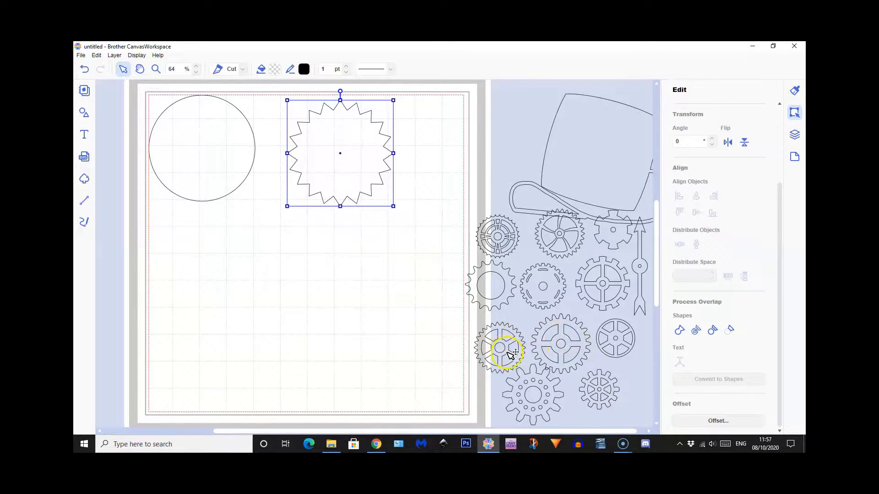
left_click_drag(362, 166, 371, 218)
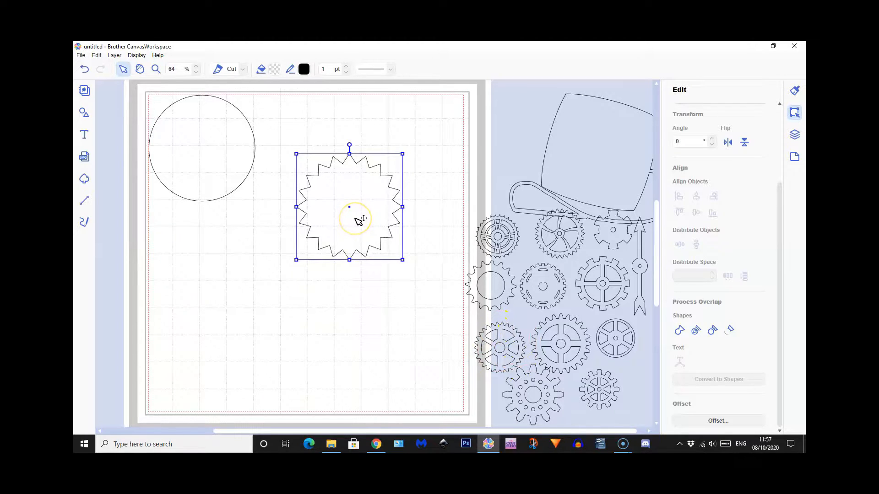
Duplicate the plain circle, move the copy onto the toothed circle and shrink it to about 2.72 inches wide
left_click(181, 142)
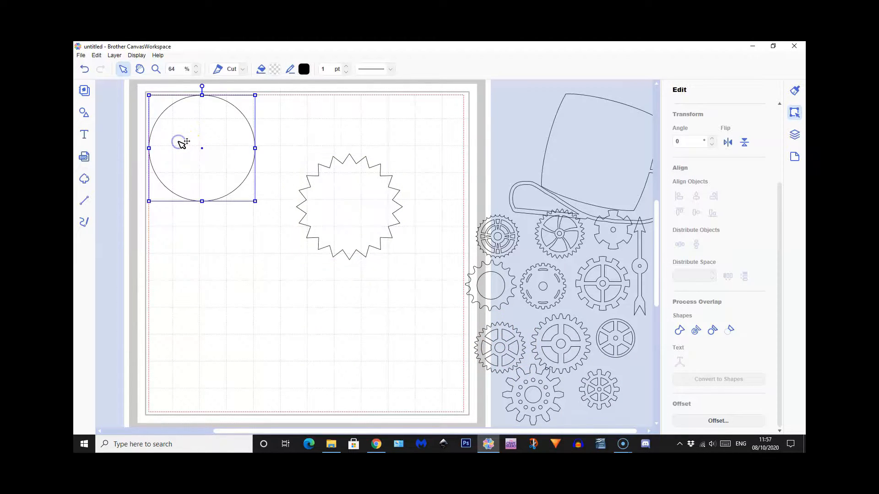
left_click(114, 55)
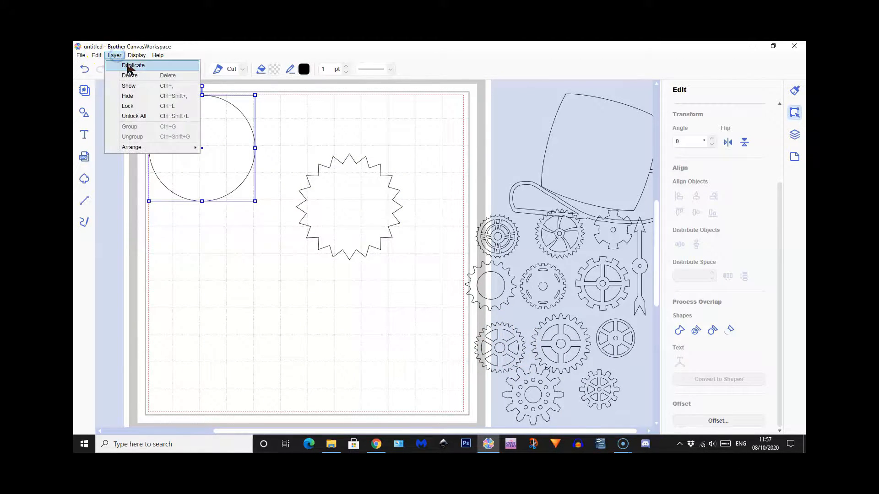
left_click(127, 64)
left_click_drag(220, 178, 360, 243)
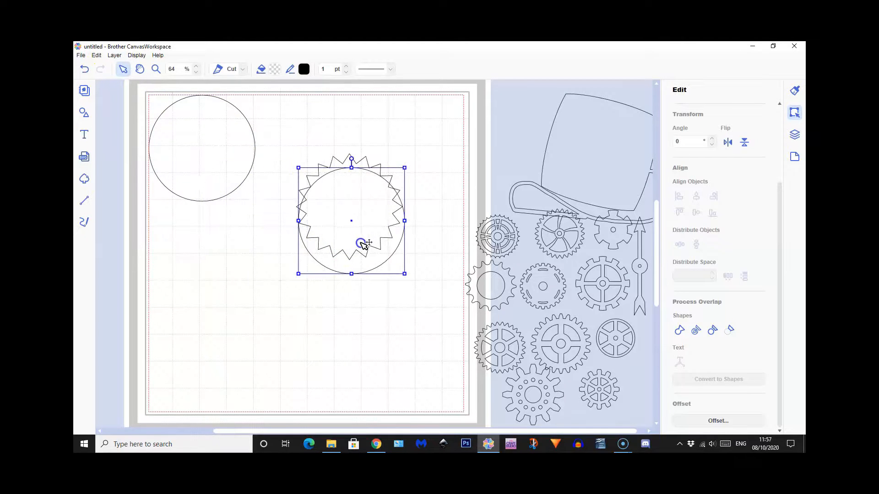
left_click_drag(405, 167, 370, 178)
Set the toothed circle's width to 4.00 inches with its aspect ratio maintained
left_click(368, 174)
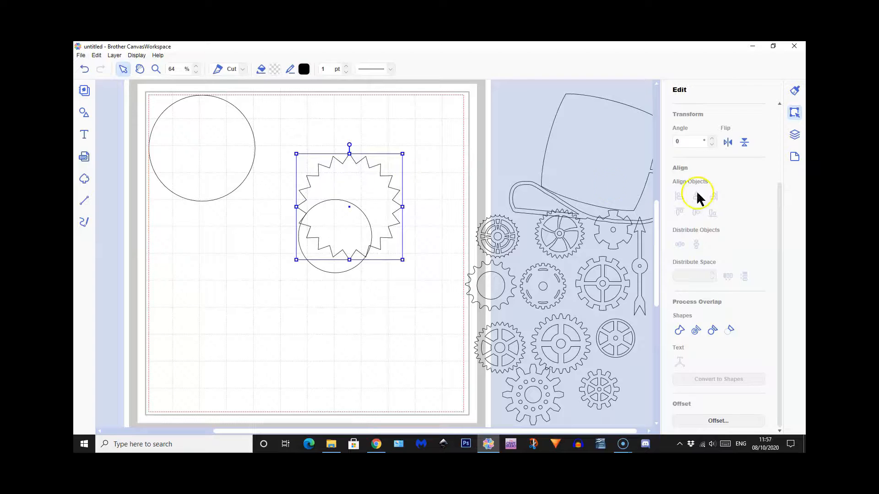
scroll(741, 215, "up", 5)
left_click_drag(687, 160, 675, 163)
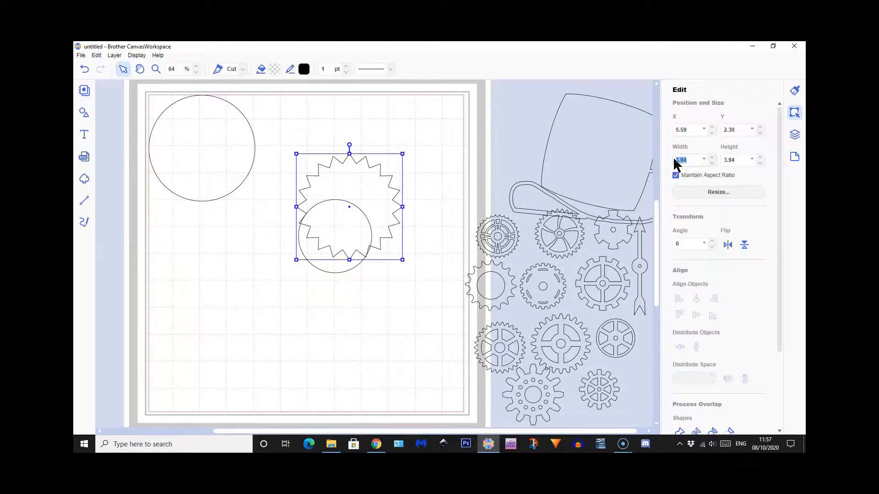
key("Return")
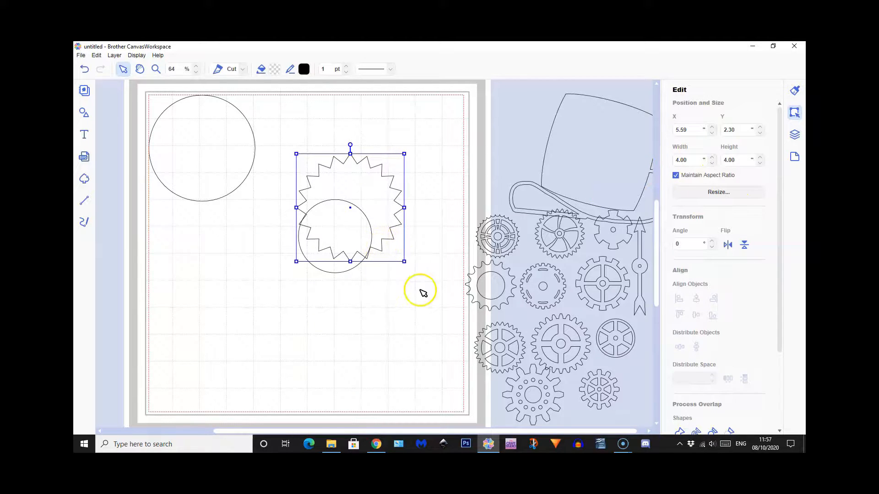
Move the small circle inside the toothed circle and align both shapes to their horizontal and vertical centers
left_click_drag(337, 269, 352, 240)
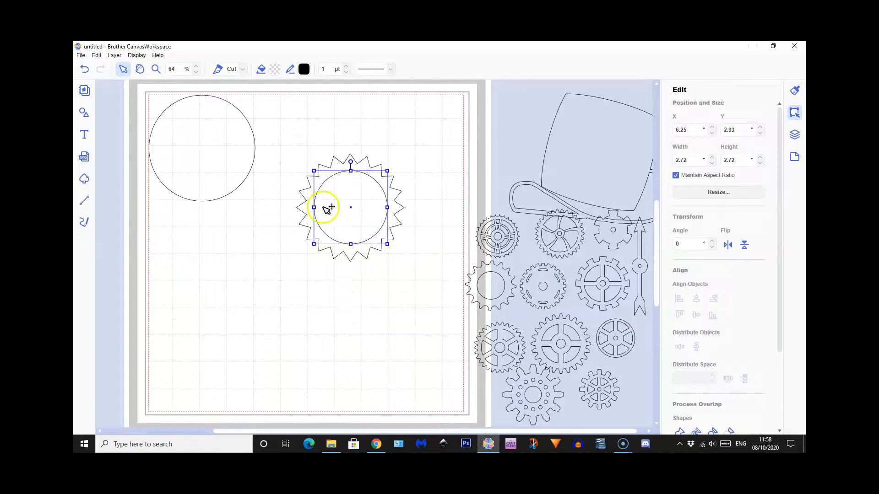
left_click_drag(329, 144, 379, 234)
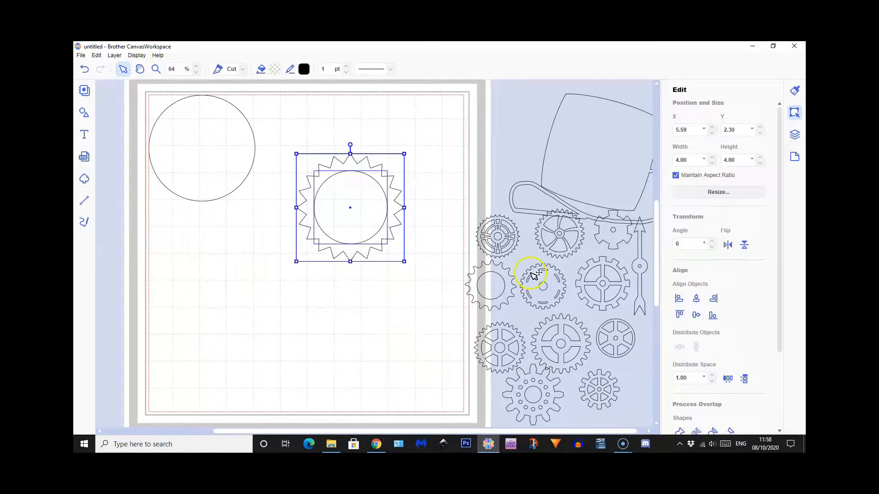
left_click(695, 300)
left_click(696, 313)
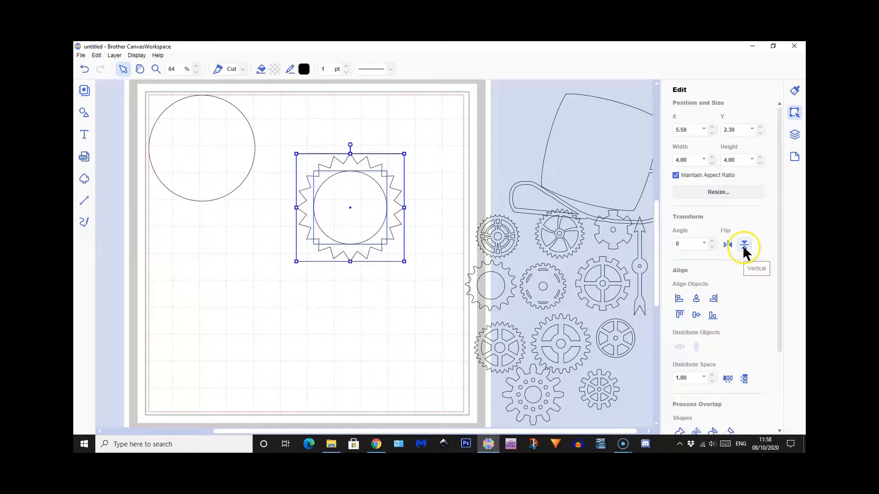
Subtract the small circle from the toothed circle to make a gear ring, and check that its center is open
scroll(768, 339, "down", 3)
left_click(729, 366)
left_click(387, 335)
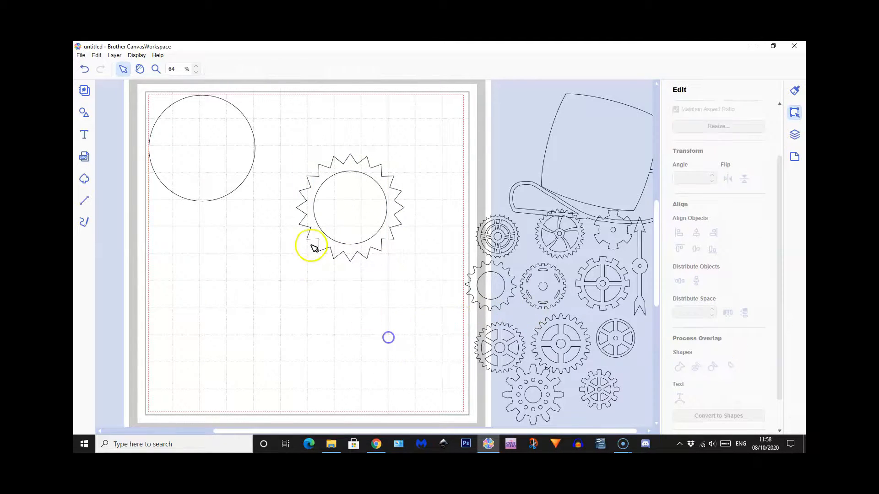
left_click(360, 216)
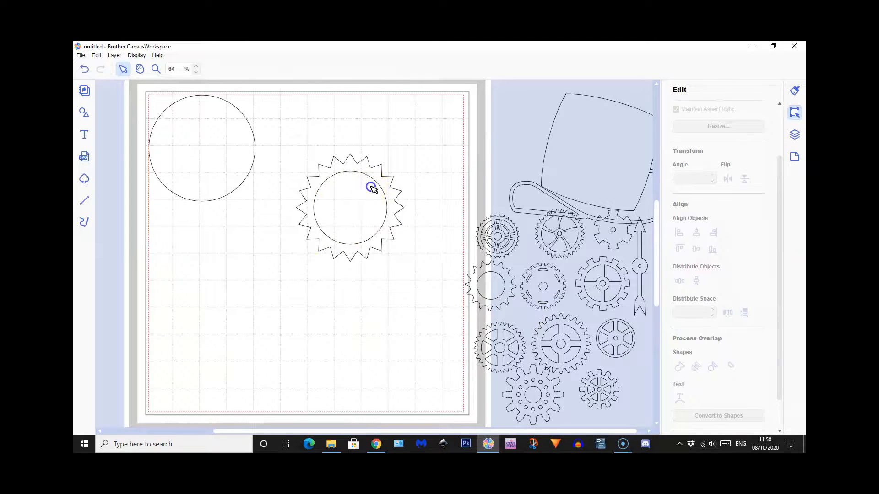
left_click(371, 170)
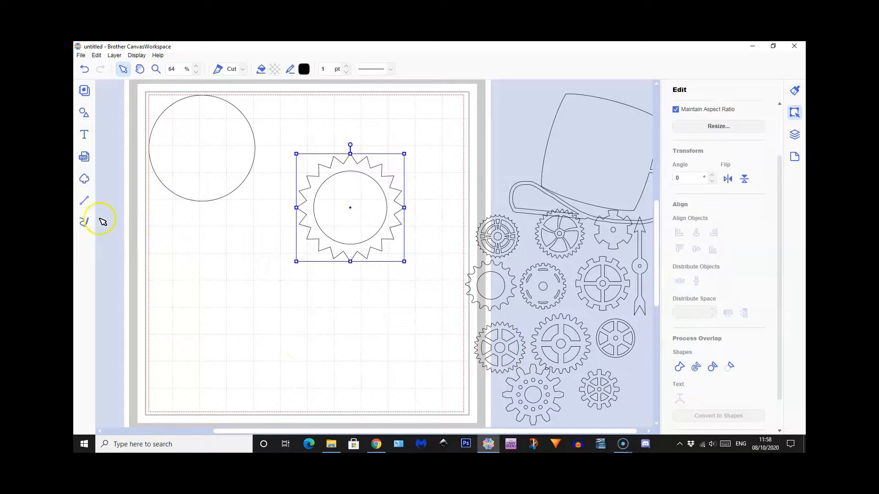
Draw a diagonal straight line across the gear's round opening and offset it outward by 0.08 inches with round corners, deleting the original line
left_click(85, 201)
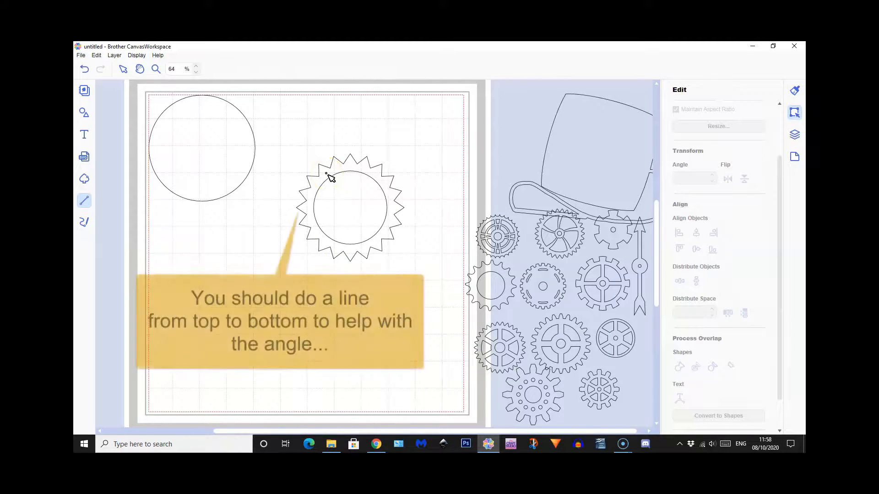
left_click_drag(326, 174, 373, 241)
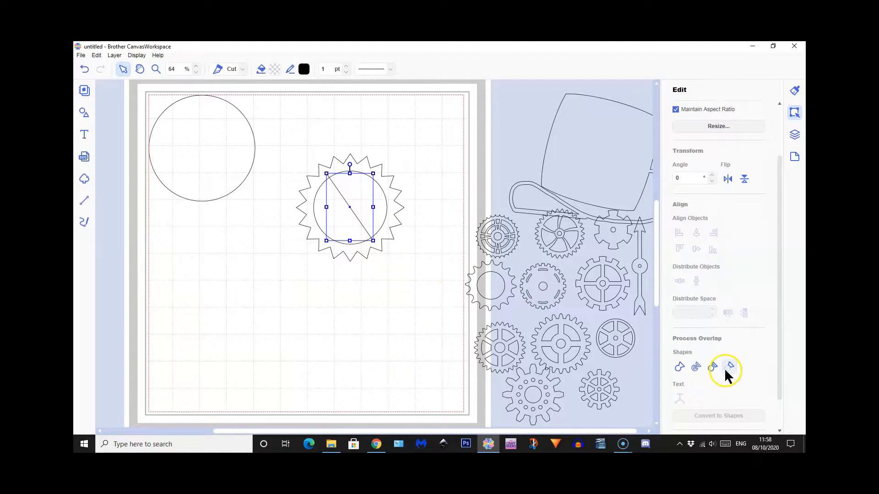
scroll(726, 368, "down", 2)
left_click(717, 420)
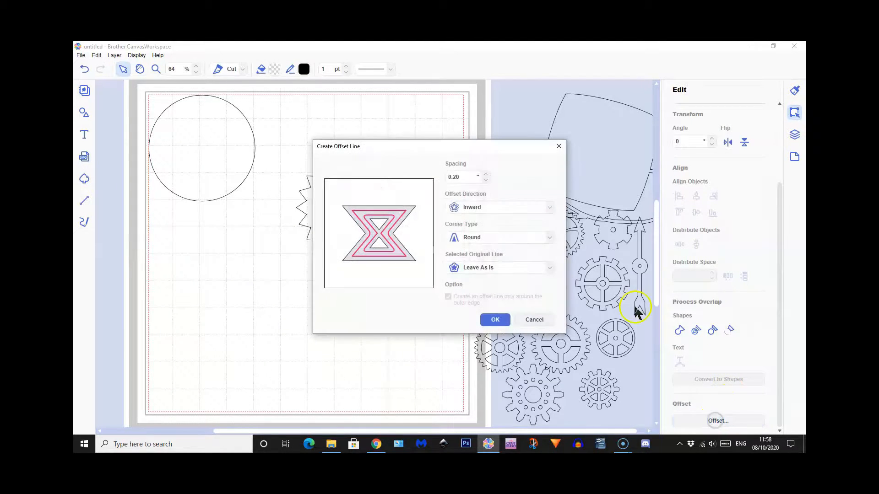
left_click(486, 180)
left_click(490, 267)
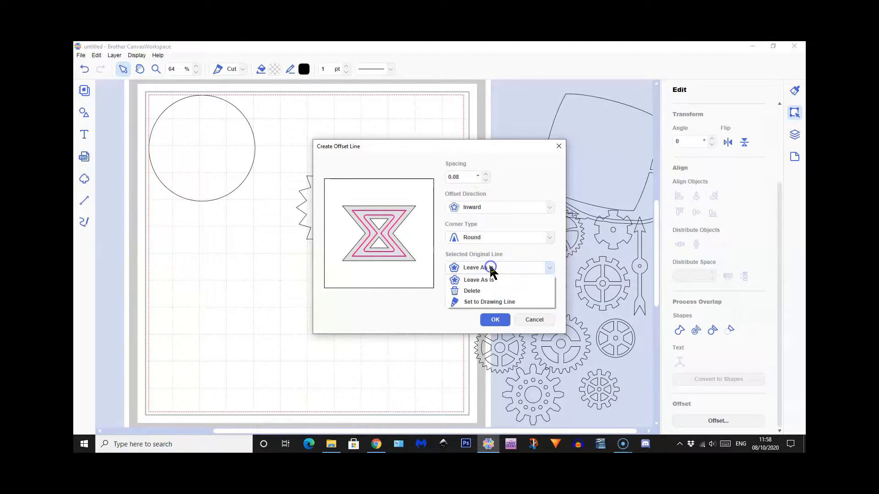
left_click(477, 290)
left_click(494, 320)
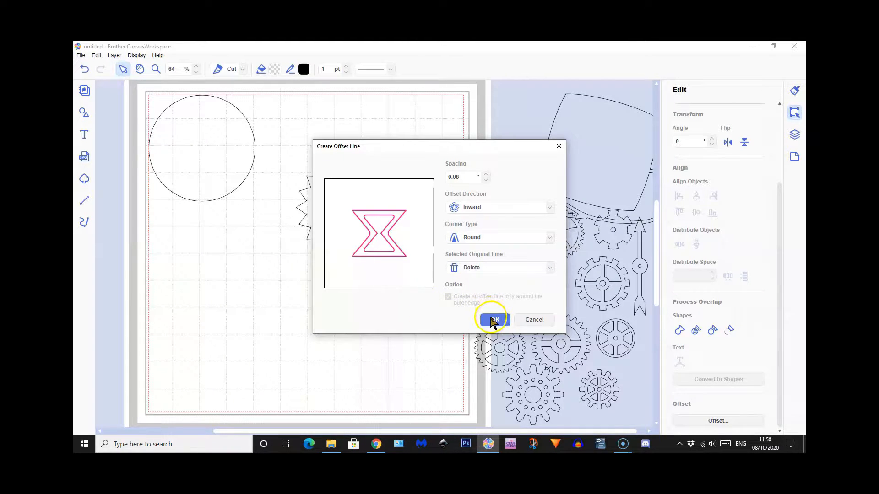
left_click(476, 208)
left_click(476, 221)
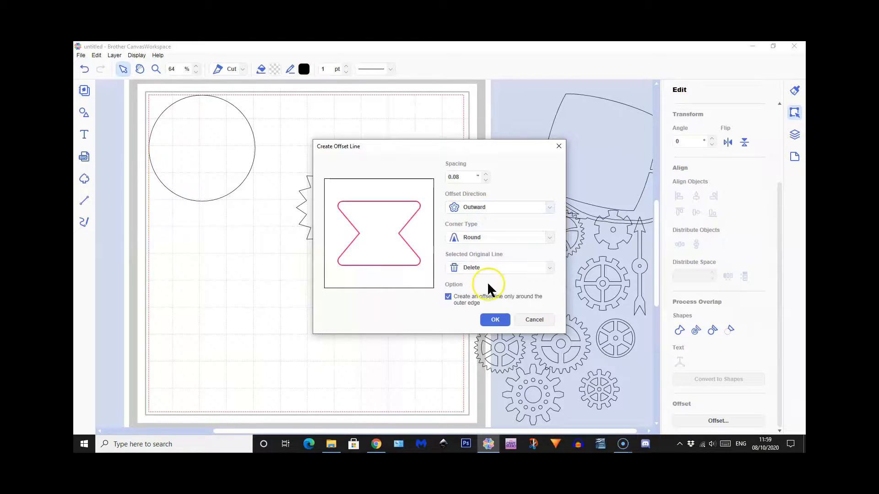
left_click(497, 320)
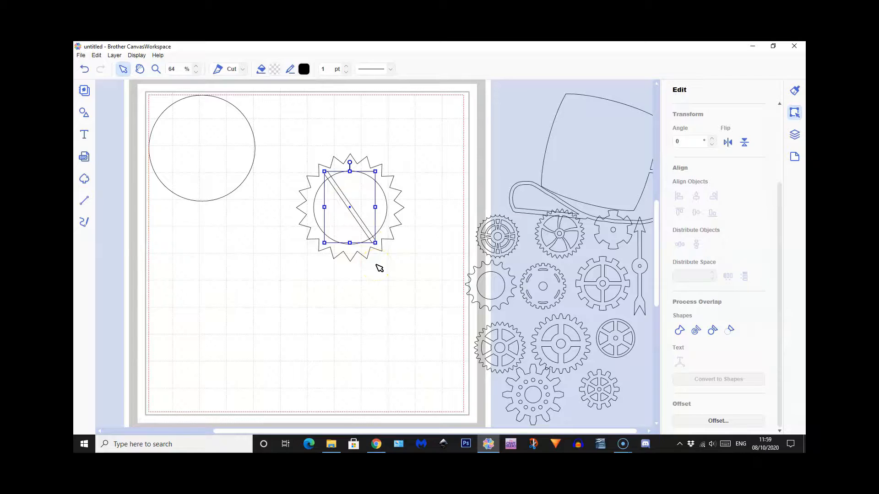
Undo the offset and offset the diagonal line outward again with a wider spacing, deleting the original line
left_click(84, 70)
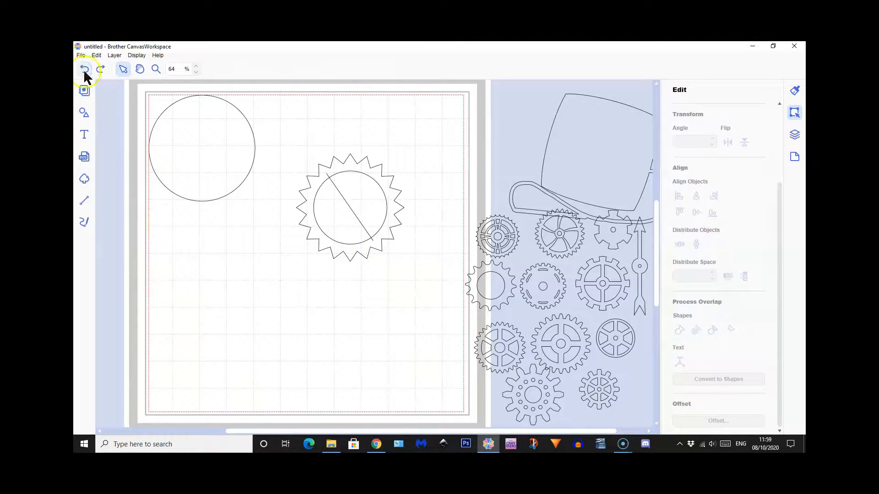
left_click(350, 206)
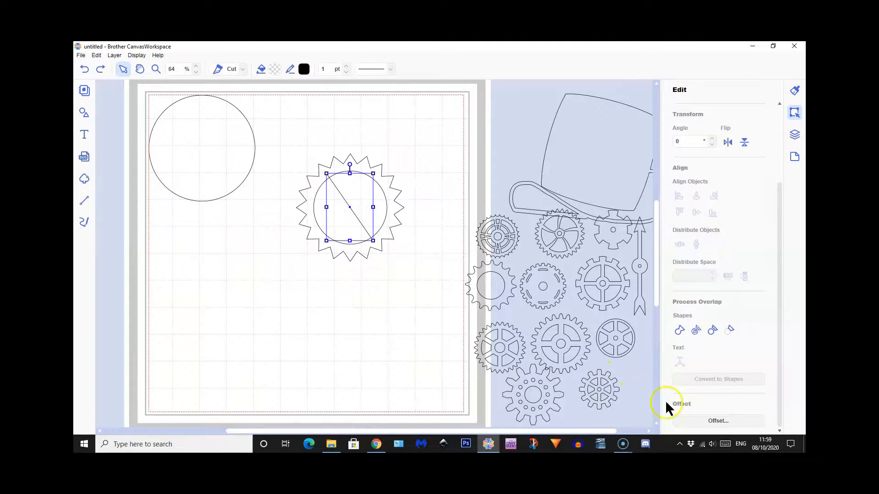
left_click(715, 421)
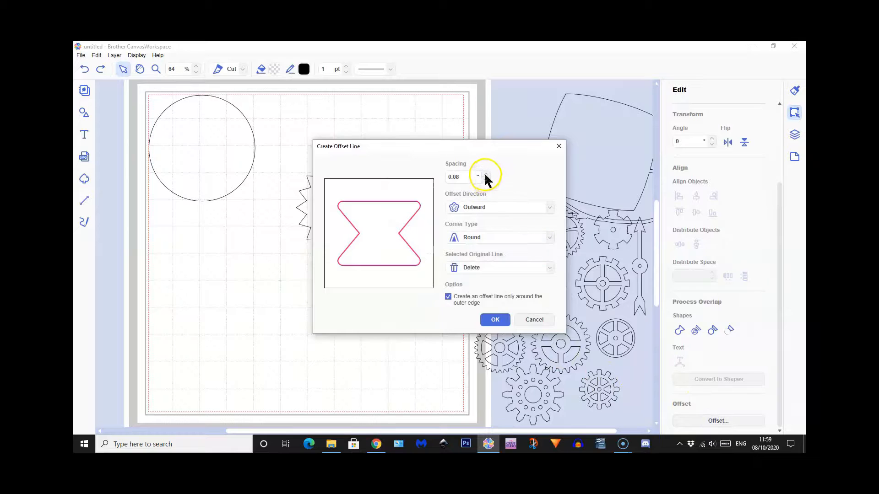
left_click(496, 324)
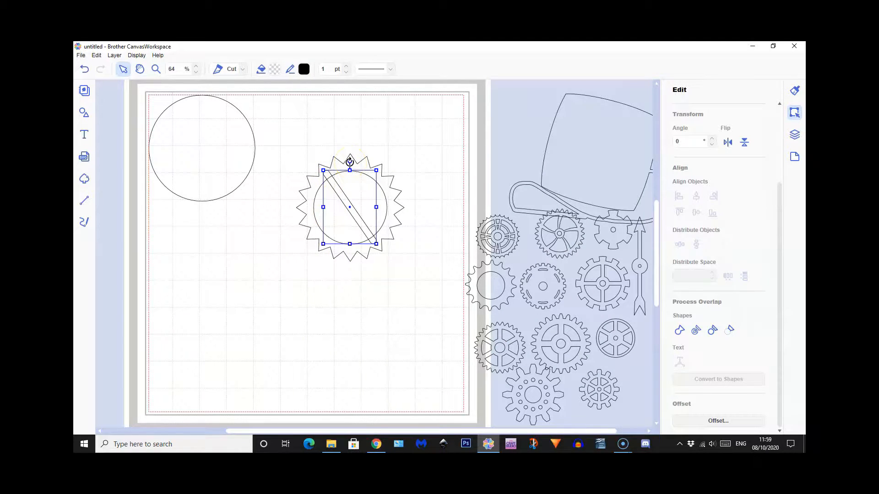
Rotate the offset bar 34° so that it stands upright across the gear's opening
left_click_drag(350, 162, 374, 166)
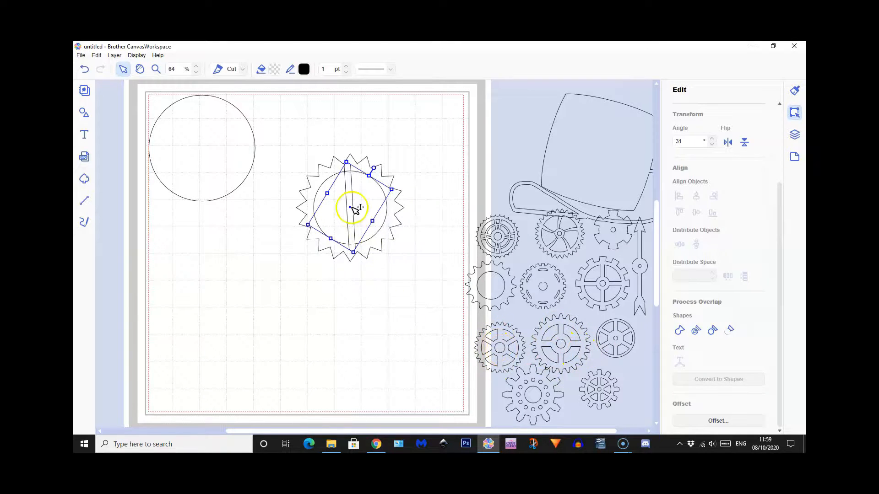
left_click_drag(377, 167, 376, 167)
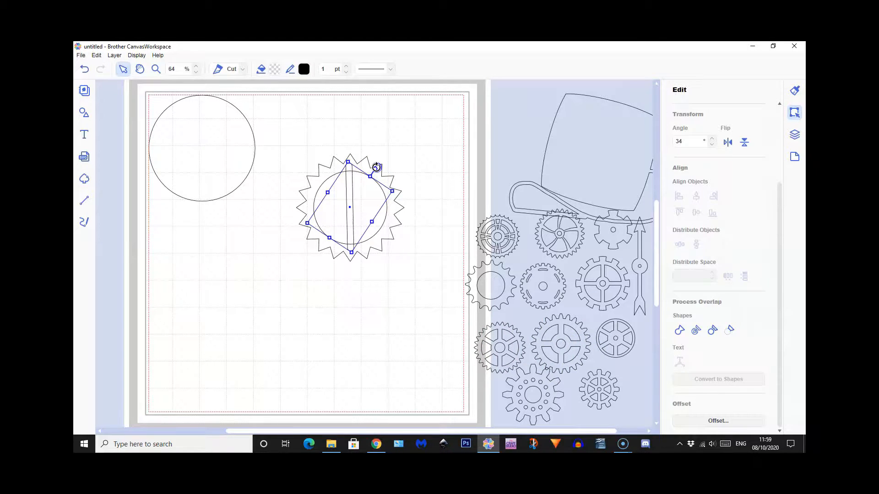
left_click(363, 300)
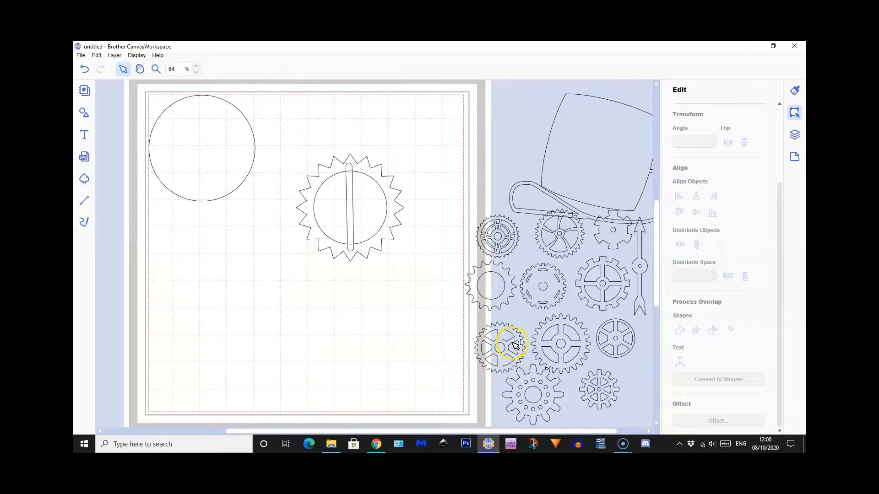
Duplicate the upright bar inside the gear
left_click(352, 199)
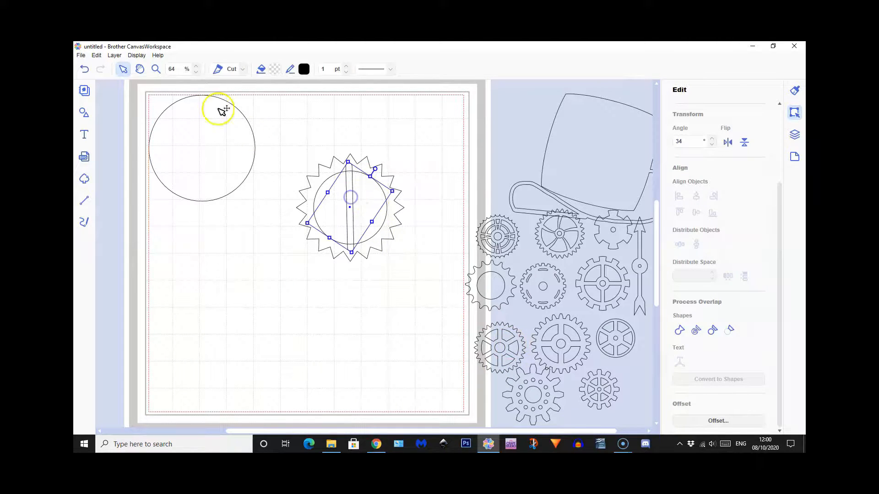
left_click(115, 55)
left_click(120, 65)
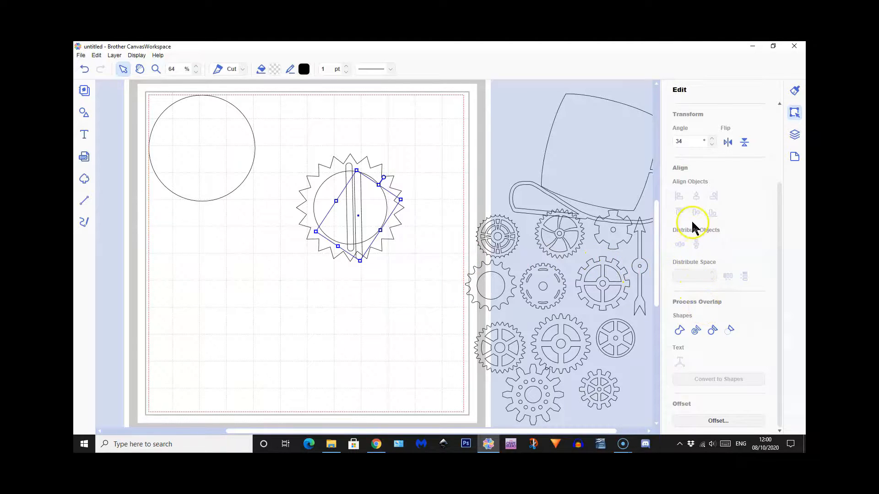
Set the duplicated bar's rotation angle to 94°
left_click(681, 139)
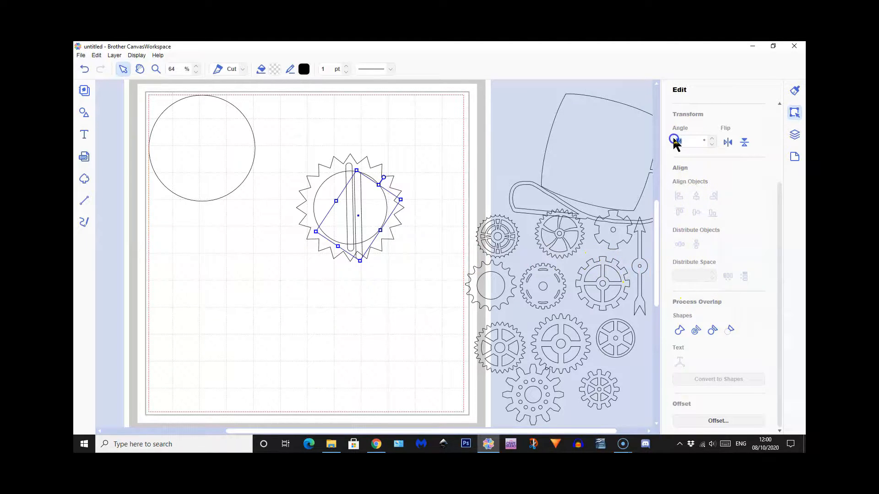
left_click(691, 140)
key("Return")
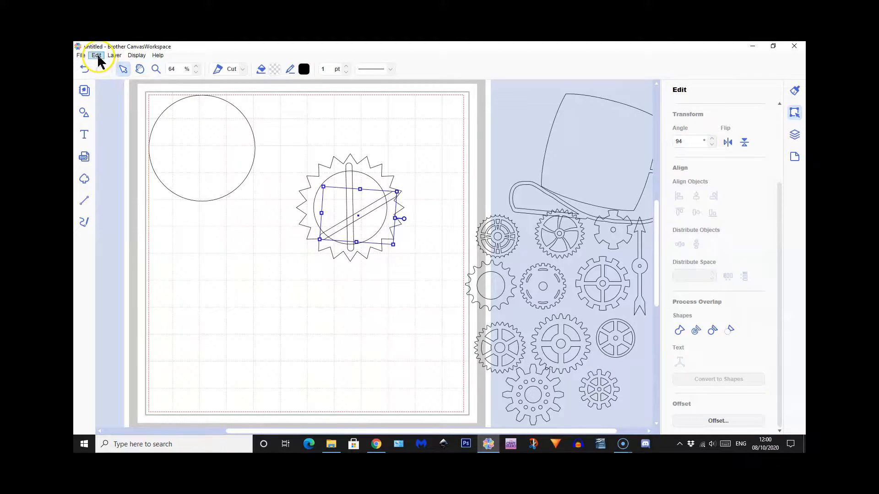
Duplicate the slanted bar and set the copy's rotation angle to 154°
left_click(113, 56)
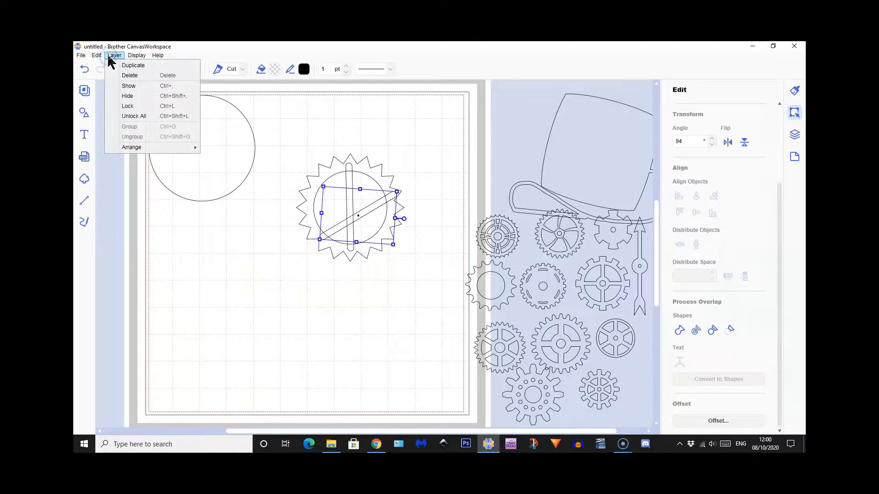
left_click(119, 67)
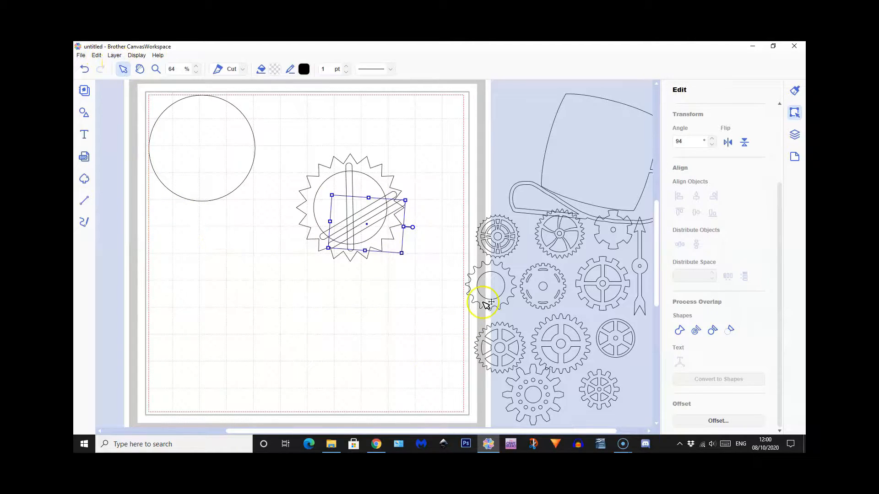
left_click(685, 141)
key("Return")
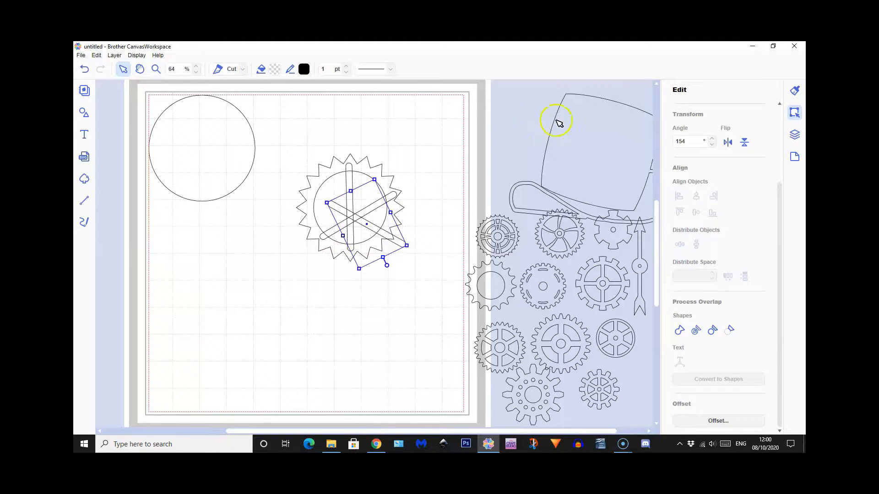
Align the three bars to a common centre, both horizontally and vertically
left_click(397, 196, "shift")
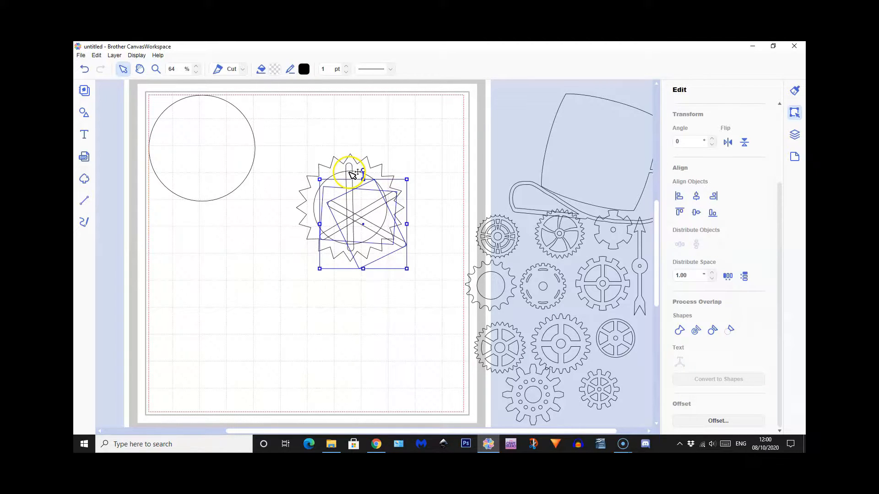
left_click(353, 173, "shift")
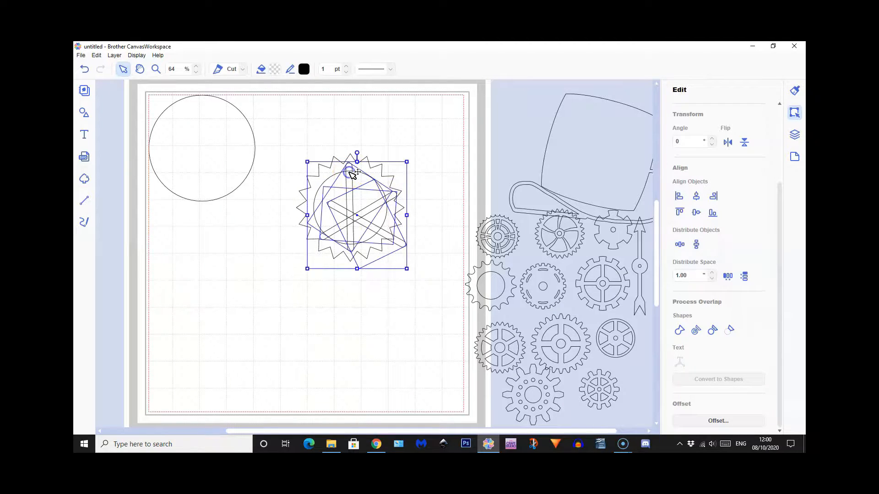
left_click(696, 197)
left_click(696, 213)
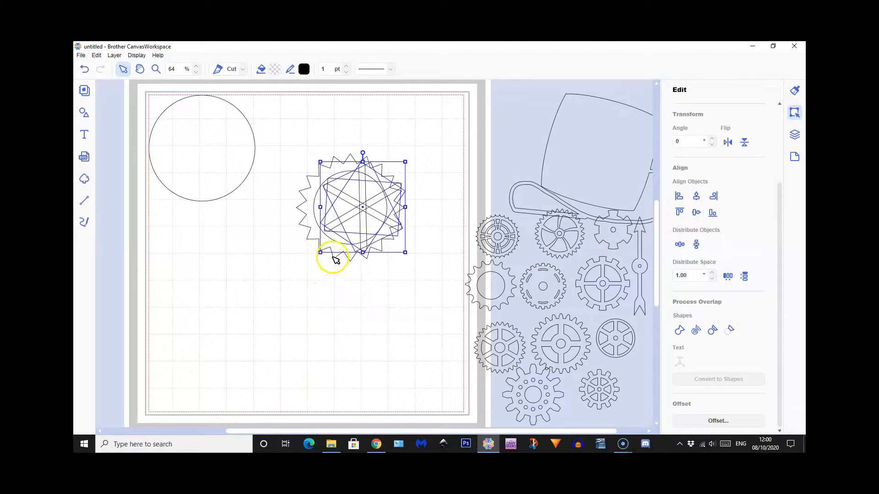
Centre the three crossed bars on the gear both ways and weld the bars and gear into one shape
left_click(338, 256, "shift")
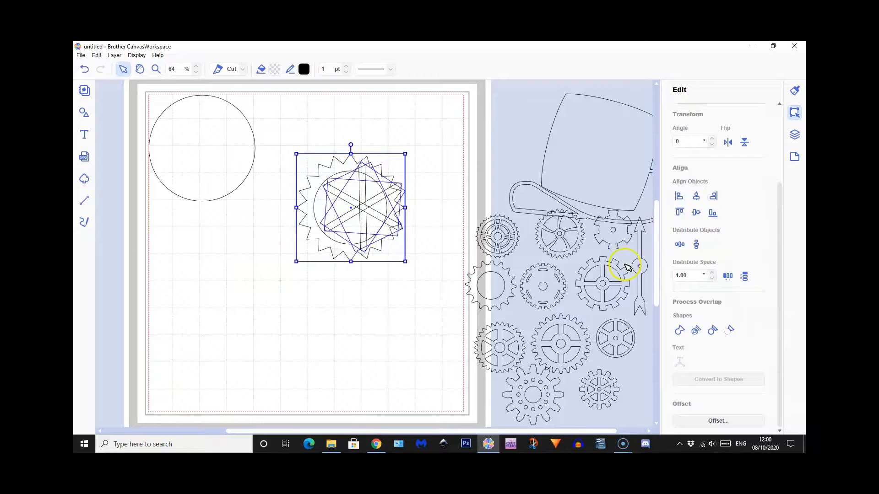
left_click(696, 197)
left_click(695, 213)
left_click(360, 356)
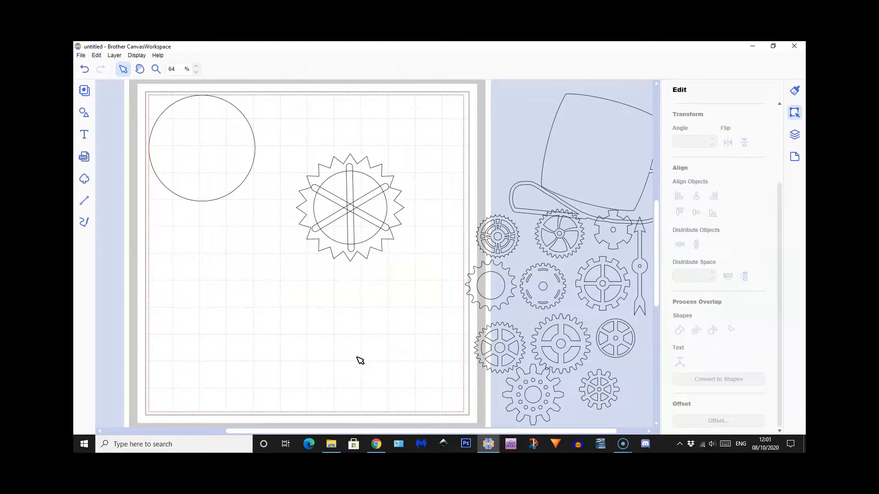
left_click_drag(317, 146, 392, 271)
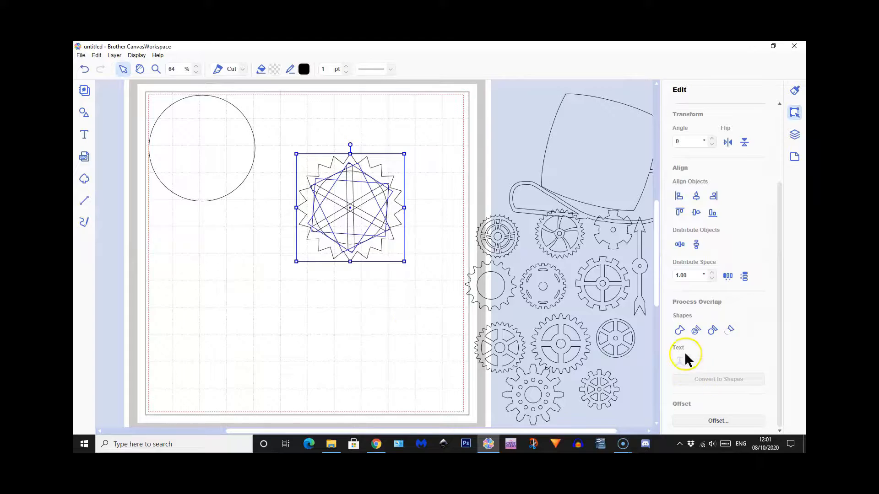
left_click(679, 331)
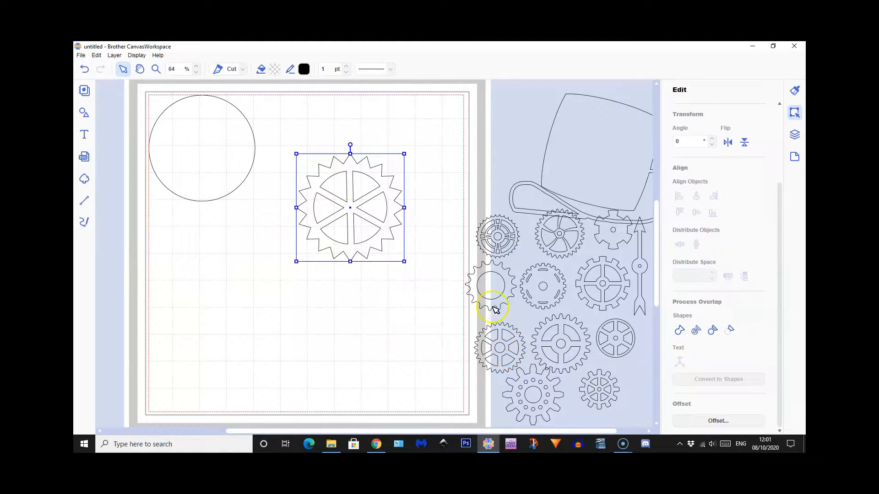
Duplicate the plain 4-inch circle and place a reduced copy about 1.09 inches wide over the gear's centre
left_click(203, 151)
left_click(115, 55)
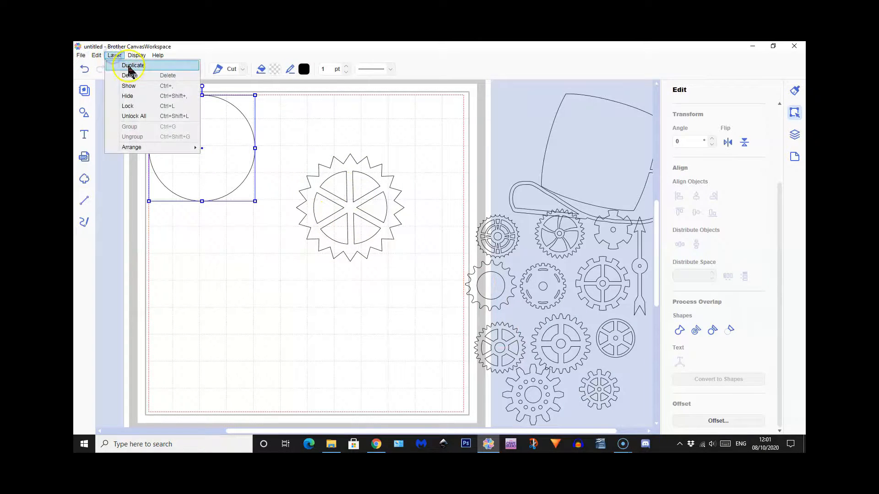
left_click(133, 66)
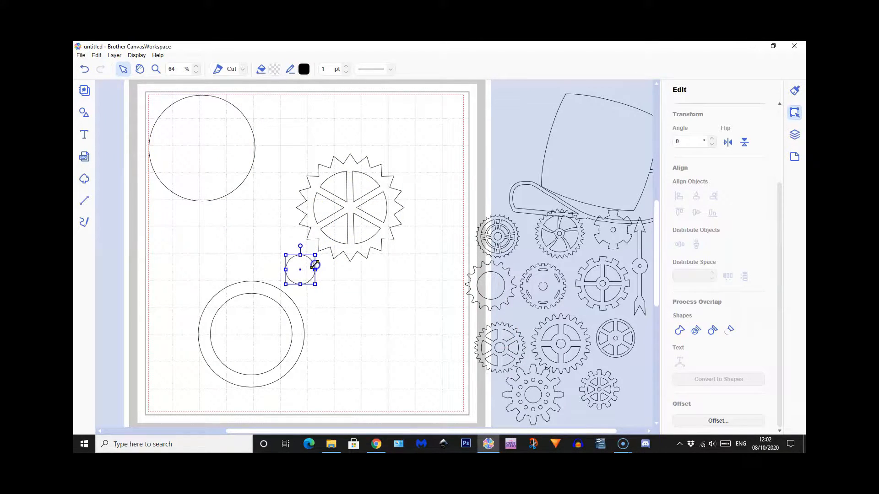
left_click(302, 270)
left_click_drag(302, 270, 352, 206)
left_click(383, 344)
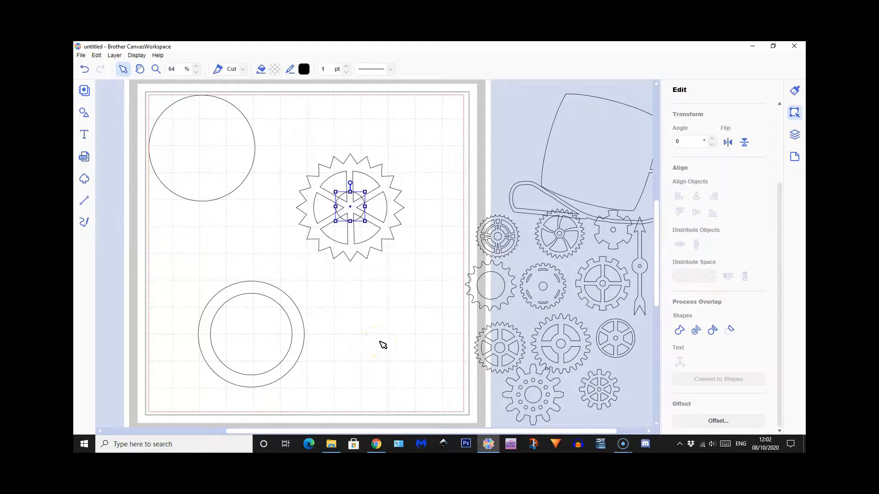
Set the width of the small circle at the gear's centre to 1.10 inches, keeping its proportions
left_click_drag(338, 131, 375, 275)
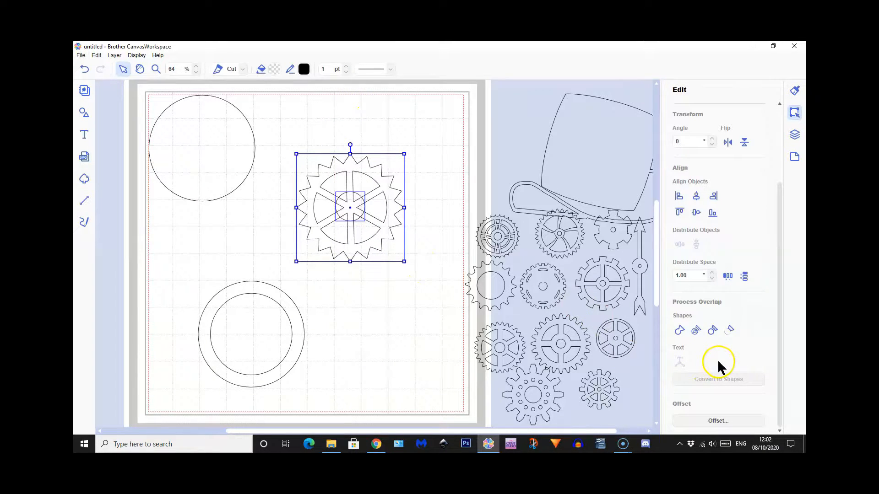
left_click(346, 308)
left_click(356, 213)
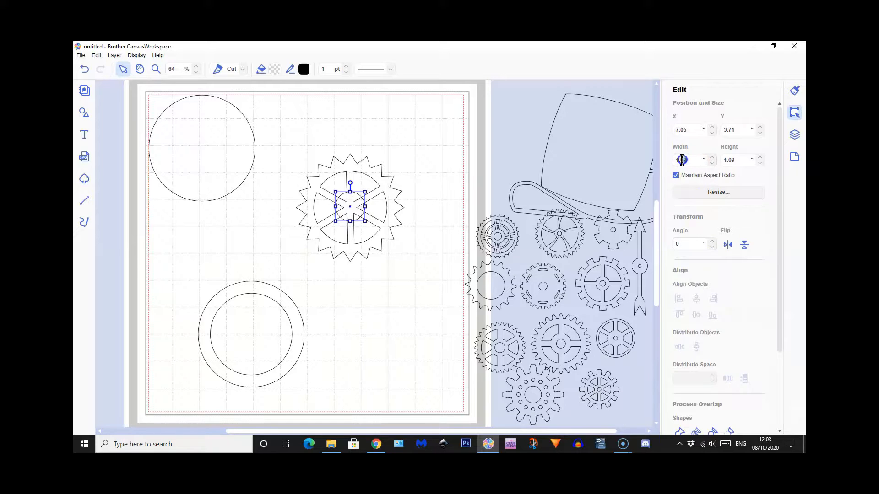
key("Return")
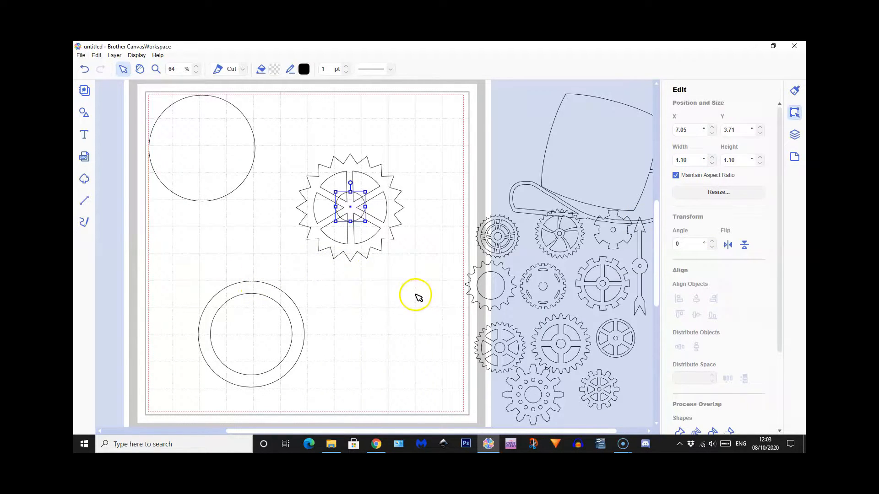
Align the small circle with the gear's centre and weld it to the spokes as a hub
left_click_drag(298, 153, 409, 271)
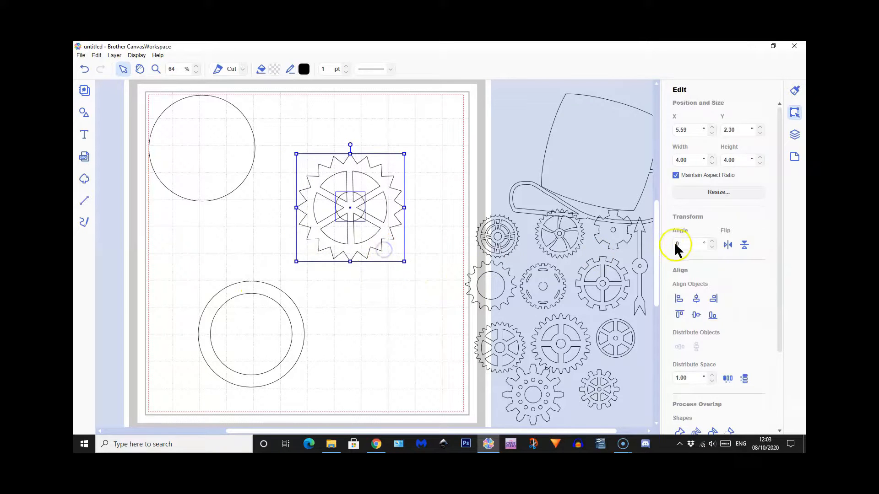
left_click(696, 315)
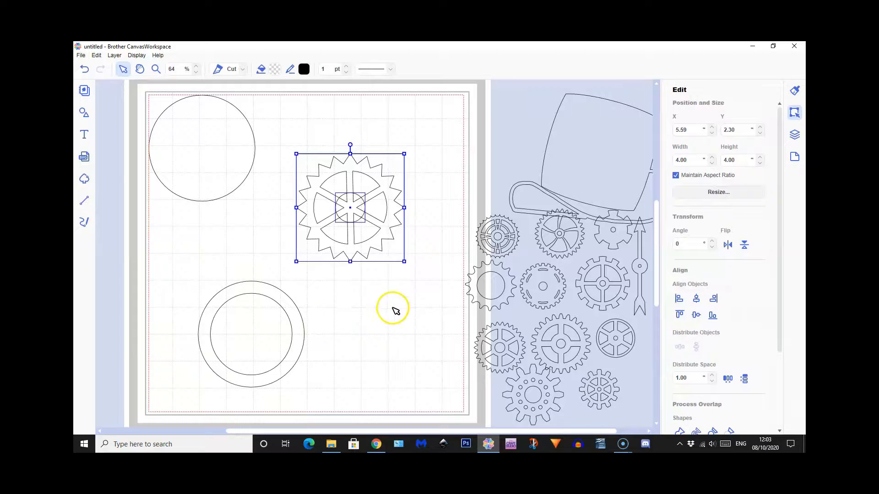
scroll(711, 340, "down", 3)
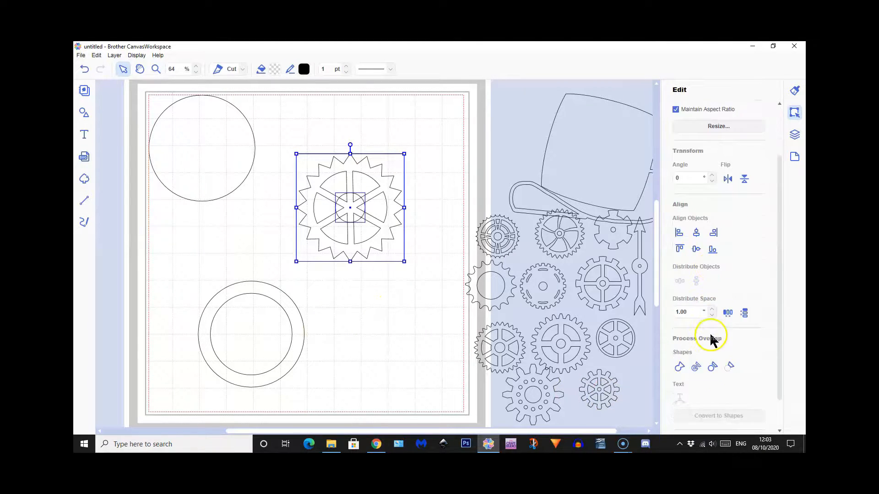
scroll(711, 341, "down", 1)
left_click(679, 344)
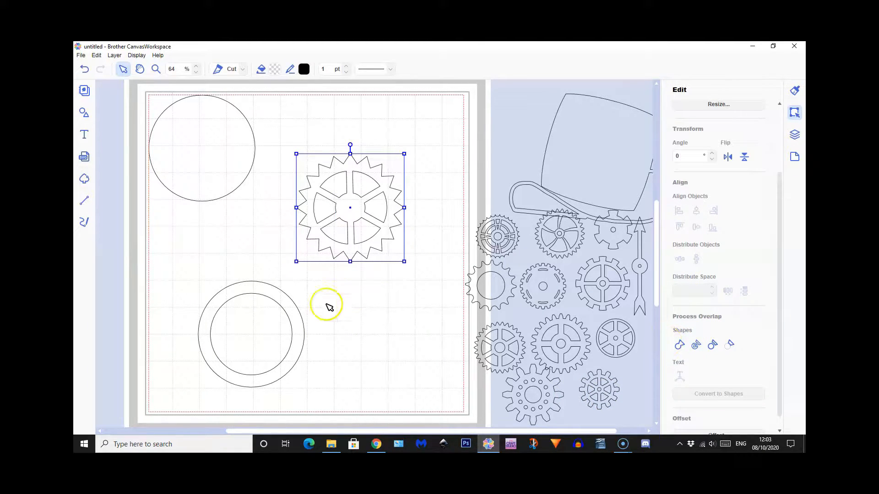
Take the 3.03-inch circle out of the larger one, shrink it to about 0.74 inches and place it over the gear's hub
left_click_drag(266, 338, 399, 319)
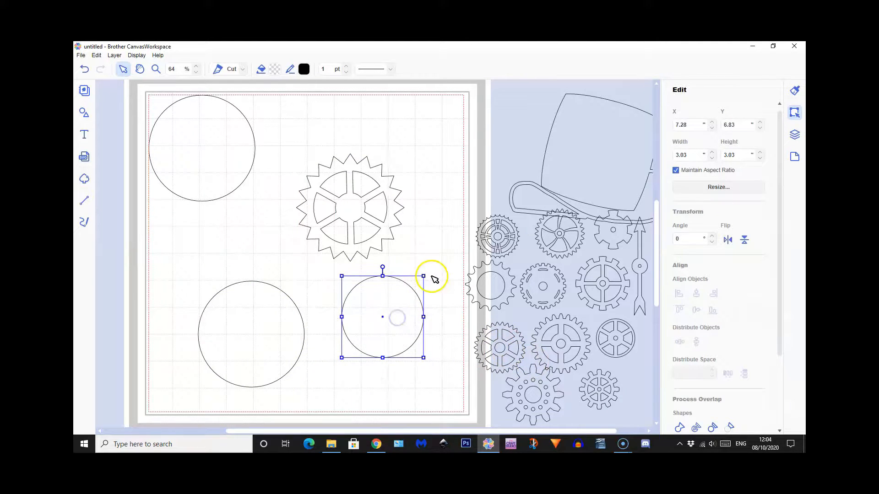
left_click_drag(425, 277, 369, 346)
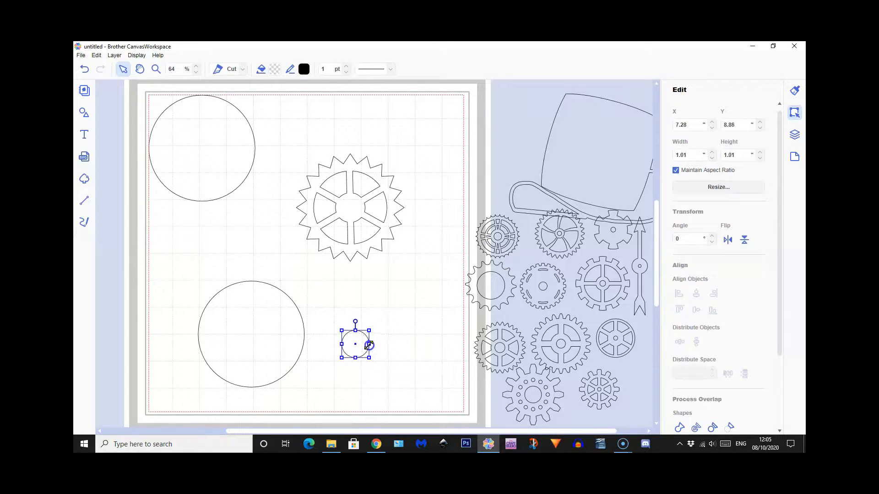
left_click_drag(364, 342, 352, 212)
Align the reduced circle with the gear's centre horizontally and vertically
left_click_drag(341, 134, 366, 249)
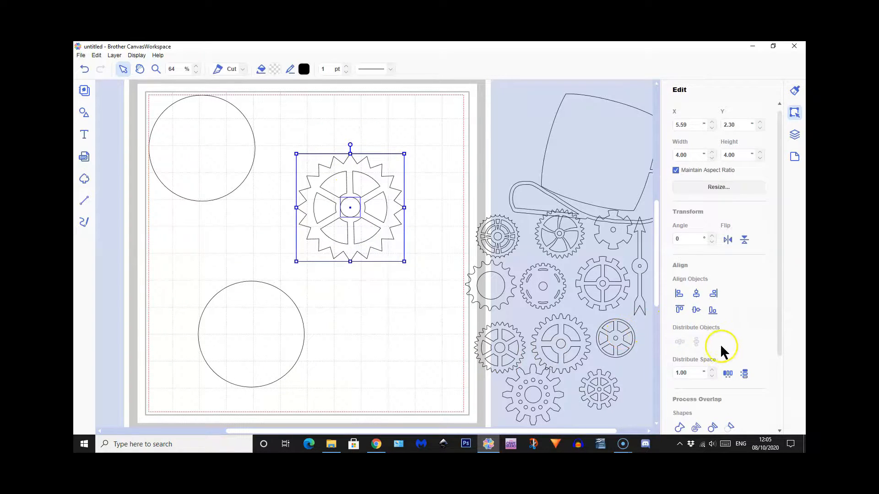
left_click(696, 293)
left_click(694, 309)
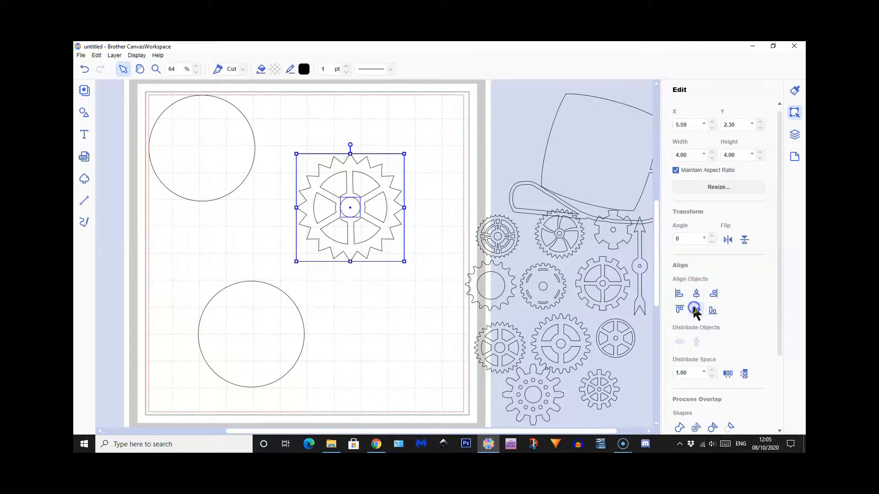
Try subtracting the overlap between the gear and the hub circle, and undo it
left_click(729, 427)
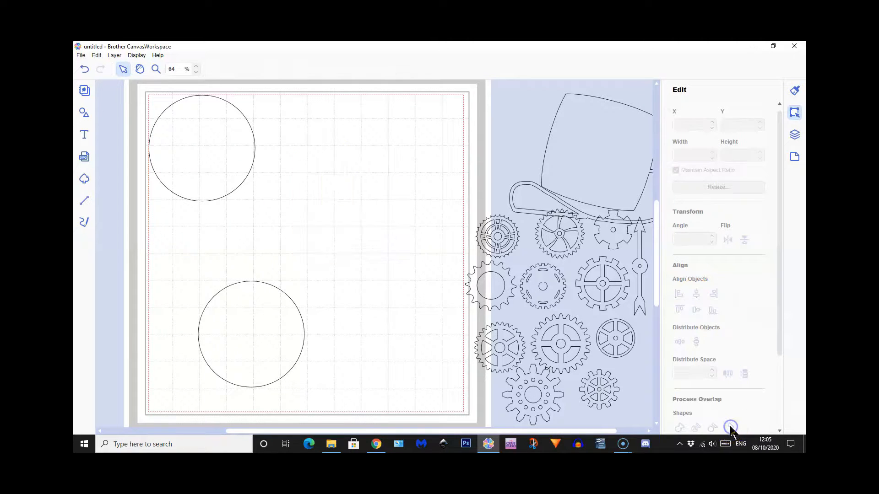
left_click(84, 68)
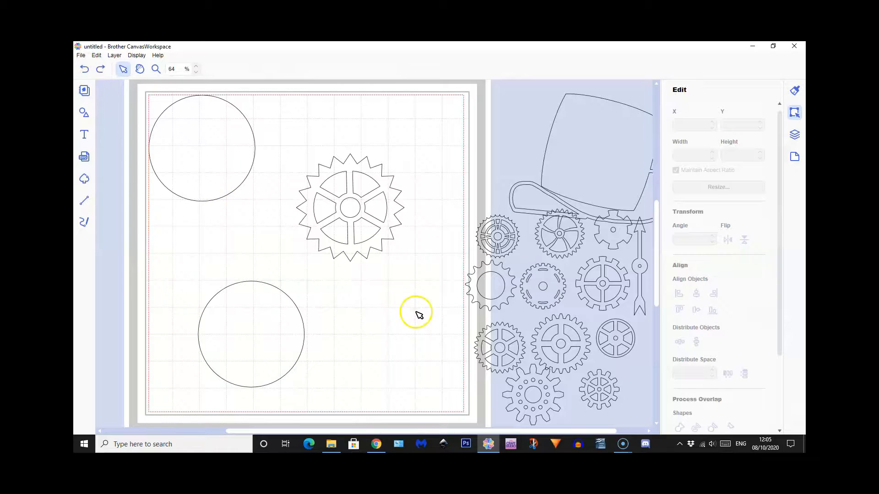
Send the gear to the back, behind the small hub circle
left_click(356, 209)
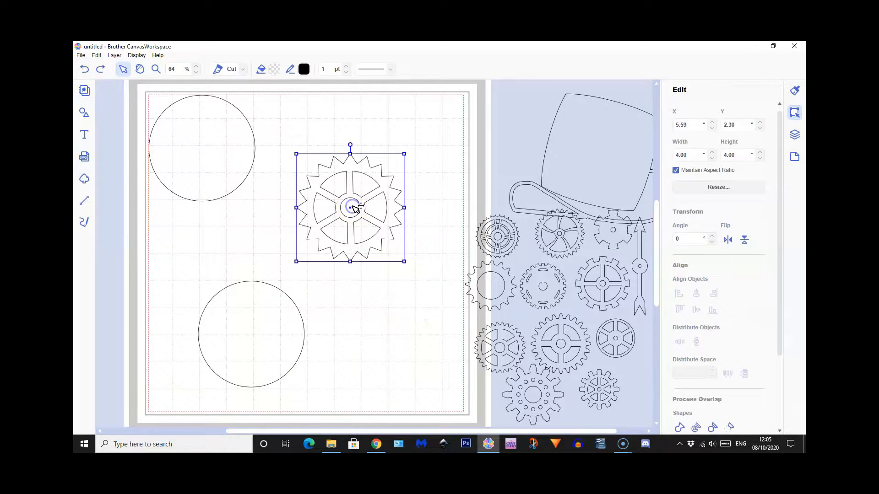
right_click(365, 250)
mouse_move(397, 364)
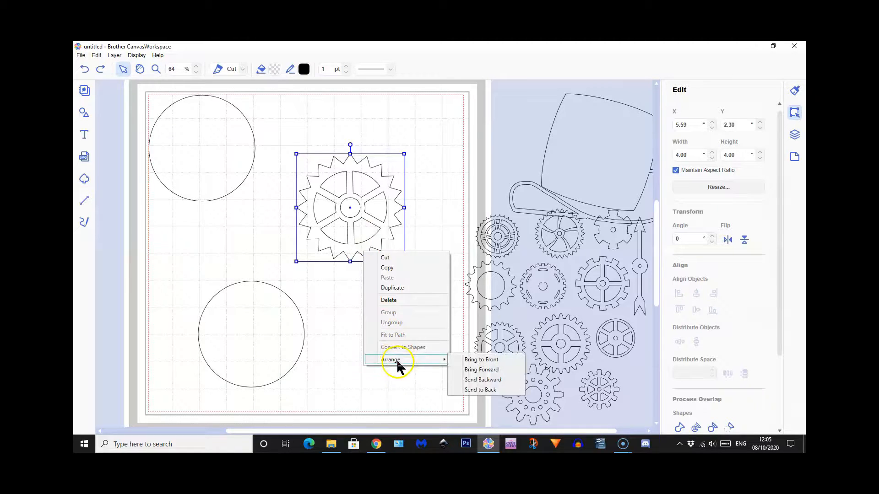
left_click(463, 390)
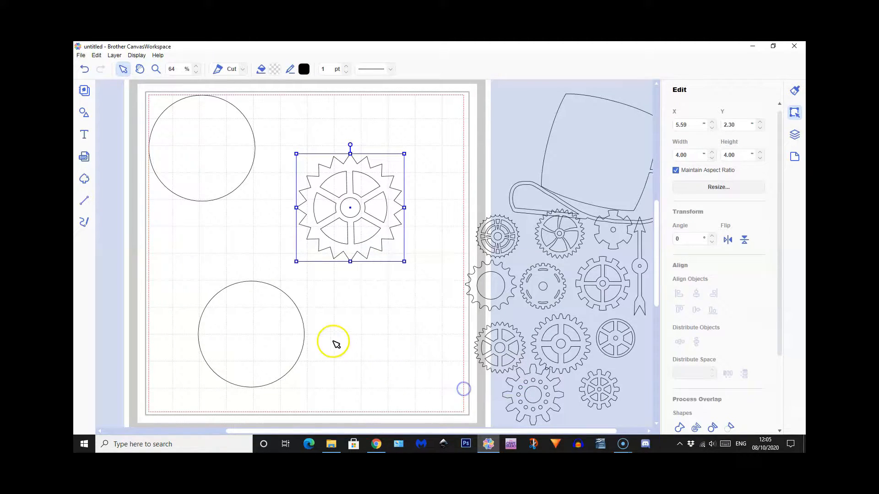
double_click(351, 208)
left_click(400, 288)
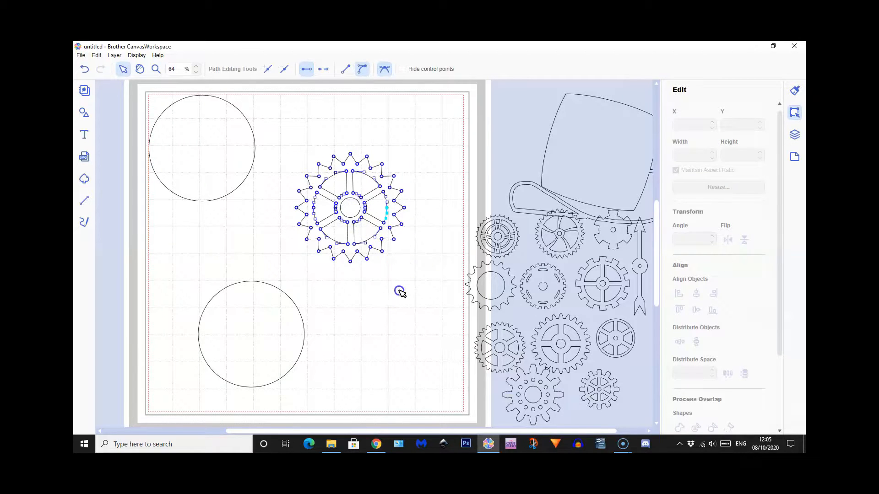
left_click(356, 206)
left_click(356, 206)
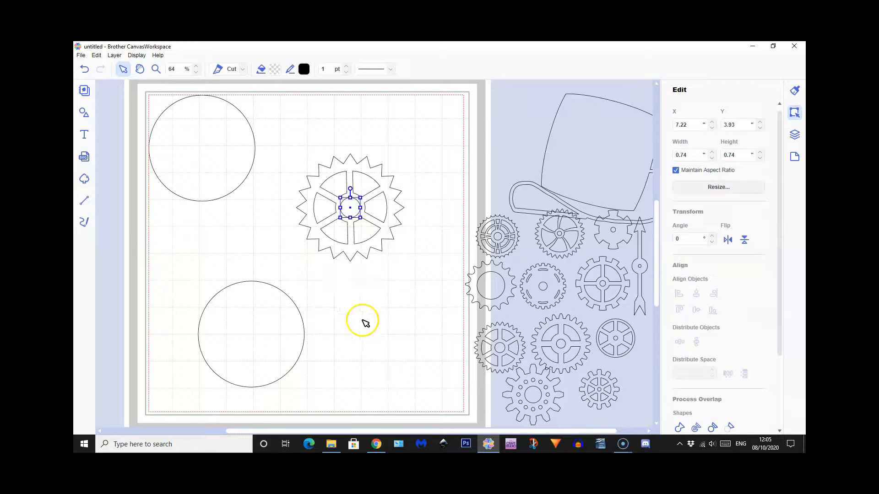
Subtract the small circle from the gear to cut a round hole through its hub
left_click_drag(318, 146, 371, 254)
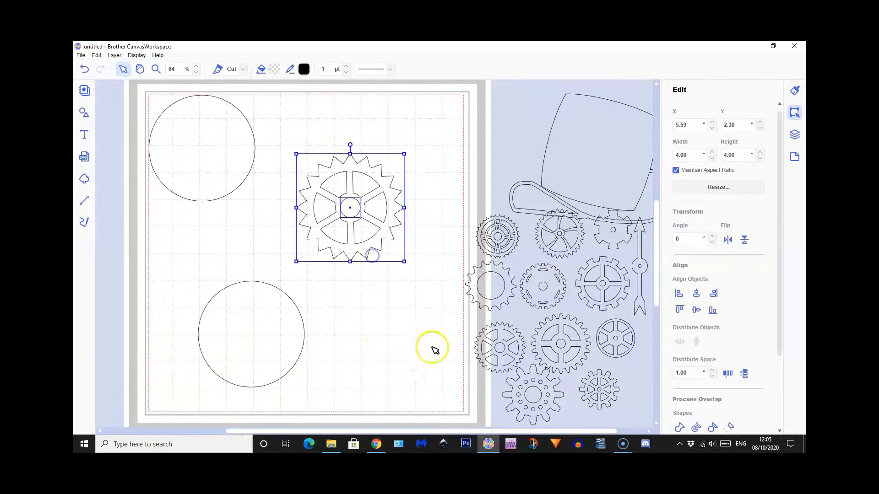
left_click(731, 427)
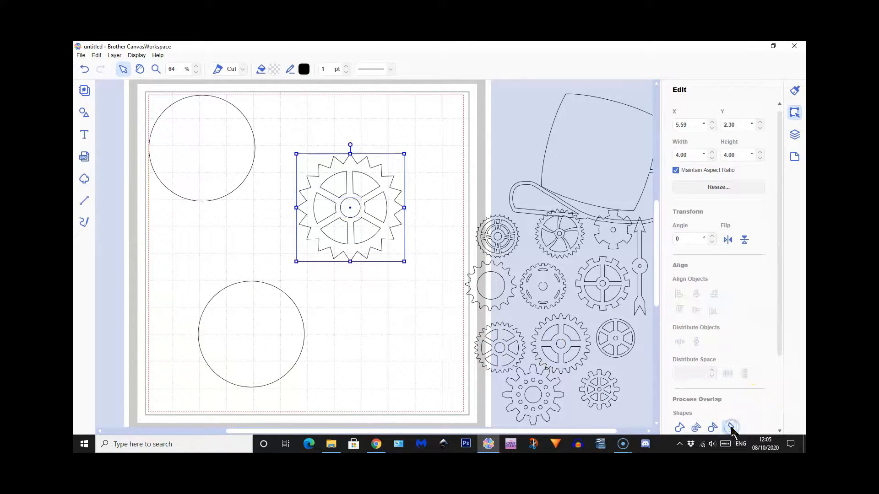
double_click(353, 210)
left_click(353, 204)
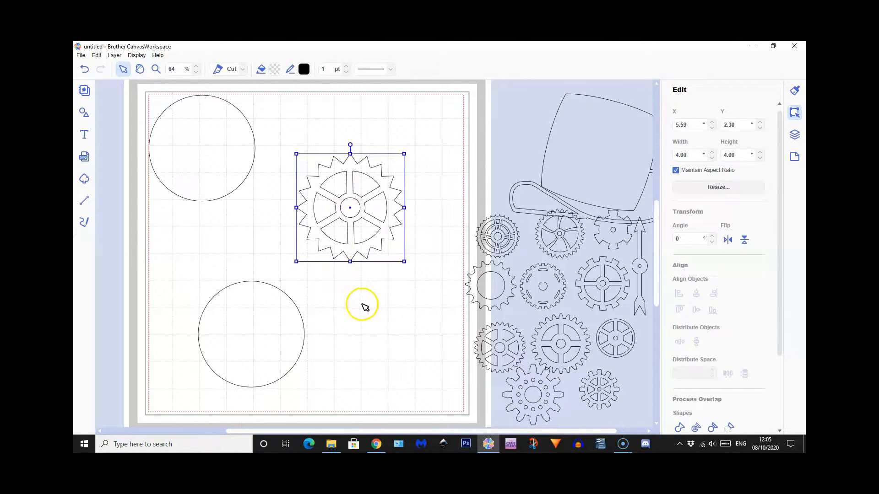
Move the finished gear into the page's upper-right area, and insert a pentagon between the two circles, rotated to 36°
left_click_drag(385, 190, 425, 156)
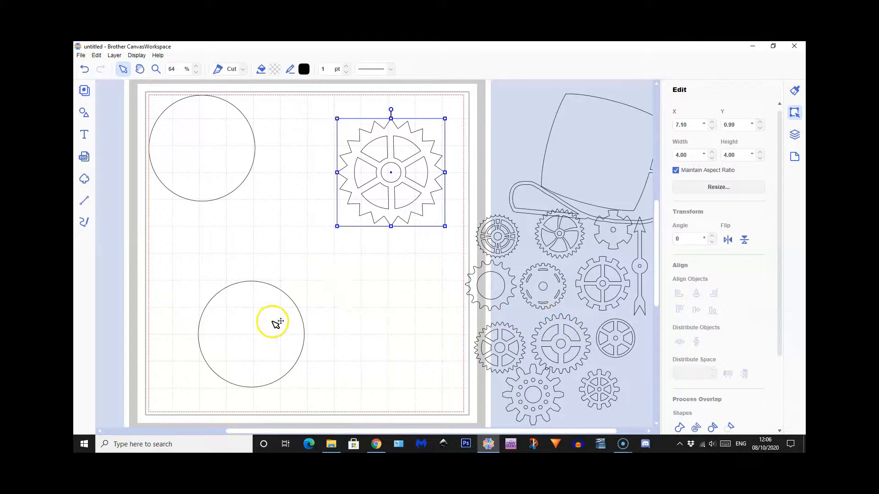
left_click(84, 113)
scroll(163, 178, "up", 3)
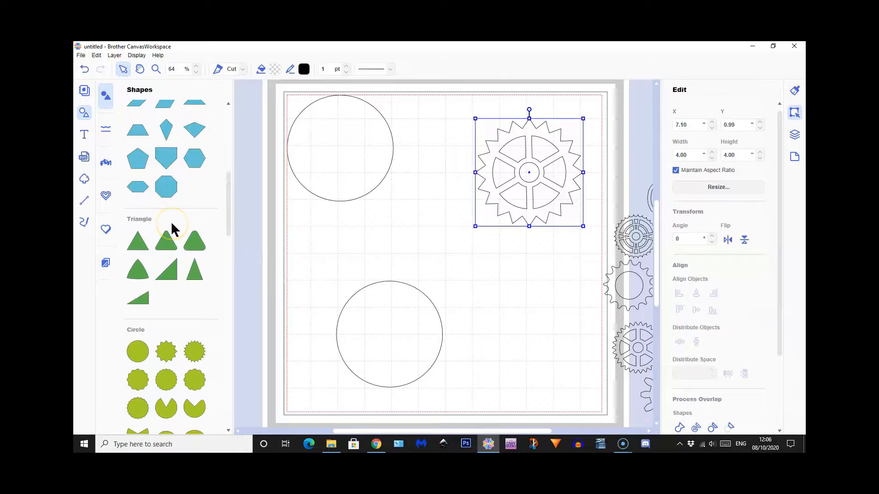
left_click(136, 159)
left_click(84, 113)
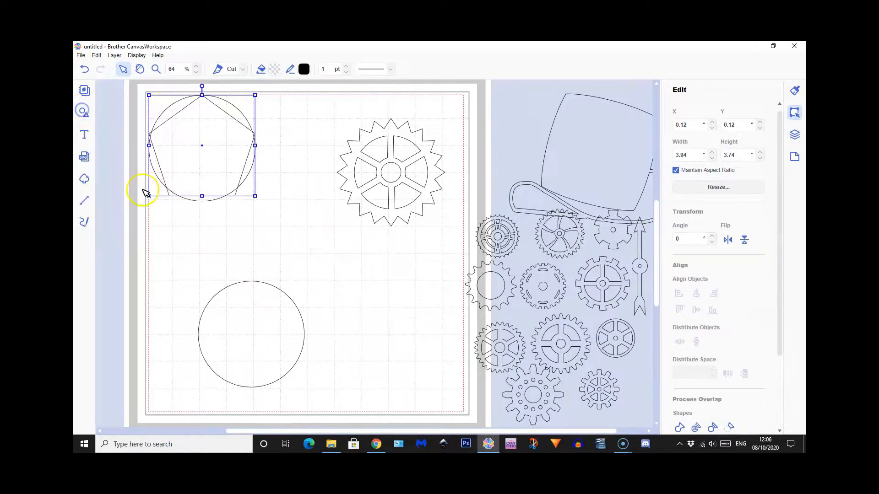
left_click_drag(212, 152, 267, 234)
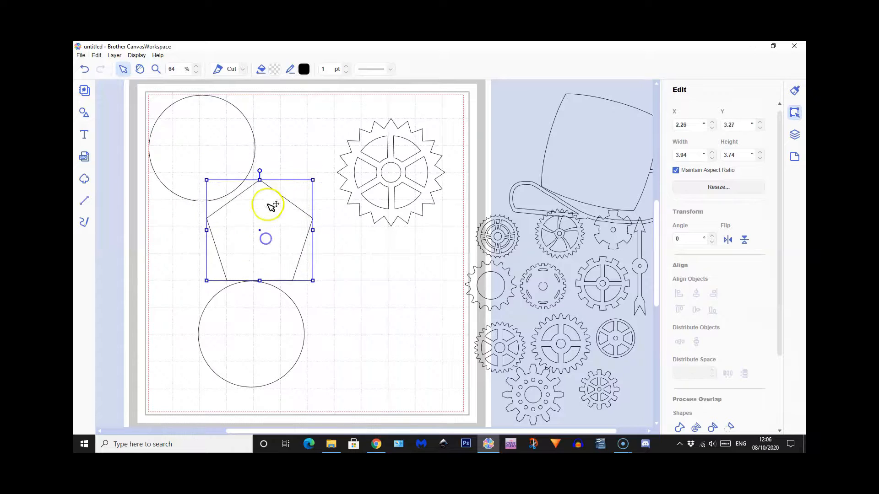
left_click_drag(258, 163, 295, 177)
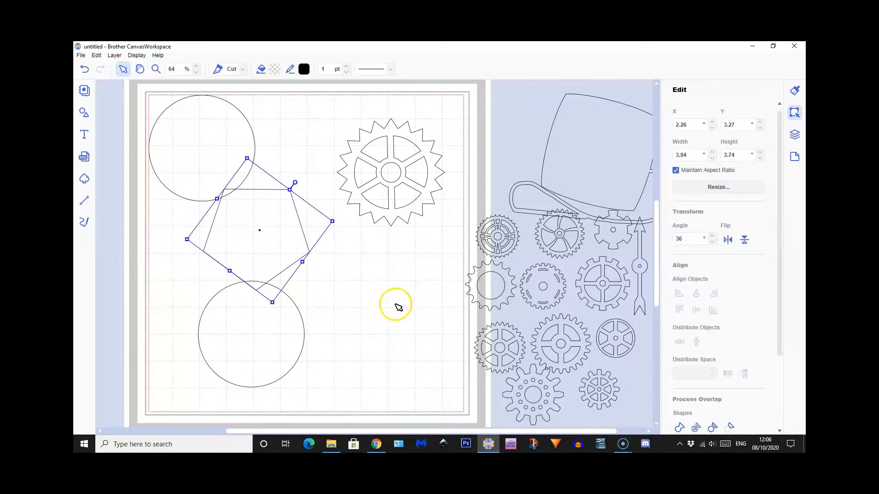
Insert a plain rectangle and place it over the pentagon's lower point, with its top edge at the pentagon's widest corners
left_click(84, 113)
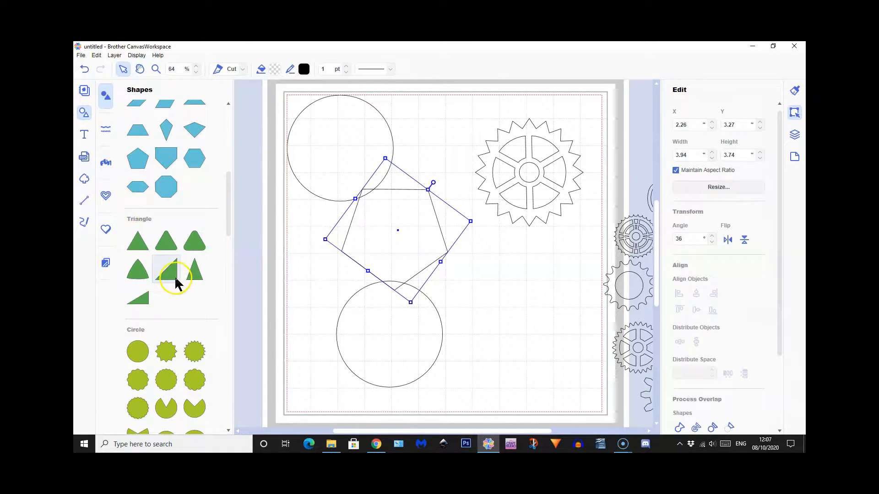
scroll(176, 282, "up", 3)
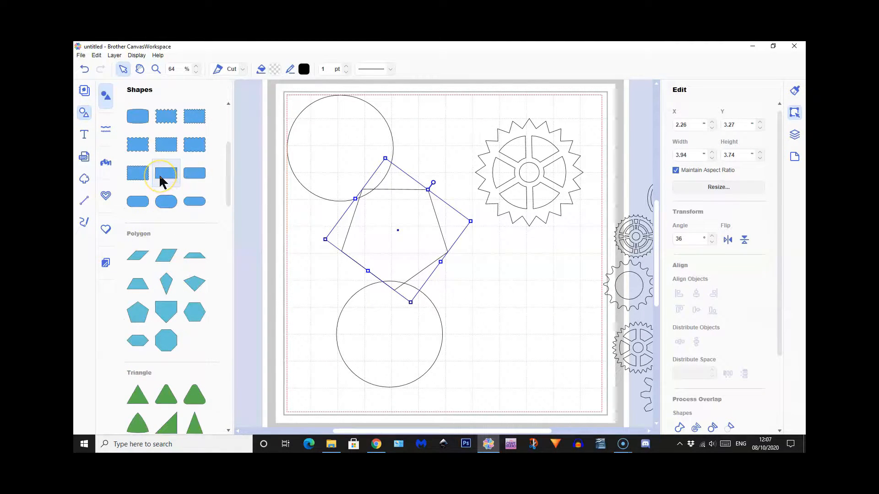
left_click(161, 178)
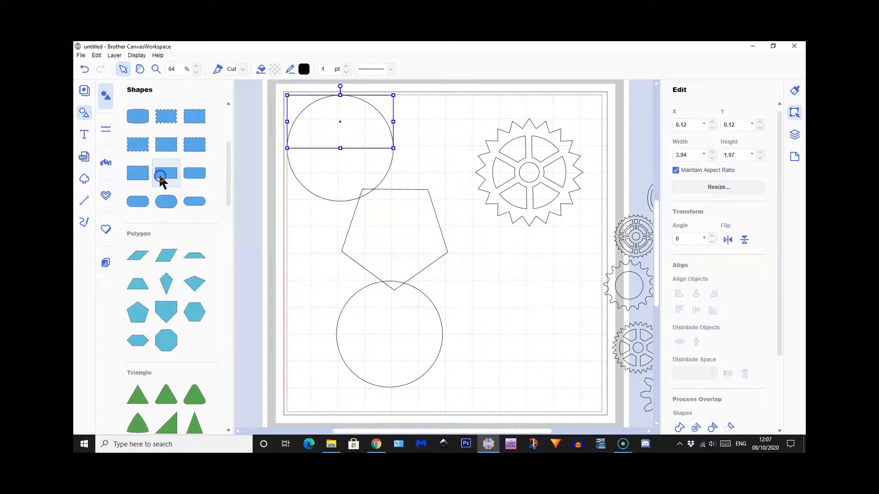
left_click(83, 114)
left_click_drag(221, 118, 274, 275)
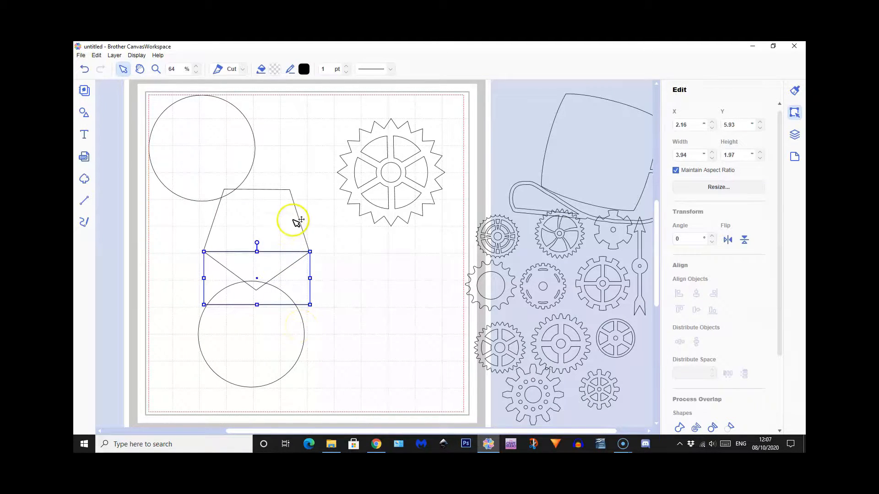
Centre the pentagon and rectangle on each other horizontally, and try aligning their vertical middles before undoing that alignment
left_click_drag(304, 213, 283, 274)
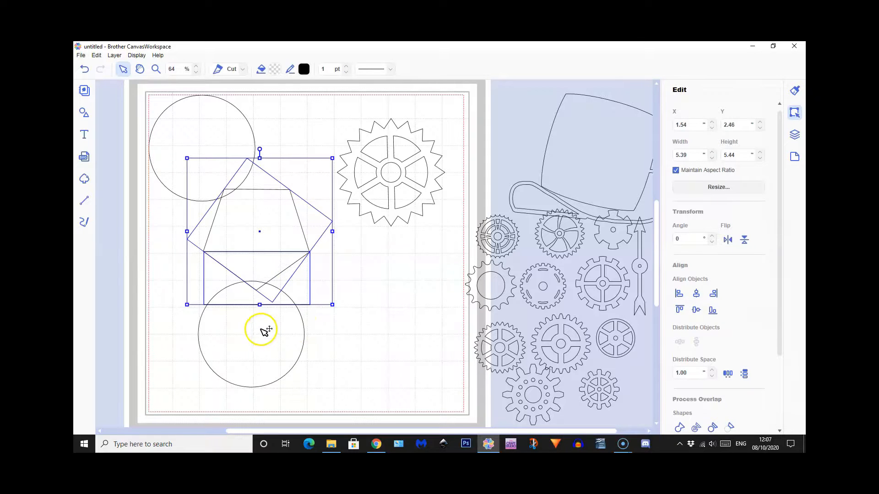
left_click(695, 310)
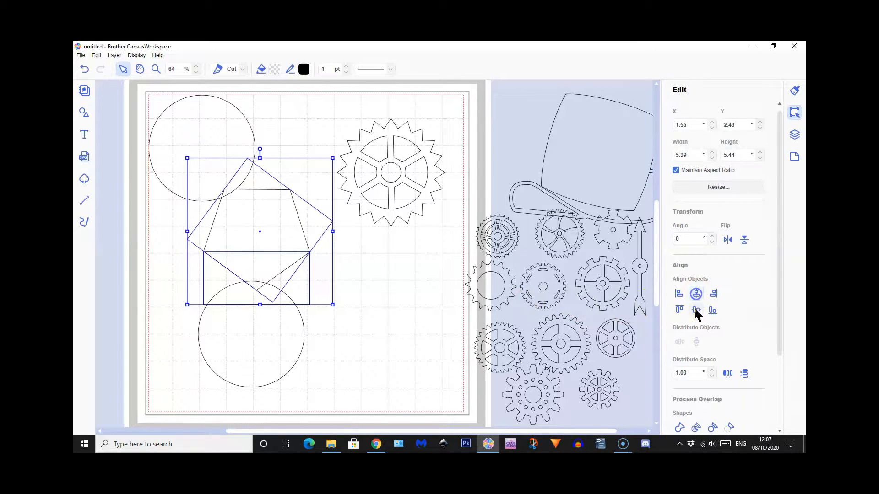
left_click(695, 310)
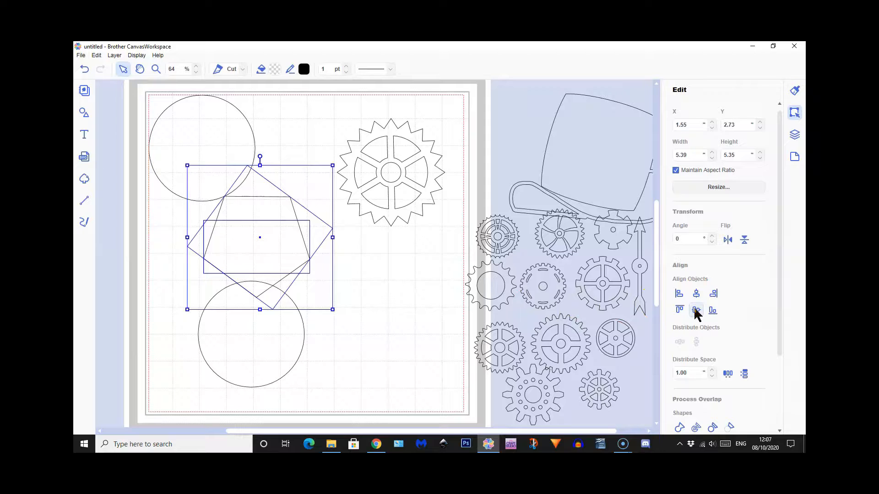
left_click(84, 68)
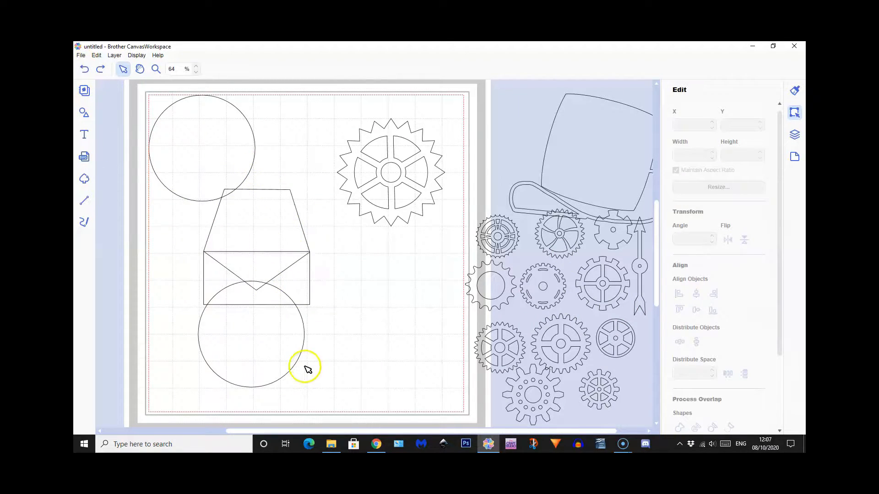
Stretch the rectangle downward to a height of about 2.26 inches and weld it with the pentagon into one tooth shape
left_click(309, 288)
left_click_drag(257, 305, 257, 312)
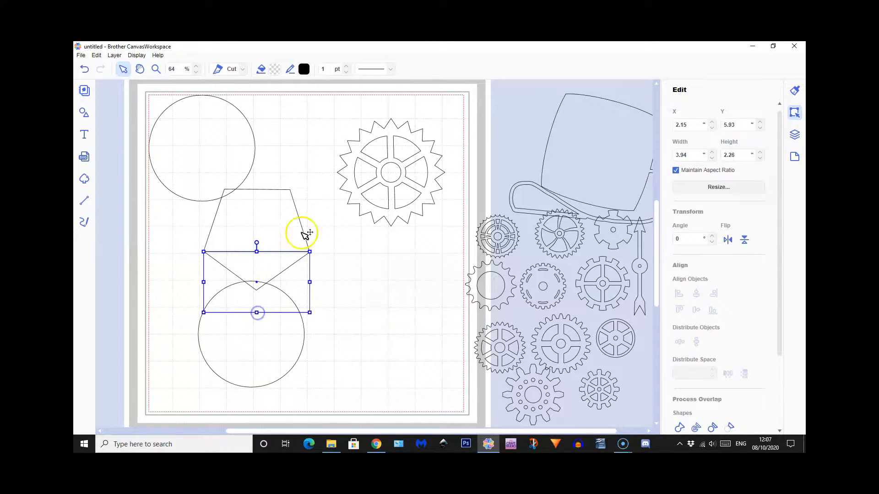
left_click_drag(306, 218, 290, 256)
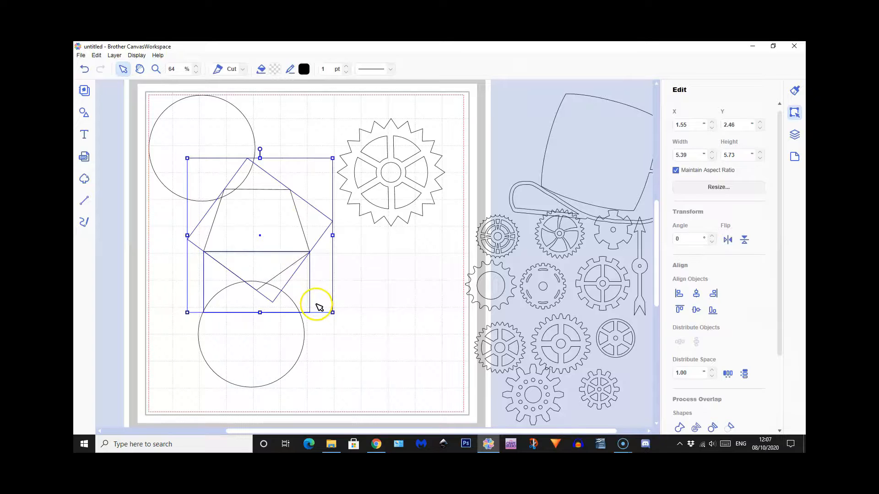
left_click(678, 428)
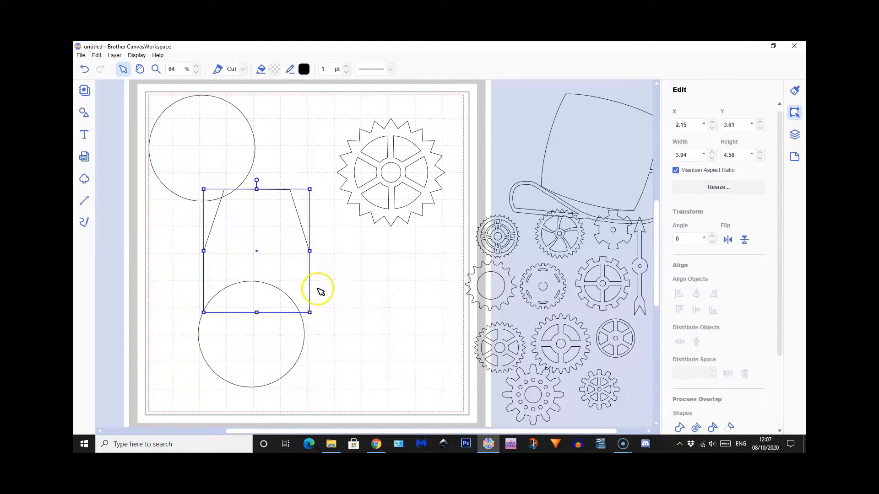
Move the welded tooth shape beside the lower circle and reduce it proportionally to about 2.48 inches wide
left_click_drag(261, 234, 378, 270)
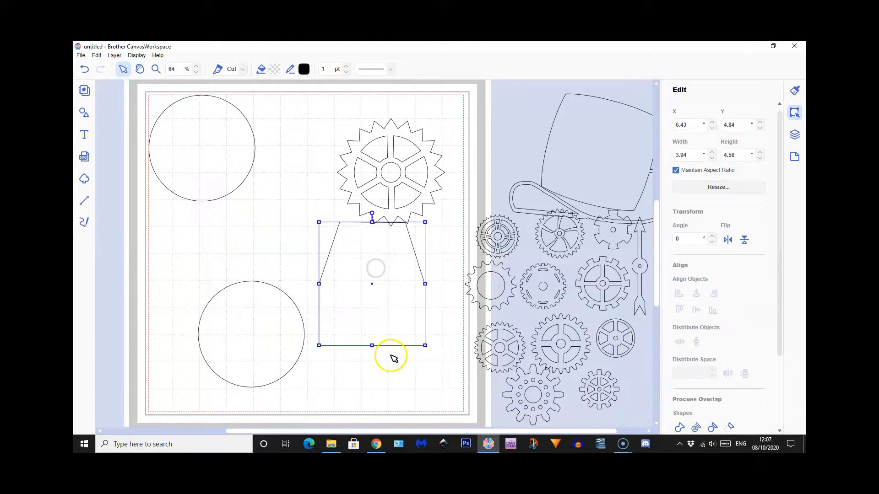
left_click_drag(425, 223, 386, 267)
Set the lower circle's width to 5 inches with its aspect ratio kept, and shift it up and to the left on the page
left_click(279, 322)
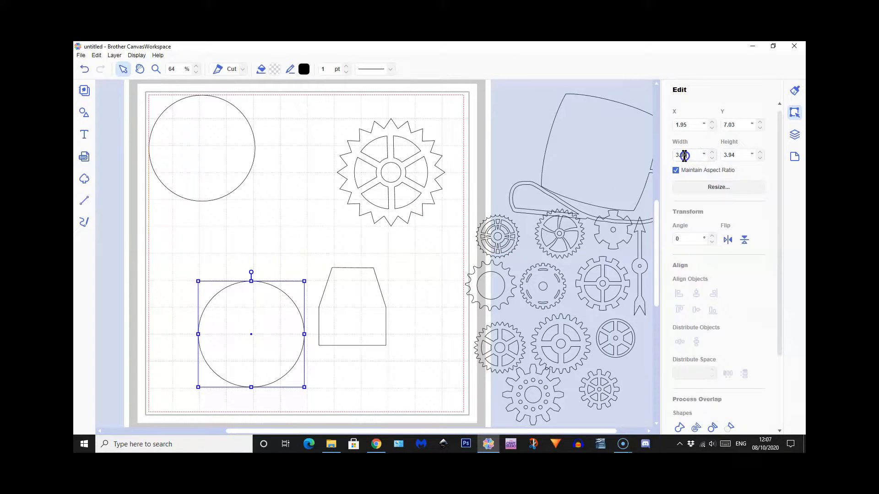
type("5")
key("Return")
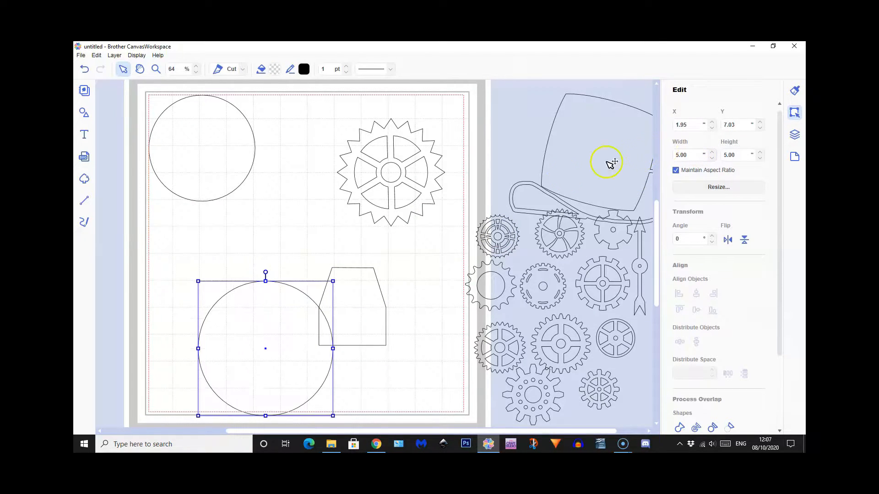
left_click_drag(260, 351, 238, 313)
Place the tooth shape on the large circle's top edge and shrink it proportionally to about 0.84 by 0.97 inches
left_click_drag(337, 312, 244, 246)
left_click(281, 221)
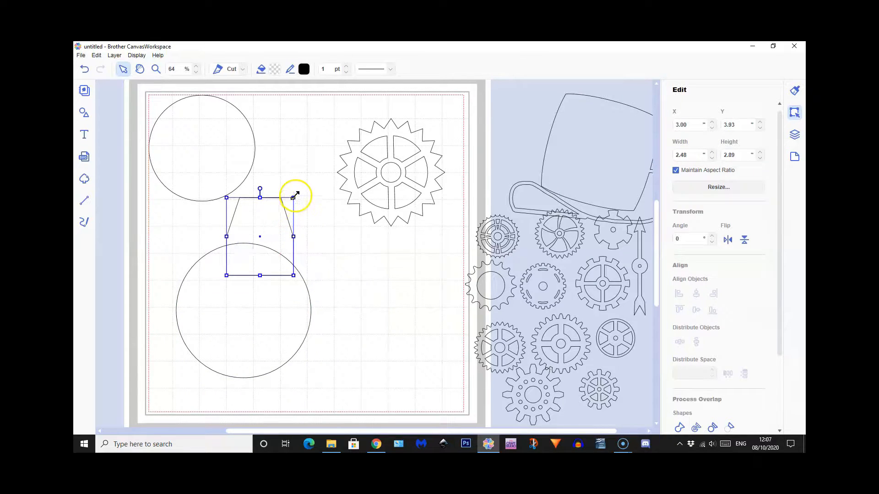
left_click_drag(293, 198, 250, 242)
Duplicate the tooth, flip the copy vertically, and place it on the circle's bottom edge opposite the first tooth
left_click(112, 55)
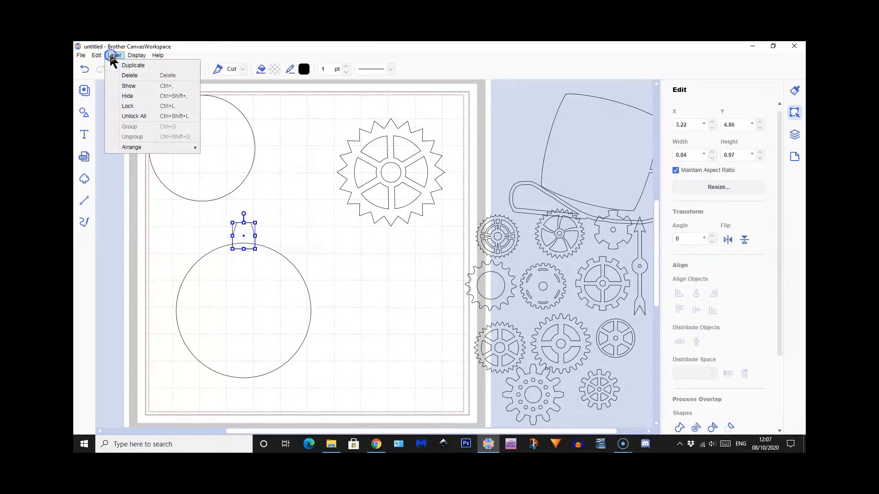
left_click(123, 66)
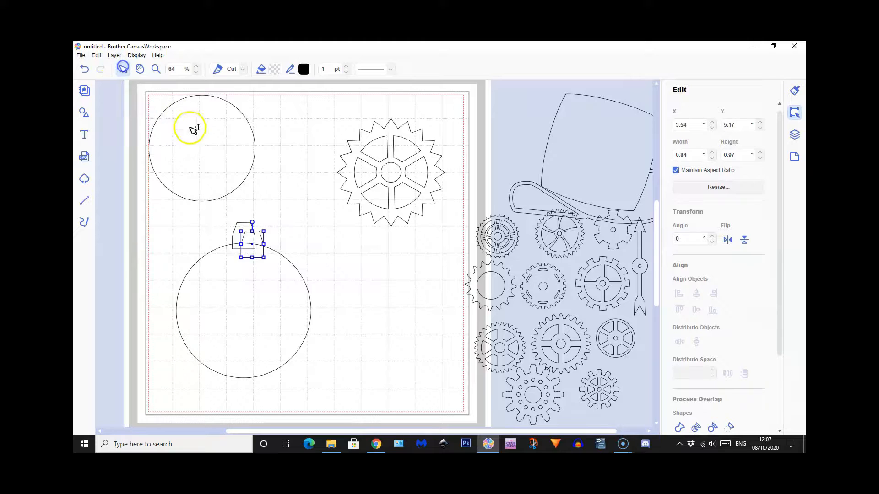
left_click(743, 240)
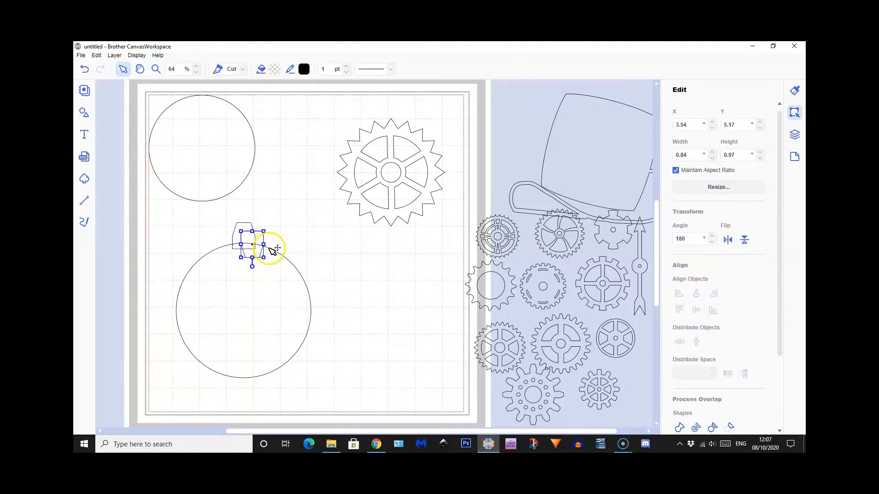
left_click_drag(256, 243, 247, 382)
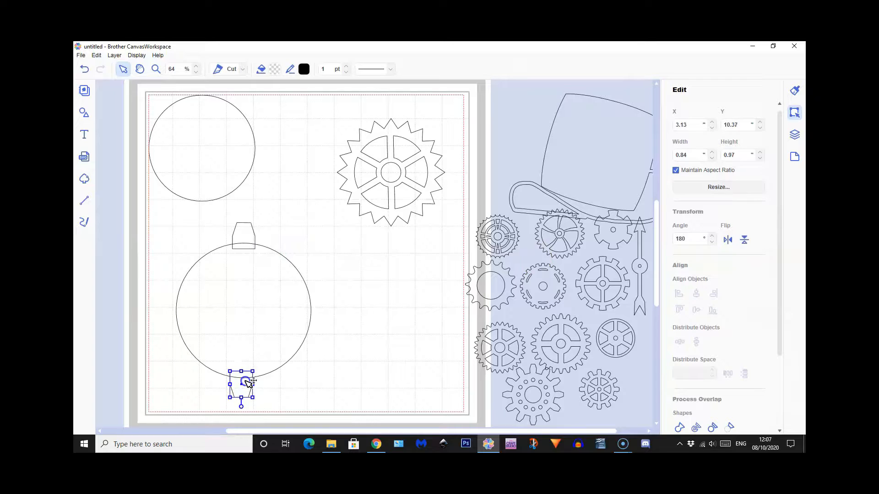
Align both teeth and the large circle on a common horizontal centre
left_click(248, 236, "shift")
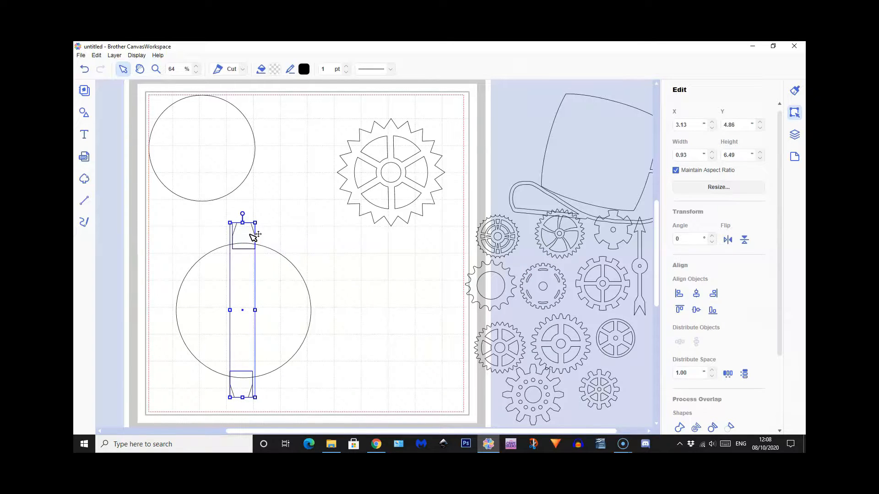
left_click(281, 283, "shift")
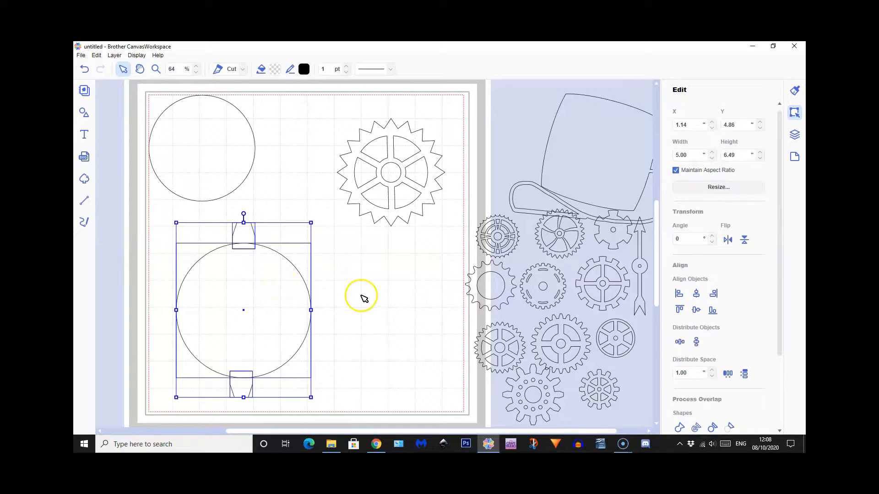
left_click(696, 295)
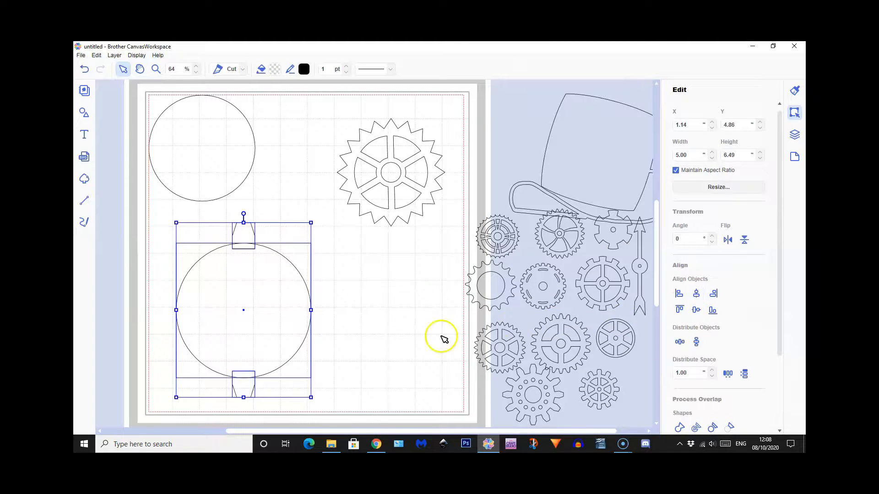
Duplicate the pair of opposite teeth without the circle, and rotate the copied pair by 90°
left_click(280, 316)
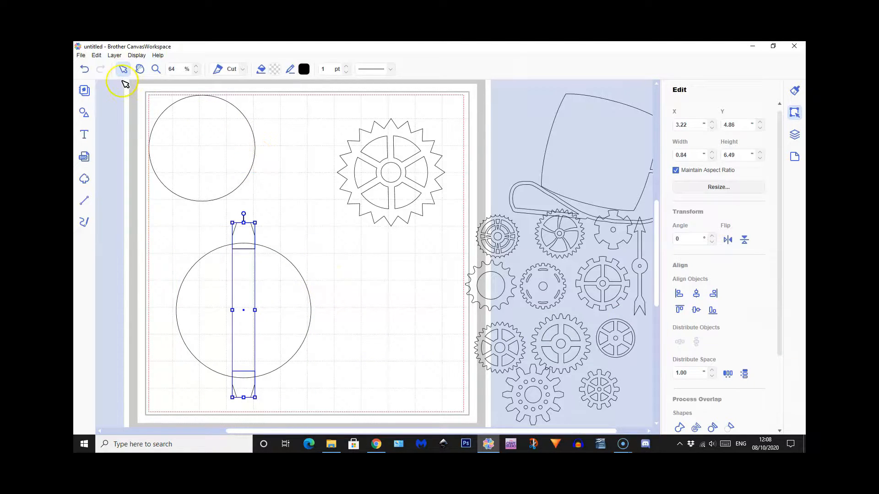
left_click(114, 56)
left_click(121, 68)
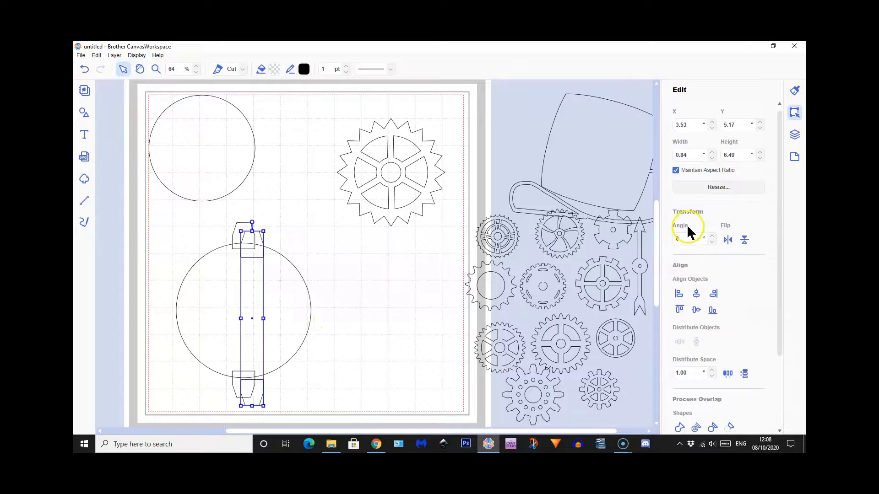
left_click(677, 239)
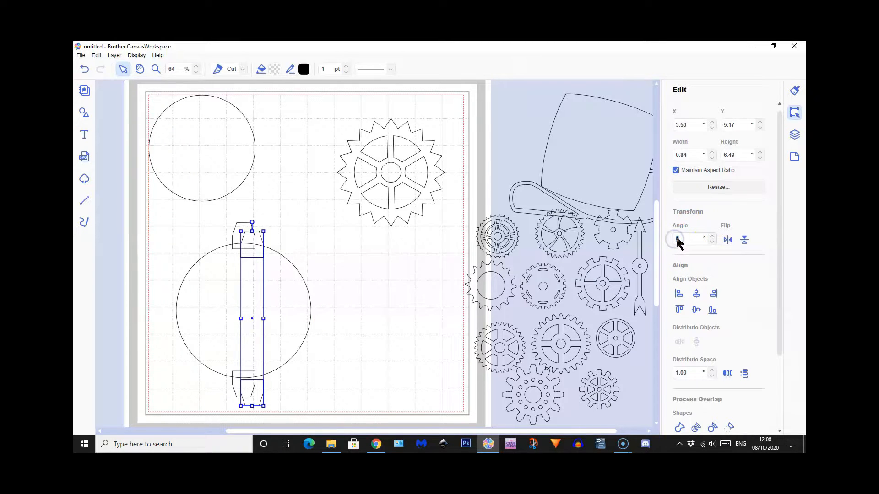
type("90")
key("Return")
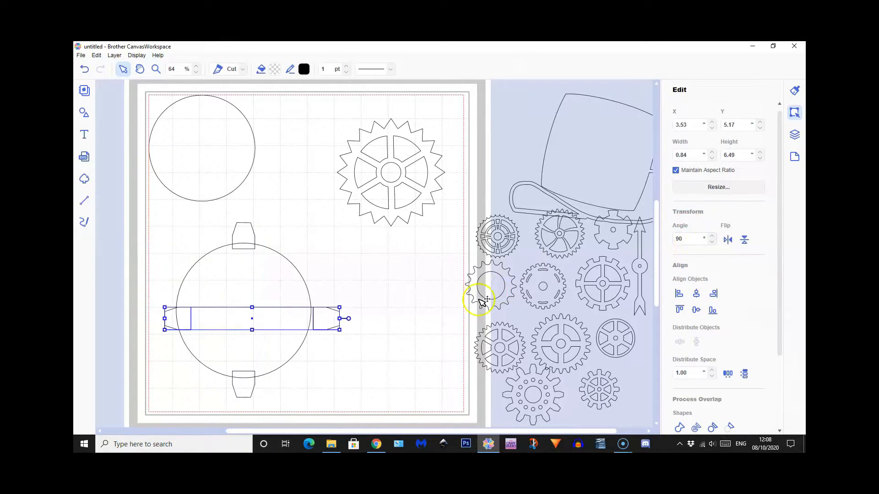
Align the rotated pair of teeth with the large circle's vertical middle, and nudge it horizontally until both teeth sit evenly on the circle
left_click(263, 275, "shift")
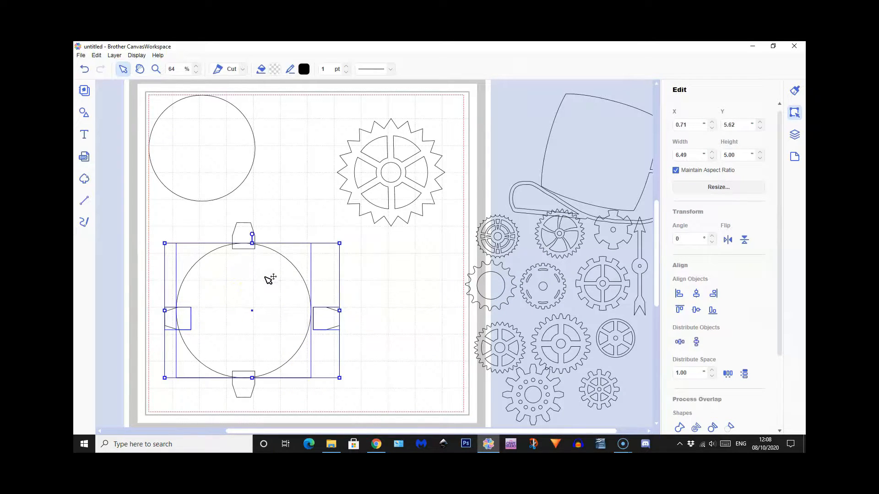
left_click(696, 311)
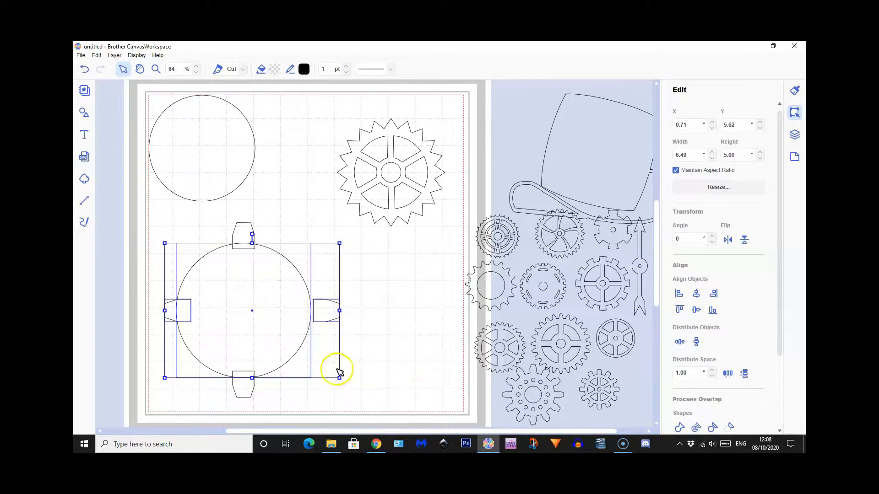
left_click(259, 342, "shift")
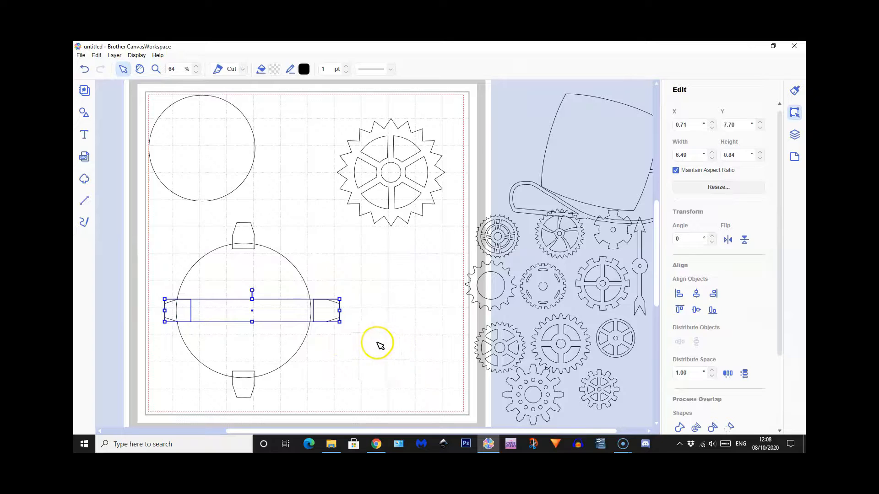
key("Left")
key("Left")
key("Left")
key("Left")
key("Left")
key("Left")
key("Left")
key("Left")
key("Left")
key("Left")
key("Left")
key("Left")
key("Left")
key("Left")
key("Left")
key("Left")
key("Left")
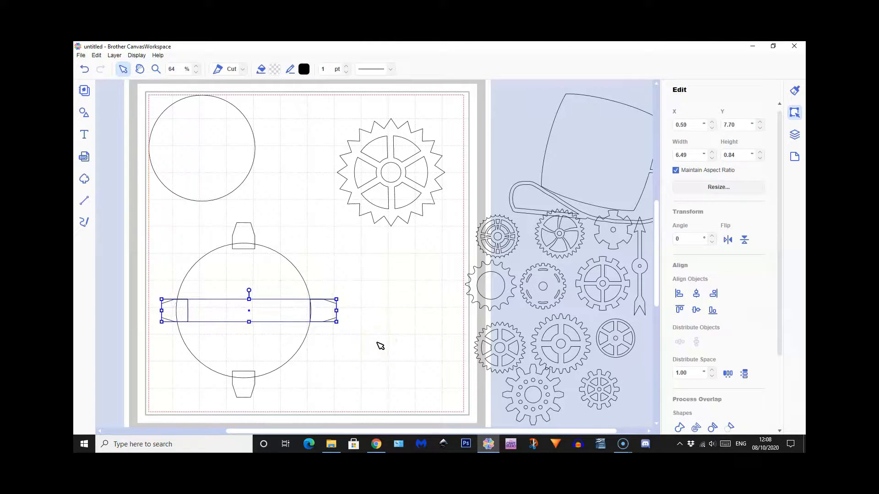
key("Left")
key("Left")
key("Left")
key("Left")
key("Left")
key("Left")
key("Left")
key("Left")
key("Left")
key("Left")
key("Left")
key("Left")
key("Left")
key("Left")
key("Left")
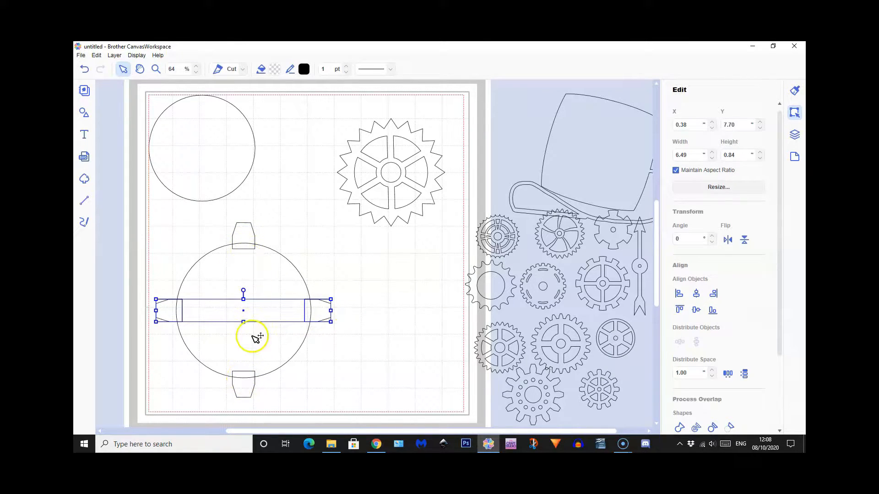
Group the four teeth around the large circle without including the circle
left_click(247, 390, "shift")
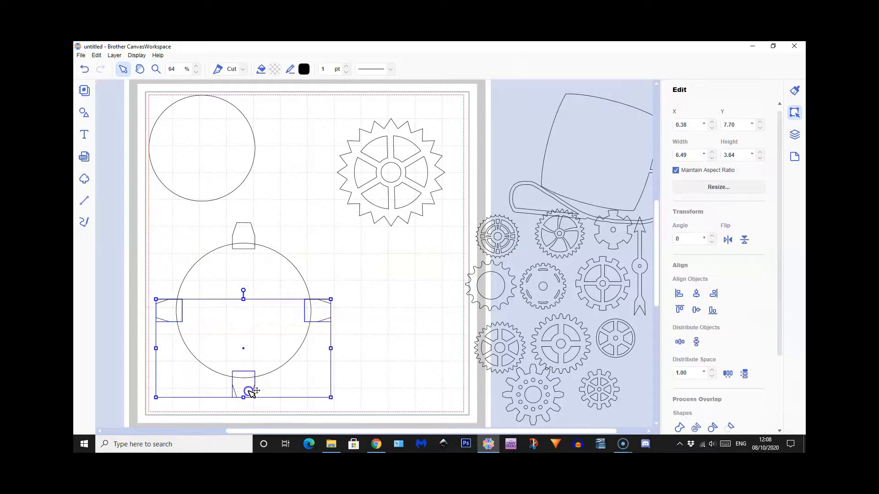
left_click(244, 237, "shift")
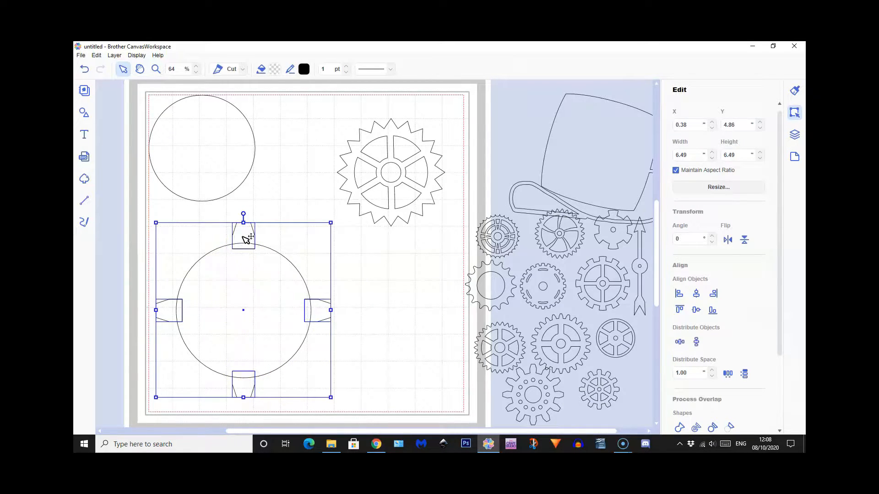
left_click(114, 55)
left_click(130, 127)
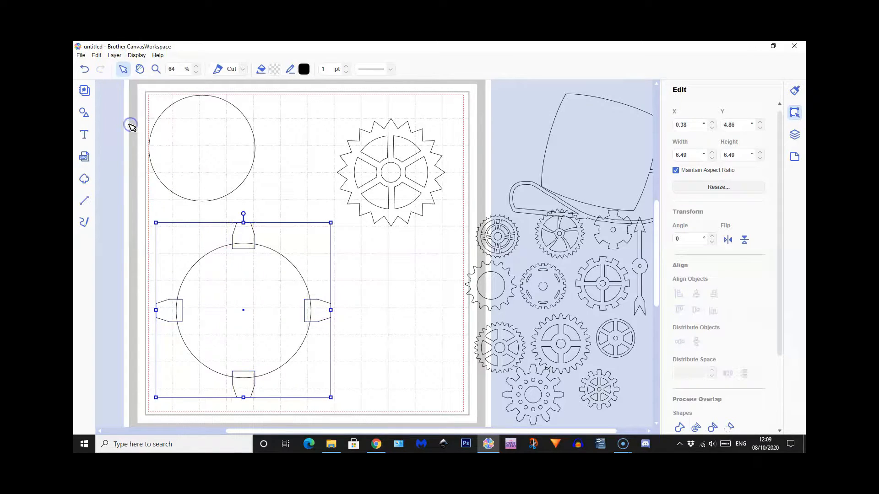
Duplicate the group of four teeth and set the copy's rotation angle to 45°
left_click(115, 55)
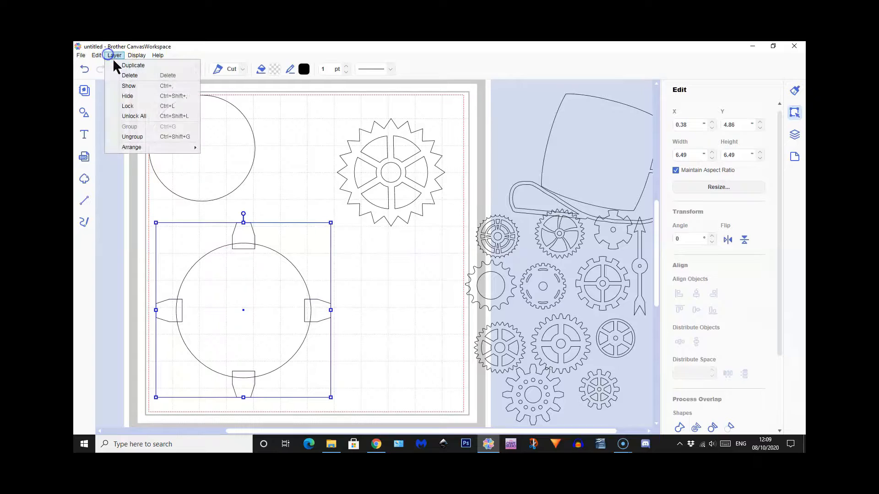
left_click(126, 67)
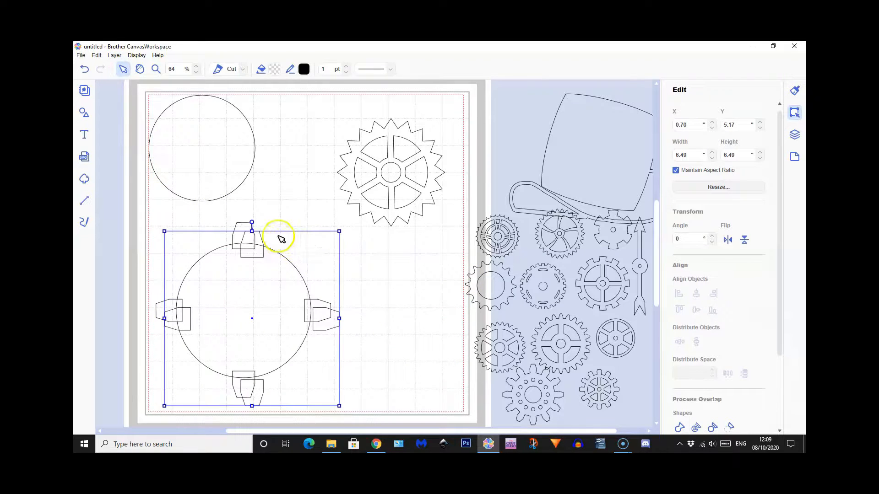
left_click_drag(251, 221, 289, 226)
left_click(289, 226)
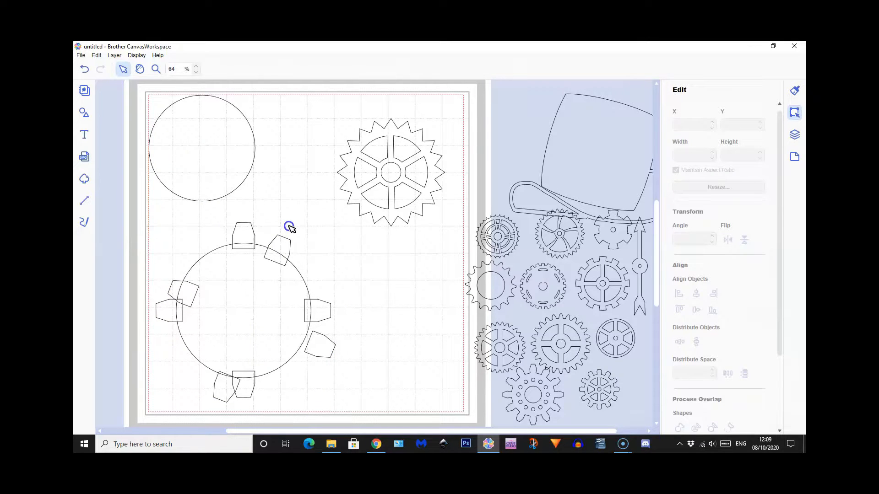
left_click(285, 225)
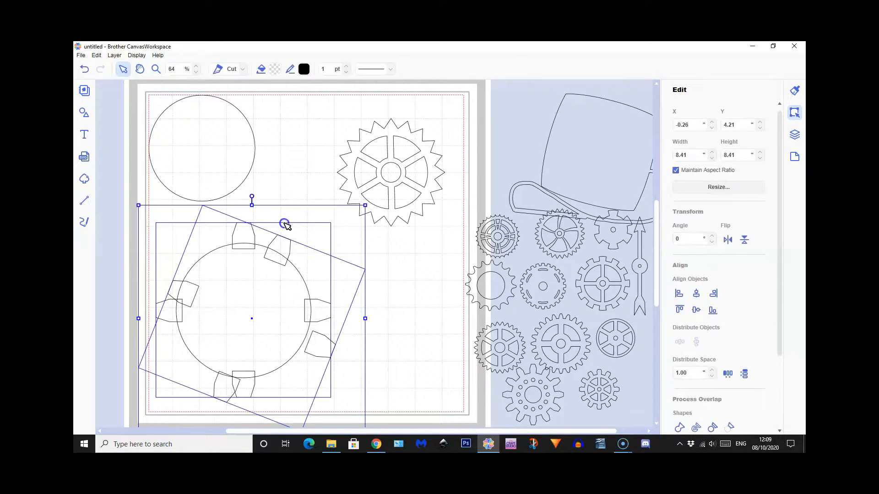
left_click(432, 308)
left_click(277, 244)
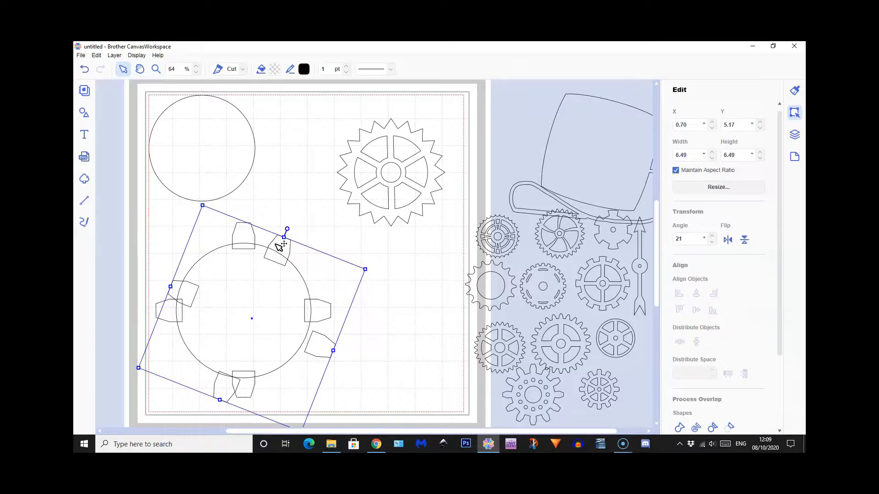
double_click(671, 239)
type("45")
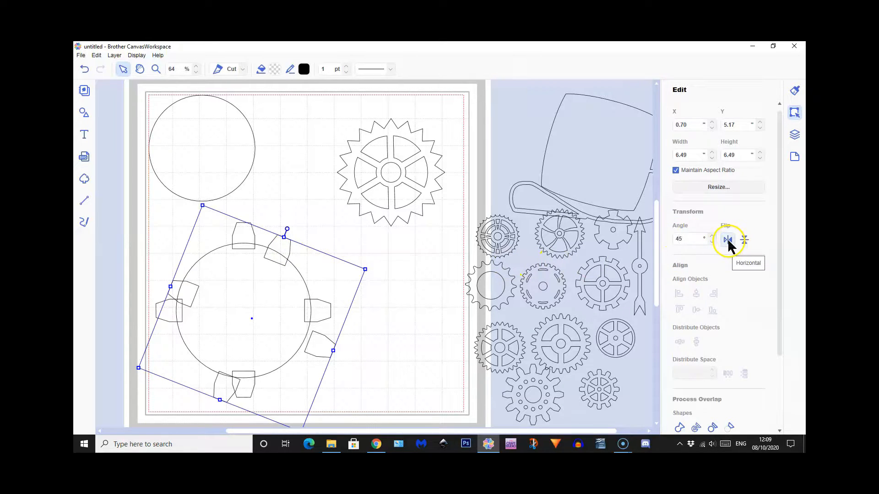
key("Return")
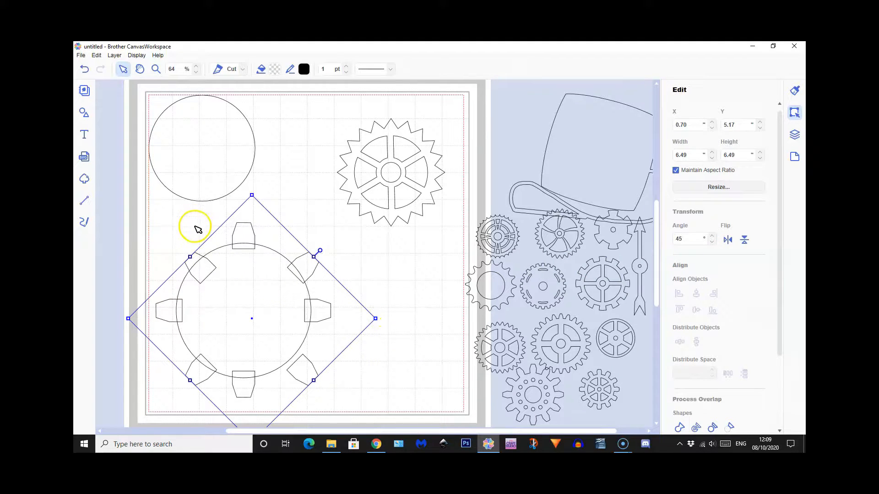
Align both four-tooth groups on common horizontal and vertical centres, and reposition them evenly around the large circle
left_click_drag(195, 226, 238, 243)
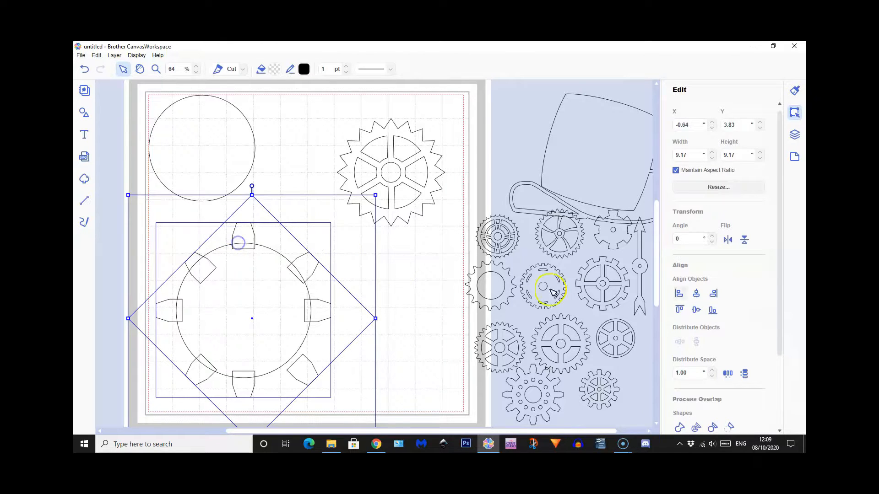
left_click(696, 293)
left_click(696, 310)
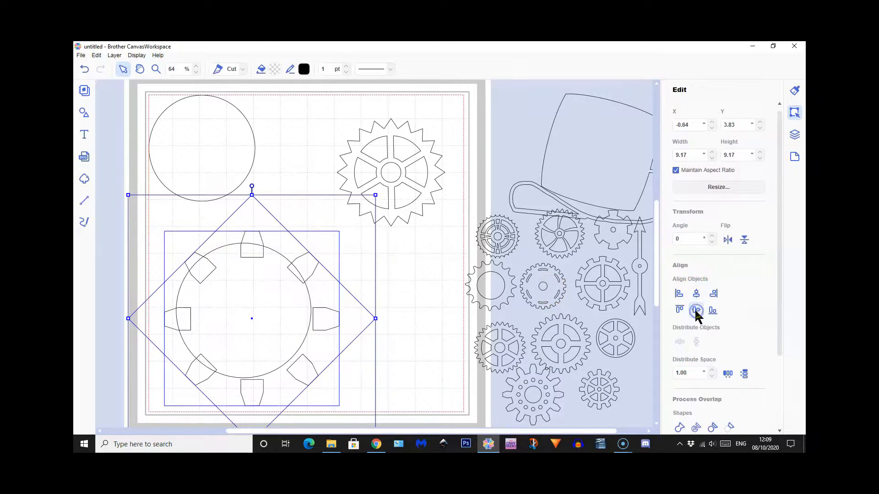
left_click(429, 284)
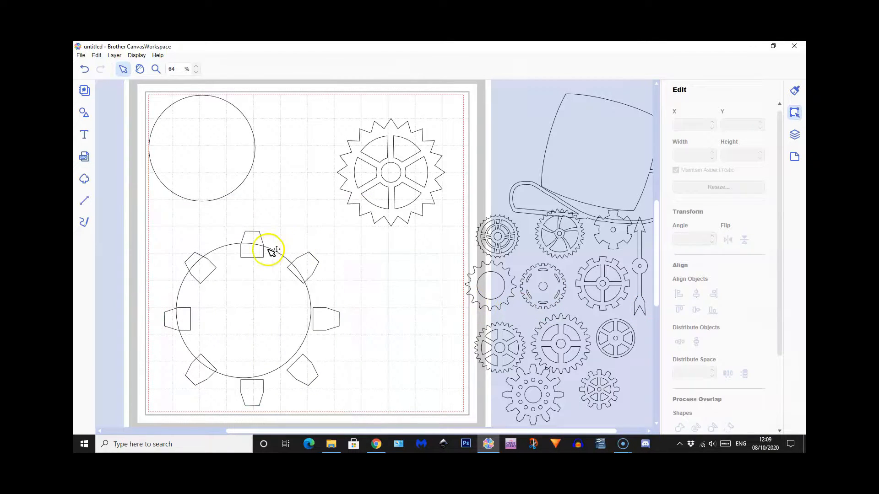
left_click(193, 259)
left_click_drag(189, 256, 242, 226)
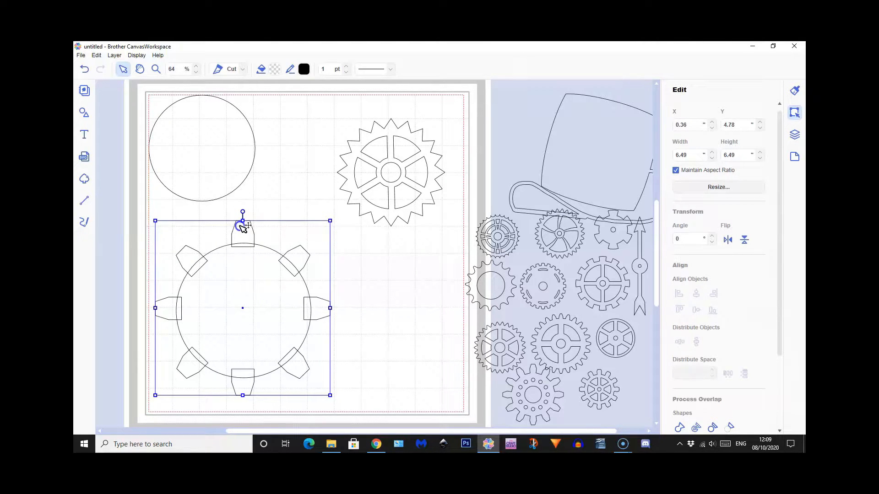
Duplicate both four-tooth groups together and rotate the copies by 22.5°
left_click(193, 259)
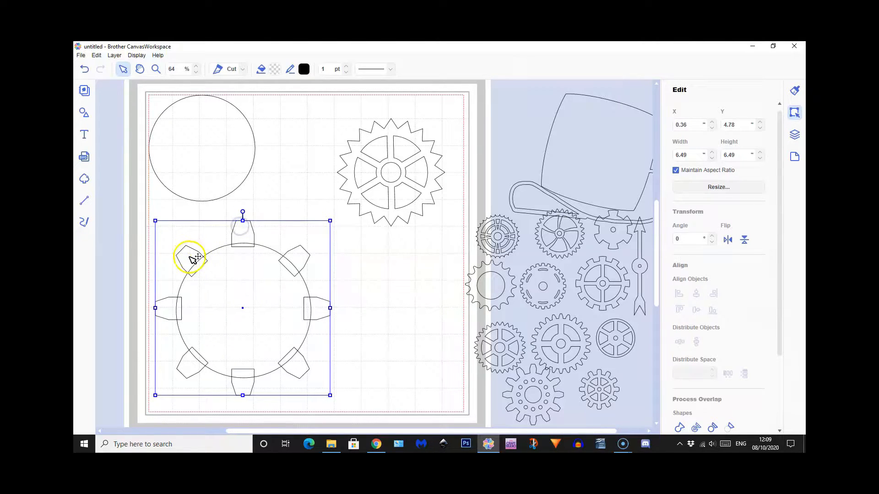
left_click(190, 257, "shift")
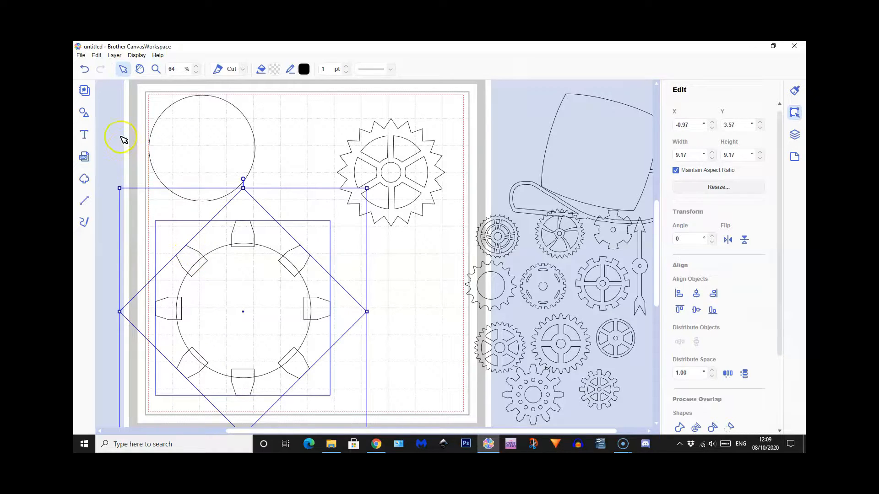
left_click(114, 55)
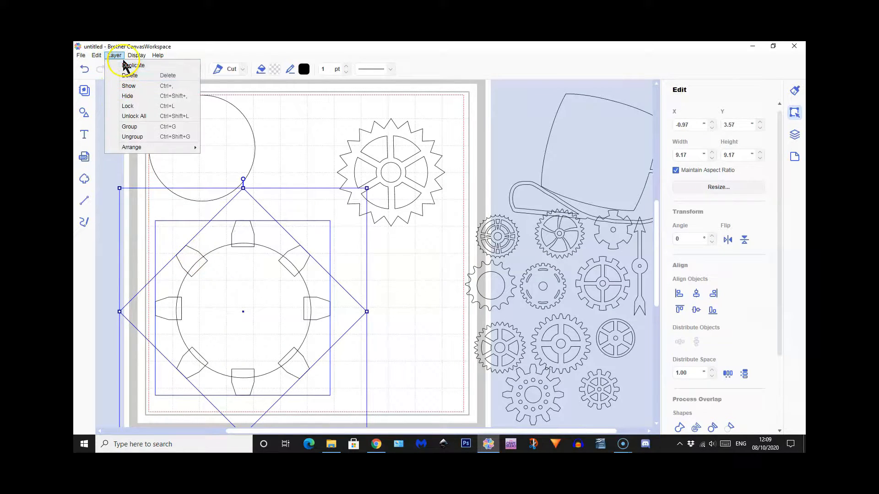
left_click(128, 65)
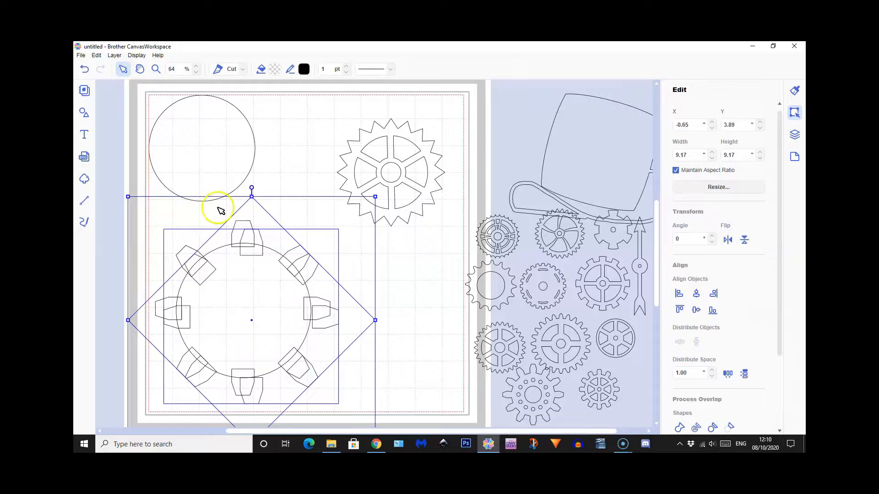
double_click(676, 238)
key("Return")
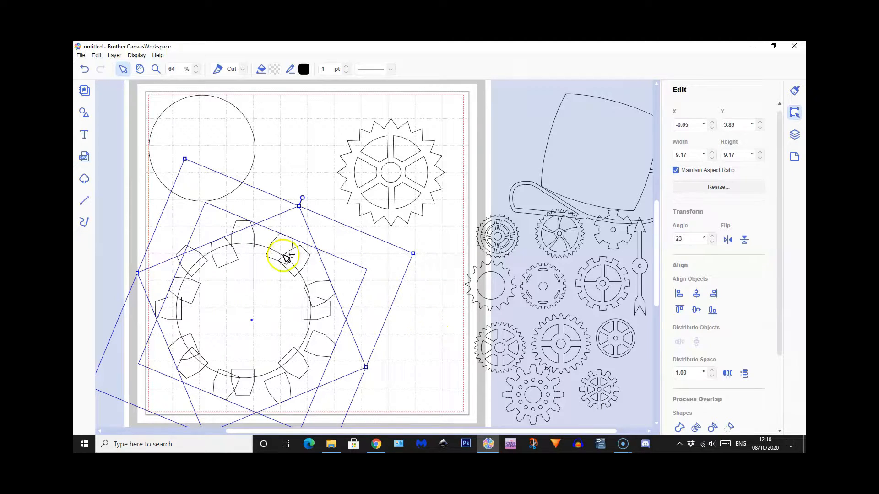
Move the rotated tooth copies into the gaps between the existing teeth around the large circle
left_click(280, 314)
left_click_drag(277, 312, 277, 316)
left_click_drag(334, 293, 273, 239)
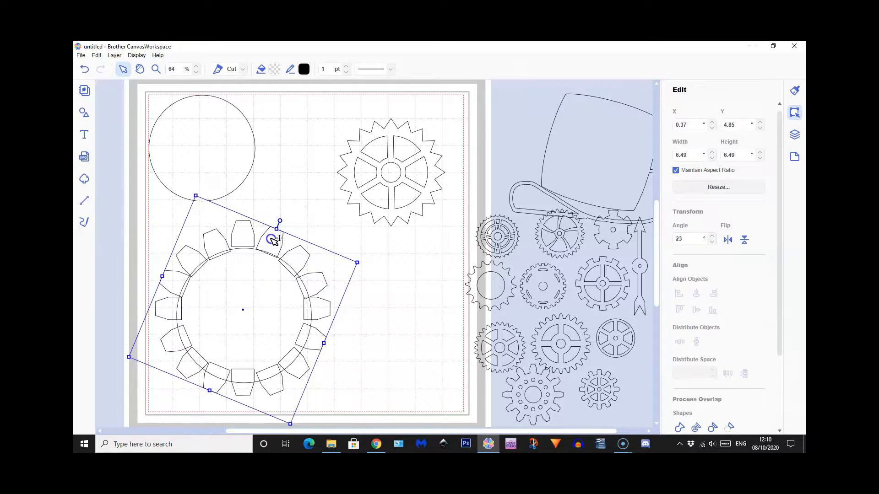
Fine-tune the positions of the large circle and the upright four-tooth group so the ring of teeth is concentric
left_click(240, 297)
left_click_drag(241, 298, 241, 291)
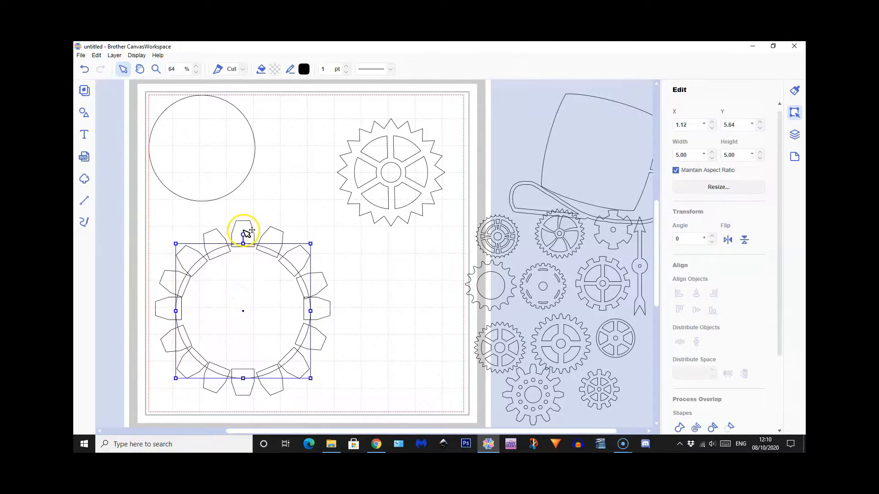
left_click(245, 231)
left_click_drag(245, 231, 244, 234)
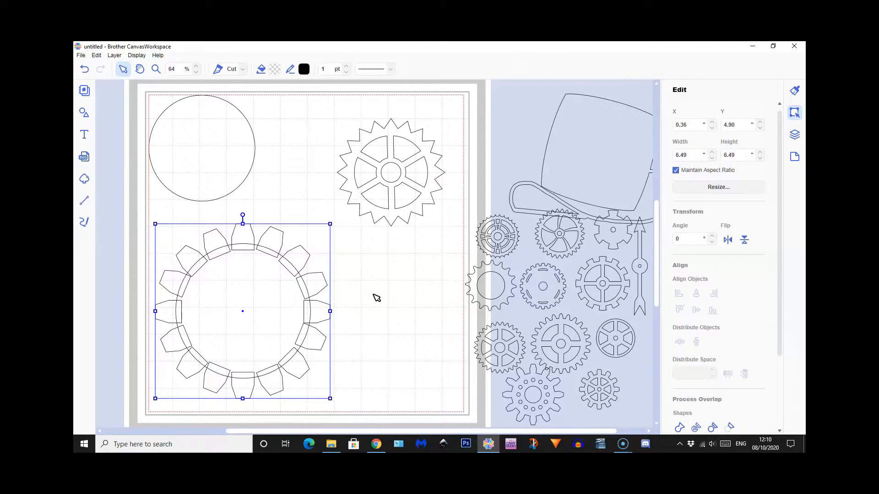
Weld all the teeth and the large circle into a single gear outline
left_click_drag(130, 216, 362, 386)
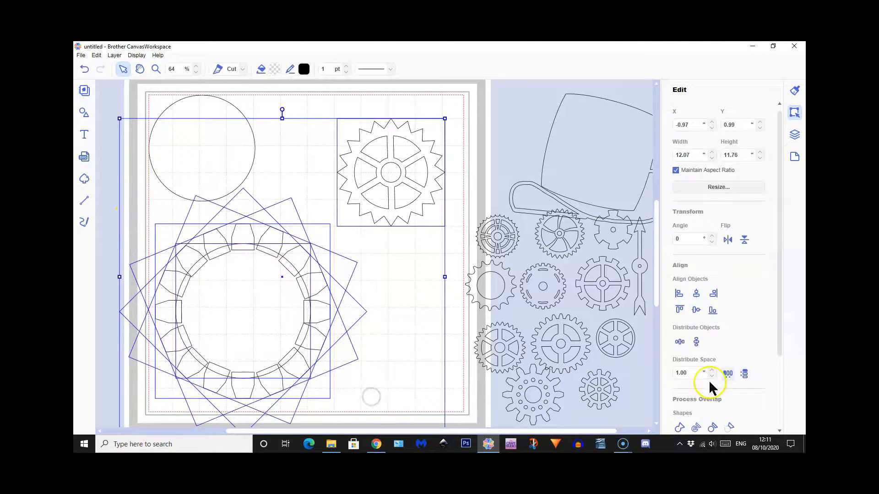
left_click(679, 428)
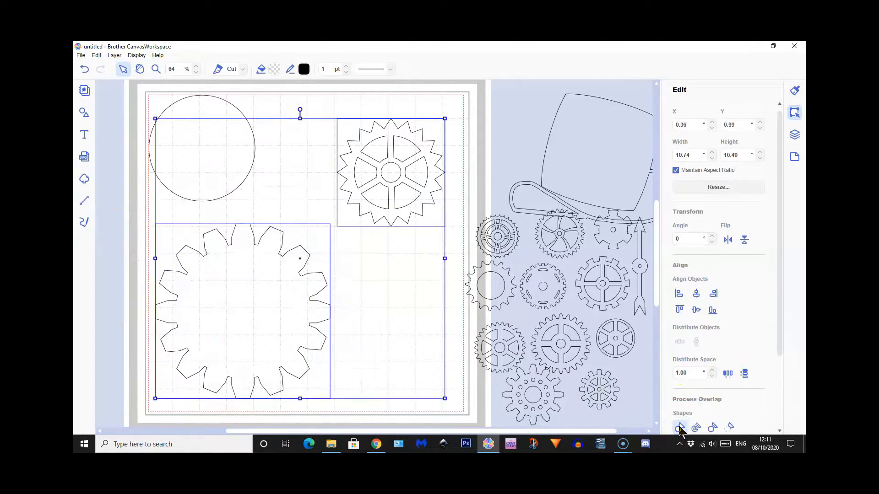
left_click(676, 427)
left_click(123, 317)
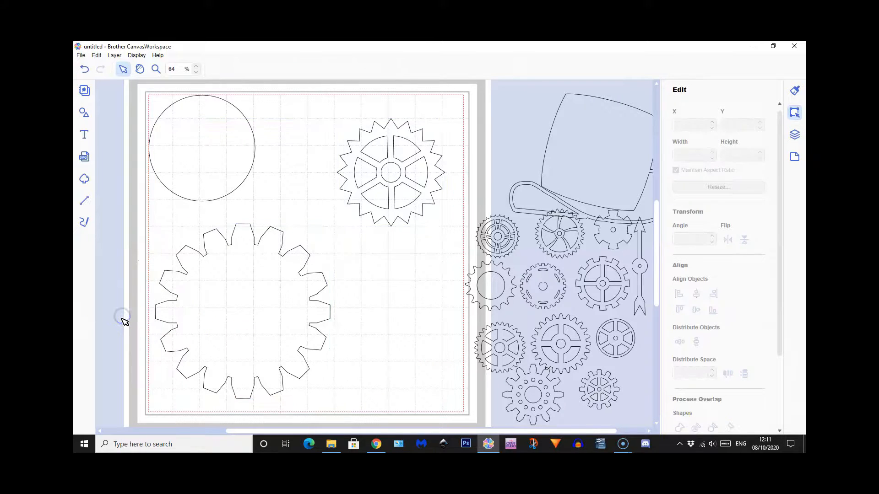
Duplicate the separate 3.94-inch circle and place the copy in the middle of the new gear
left_click(226, 302)
mouse_move(183, 149)
left_mouse_down()
mouse_move(196, 180)
mouse_move(186, 141)
left_mouse_up()
left_click(117, 69)
left_click(117, 56)
left_click(135, 67)
left_click_drag(250, 195, 271, 346)
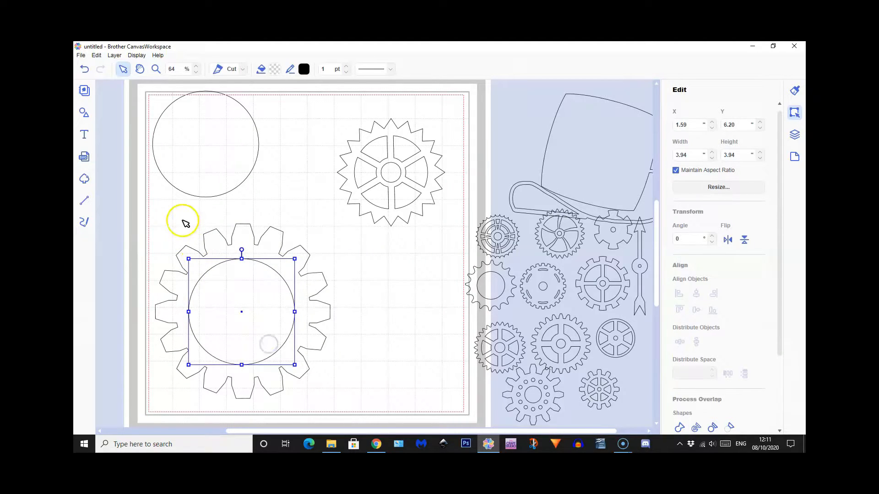
Align the circle copy with the gear's horizontal and vertical centres, and cut it out of the gear
left_click_drag(180, 224, 241, 314)
left_click(696, 293)
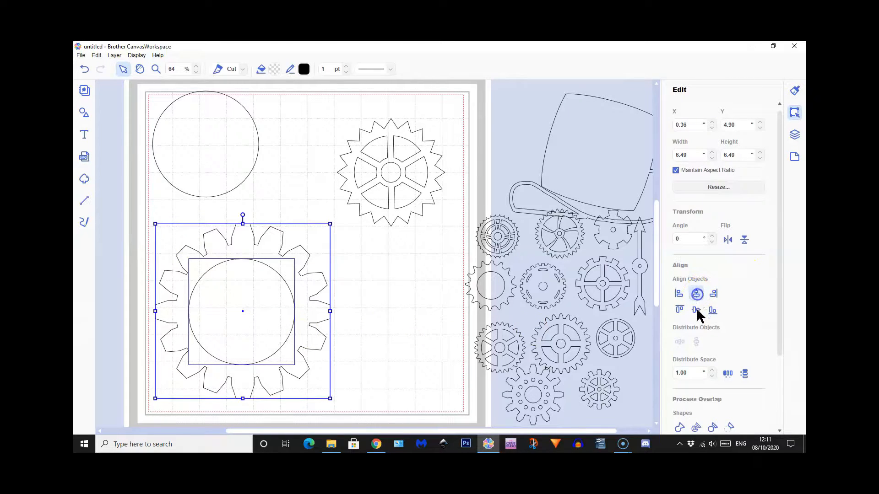
left_click(696, 310)
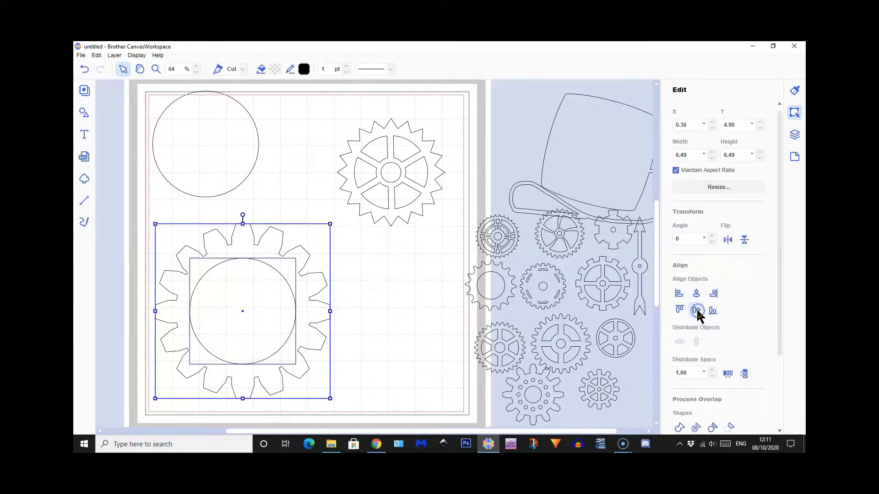
left_click(729, 427)
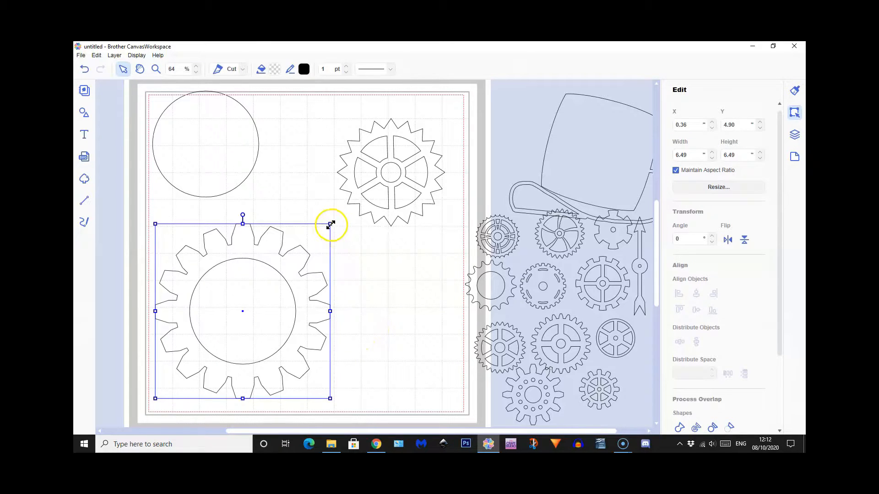
Shrink the sixteen-tooth gear to about 3.63 inches below the spoked gear, and place the finished arrow from the artboard's side next to it
left_click_drag(328, 228, 432, 258)
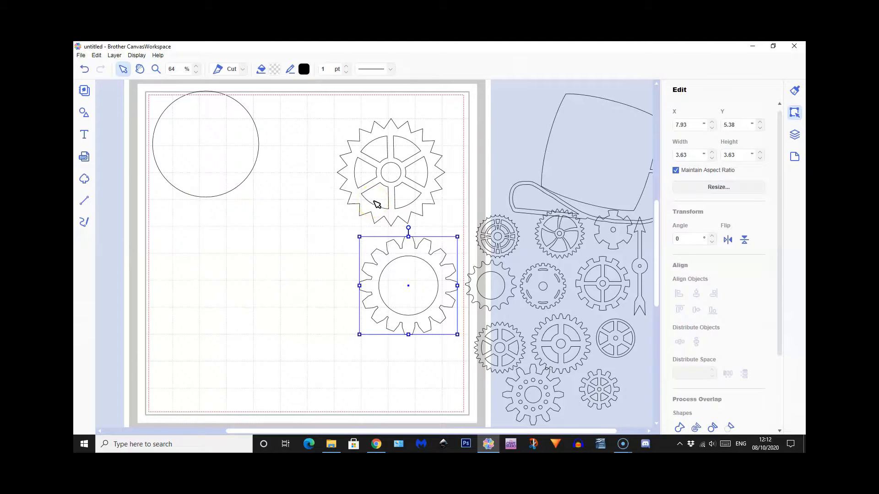
left_click_drag(644, 273, 341, 302)
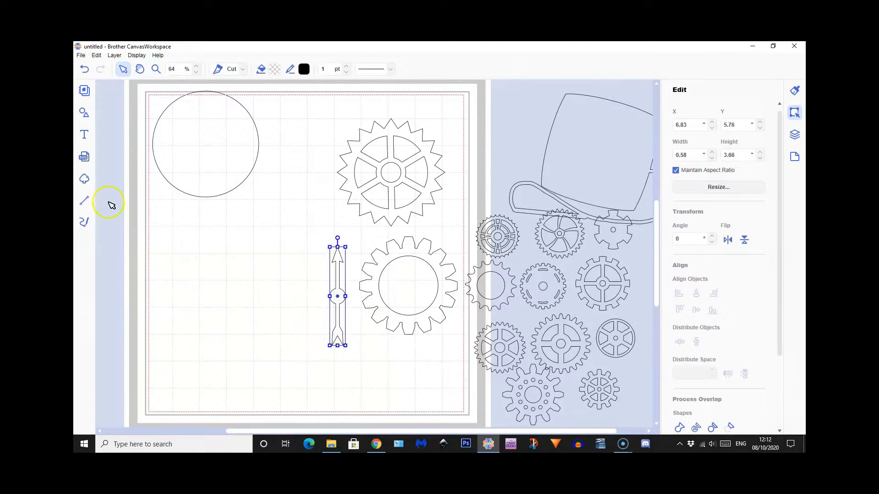
Draw a vertical straight line about 3.96 inches long in the empty area below the separate circle
left_click(84, 200)
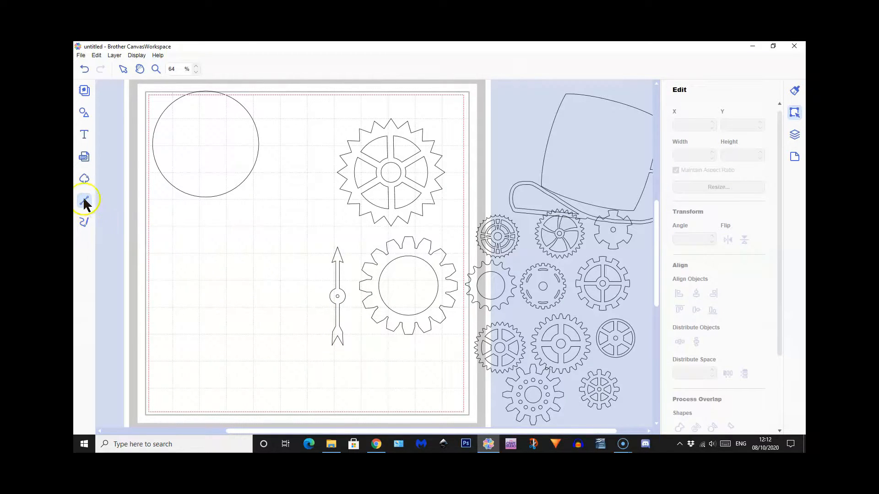
left_click(228, 229)
left_click(227, 336)
left_click(228, 335)
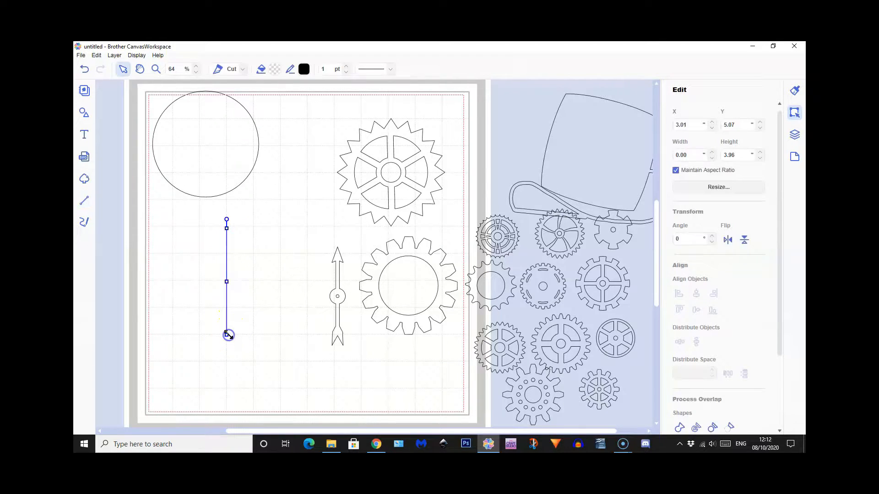
Turn the line into a narrow bar with an outward offset, using round corners and deleting the original line
scroll(748, 372, "down", 2)
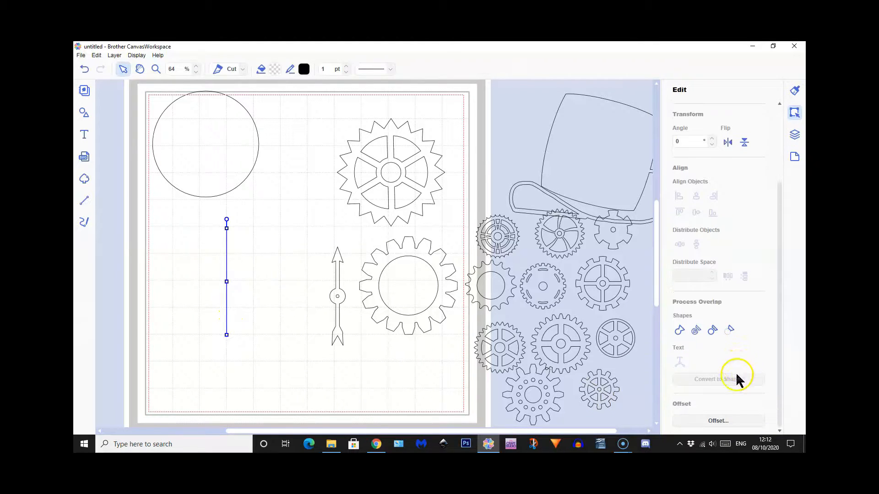
left_click(708, 422)
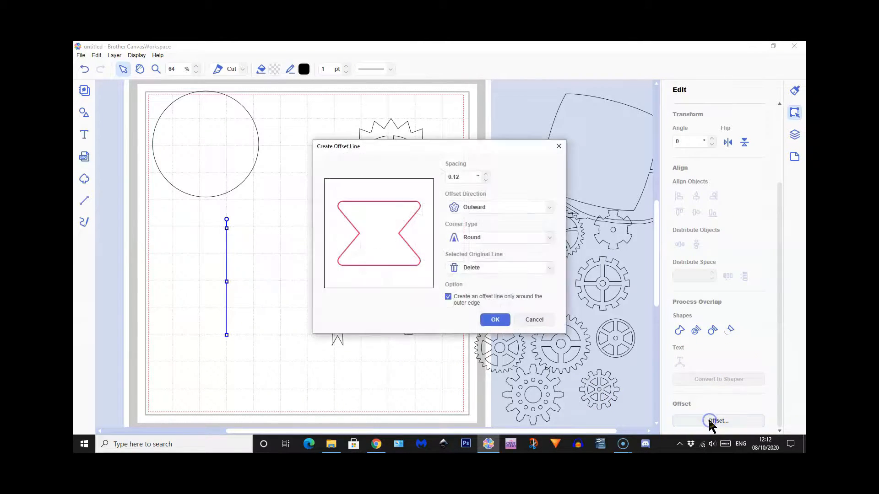
left_click(486, 175)
left_click(485, 175)
left_click(499, 321)
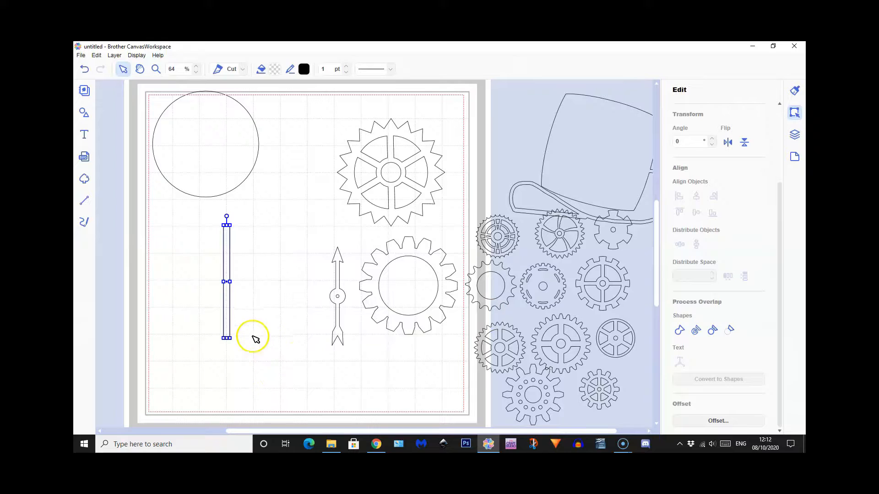
Shrink the separate circle and duplicate it, with one copy over the middle of the bar and the other kept as a spare
left_click(224, 138)
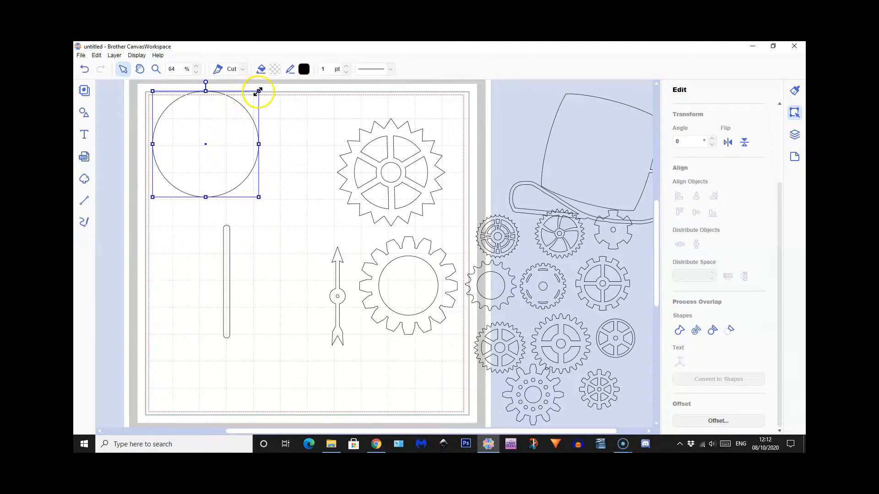
left_click_drag(258, 91, 188, 162)
left_click_drag(179, 186, 287, 153)
left_click(114, 55)
left_click(132, 65)
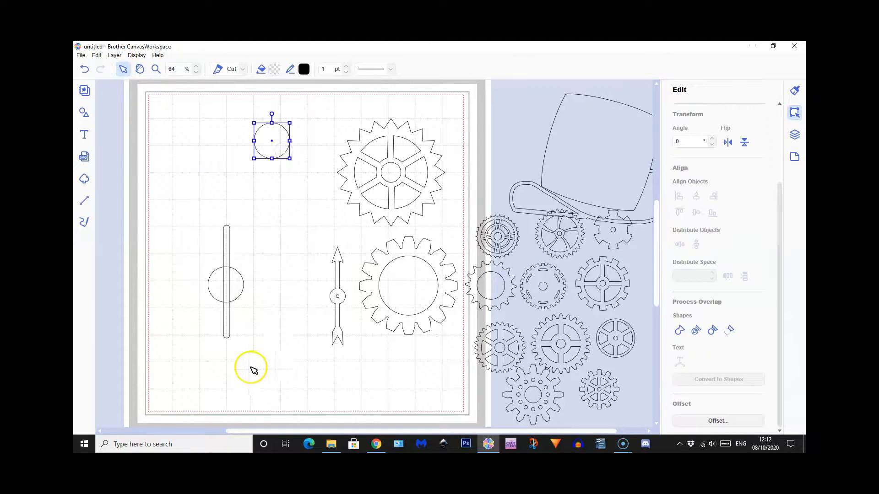
Add a tall, narrow isosceles triangle from the basic shapes
left_click(83, 113)
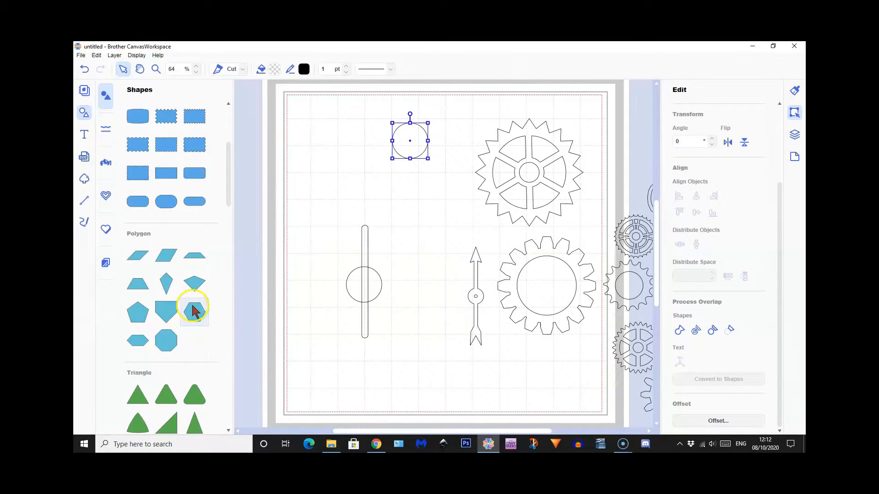
scroll(192, 306, "down", 3)
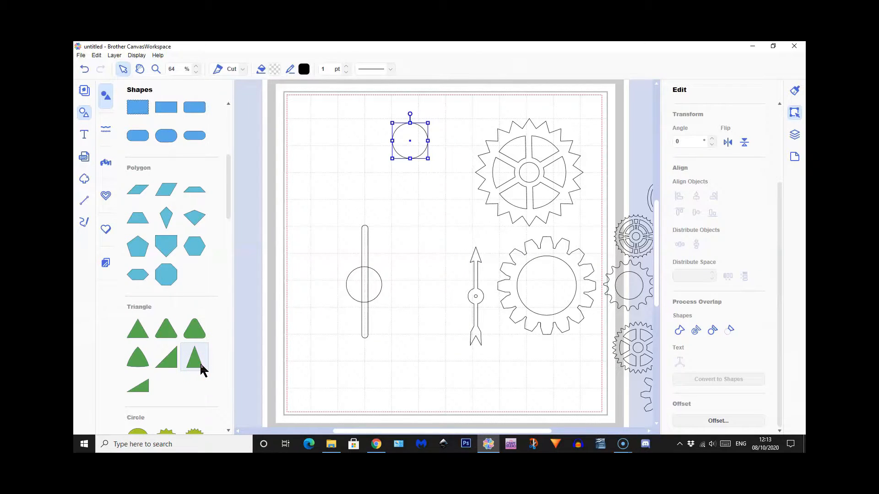
left_click(199, 366)
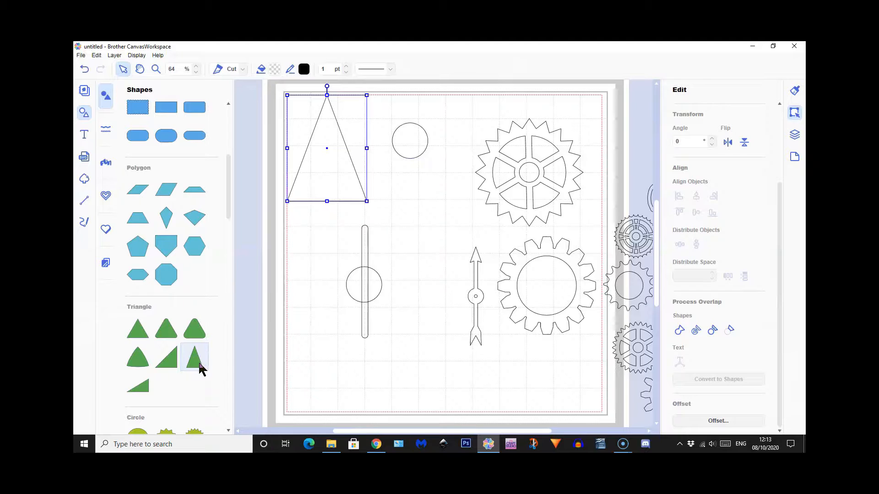
Add a notched chevron from the arrow shapes and move it below the bar
scroll(185, 351, "down", 10)
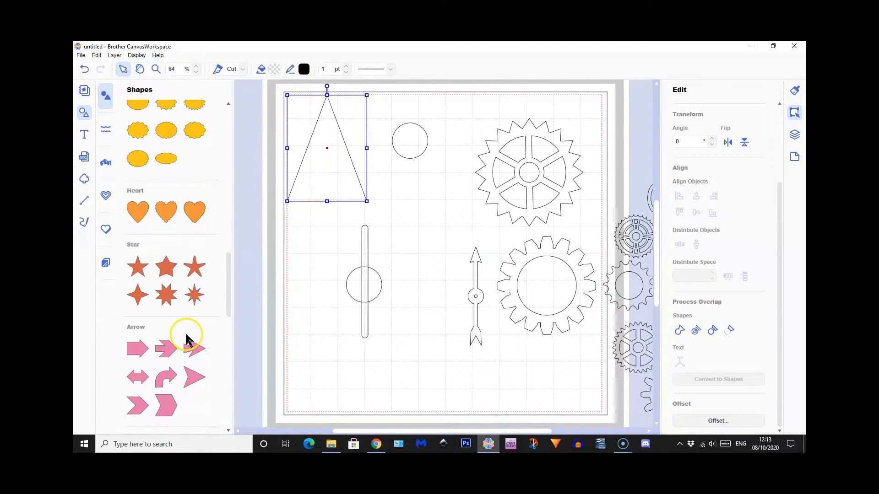
left_click(138, 405)
left_click(84, 112)
left_click_drag(229, 146, 229, 193)
left_click_drag(224, 396, 230, 398)
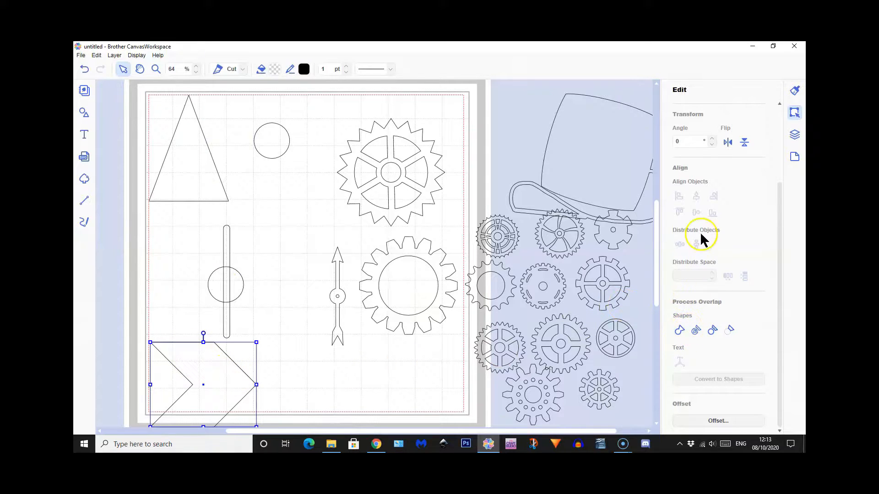
Rotate the chevron to 270 degrees, shrink it, and place it over the bar's lower end as the arrow's tail
left_click(674, 143)
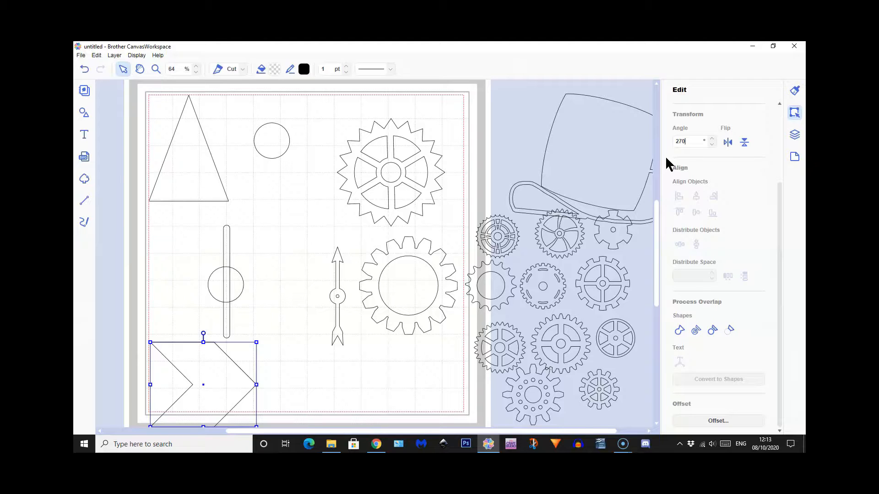
key("Return")
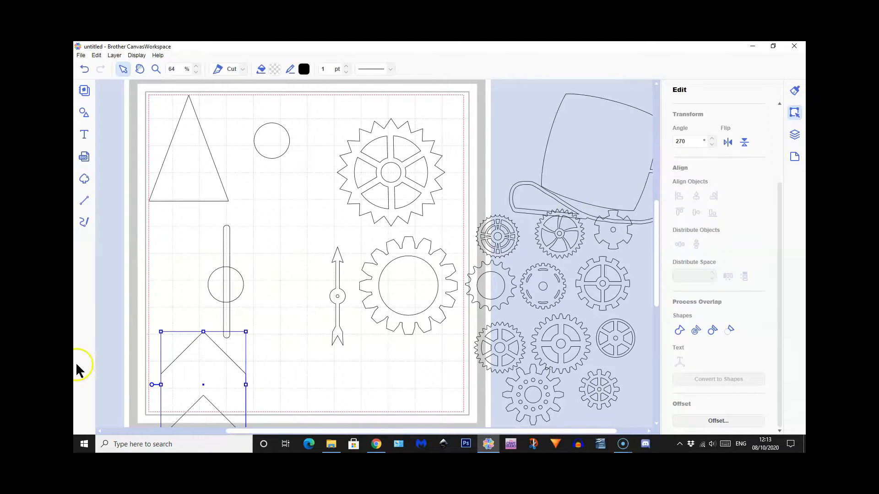
left_click_drag(161, 332, 230, 342)
left_click_drag(202, 323, 234, 349)
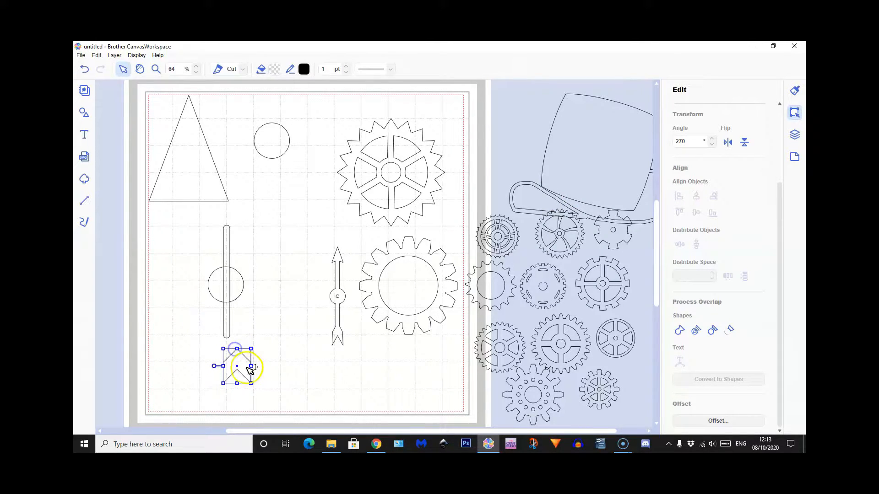
left_click_drag(237, 388, 232, 351)
Shrink the circle on the bar slightly and align its horizontal and vertical centres with the bar
left_click(232, 293)
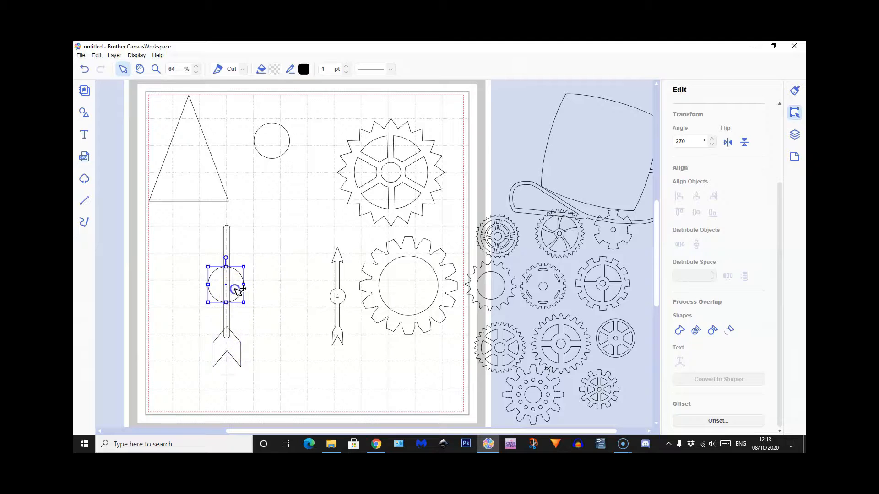
left_click_drag(244, 267, 232, 284)
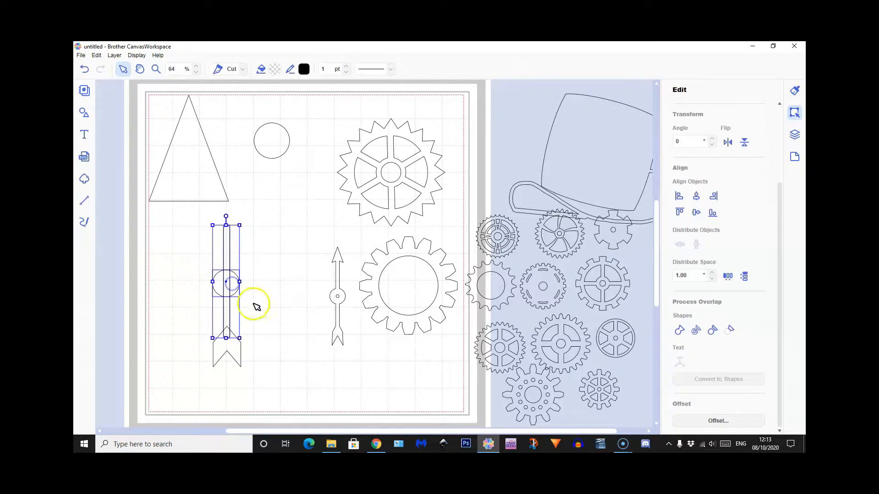
left_click(696, 197)
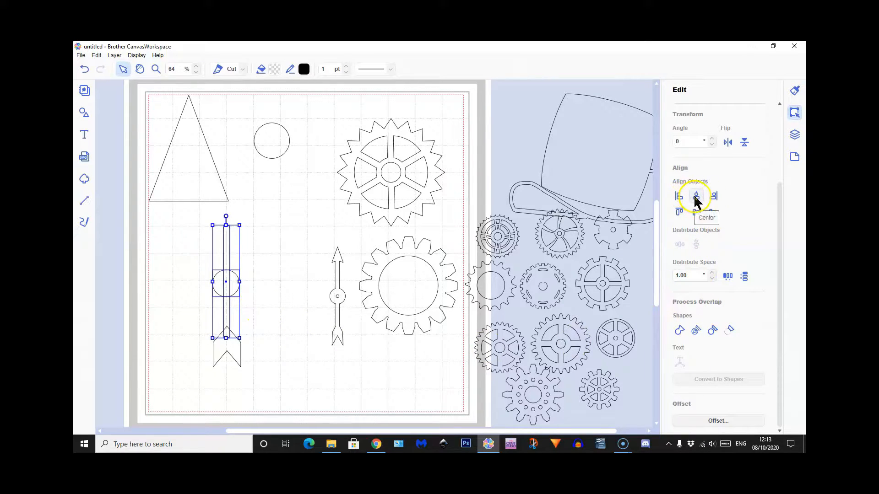
left_click(696, 213)
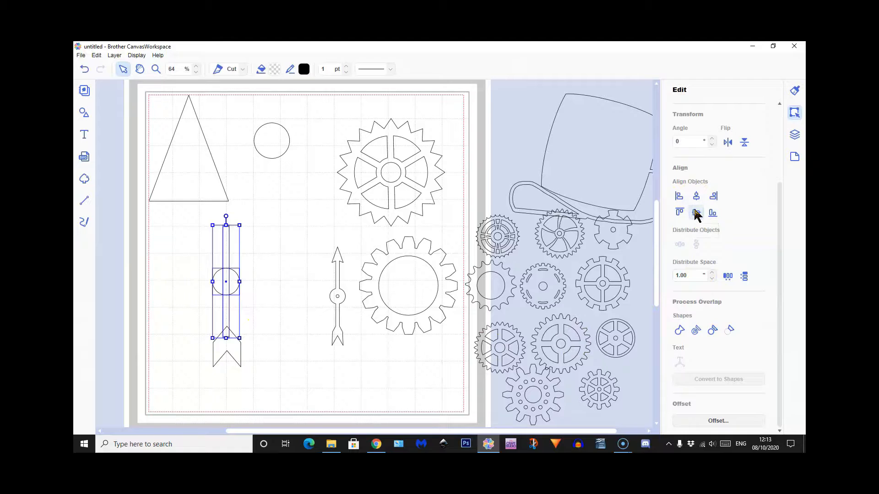
Add the chevron tail to the selection and centre it horizontally with the bar and circle
left_click(235, 353, "shift")
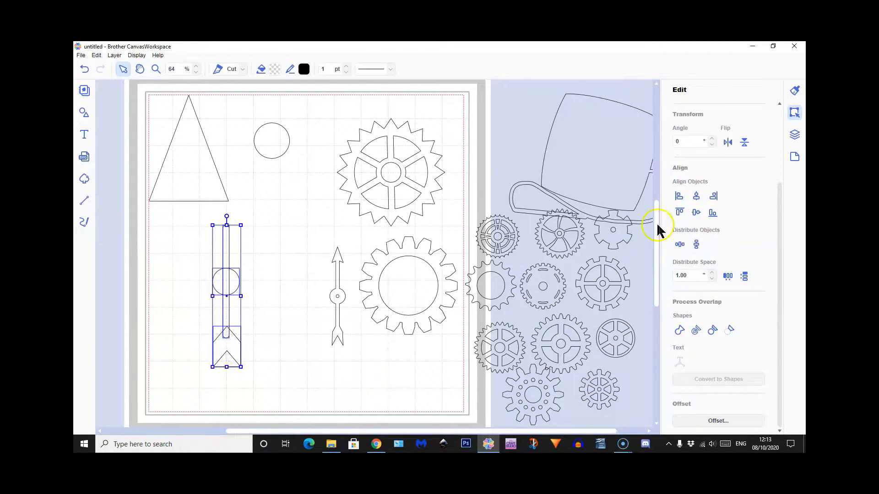
left_click(694, 198)
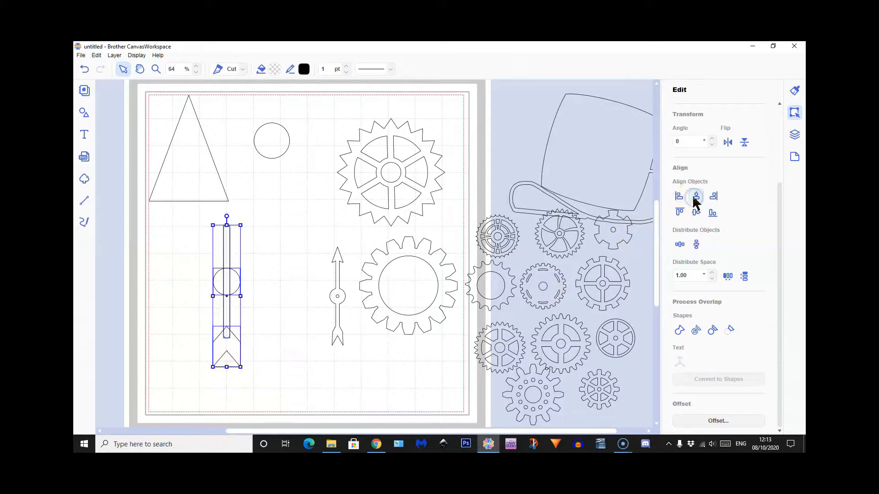
left_click(291, 364)
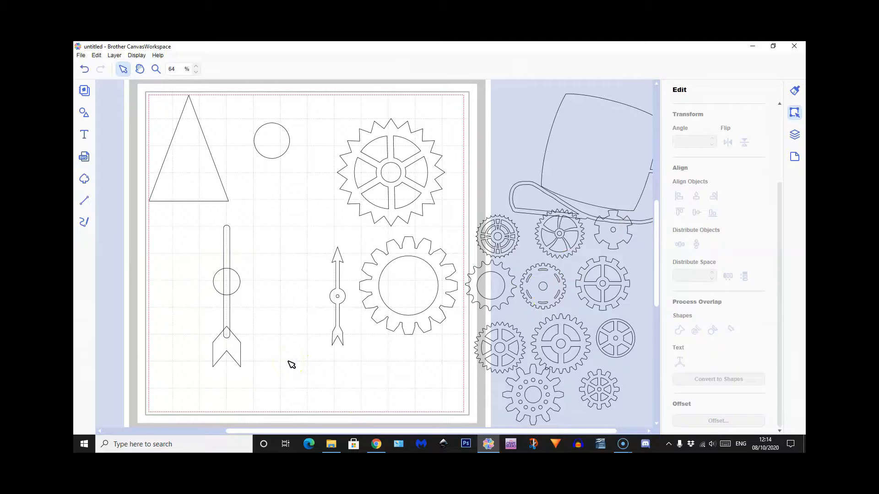
Shrink the triangle, place it over the bar's upper end as the arrowhead, and centre it horizontally with the bar
left_click_drag(181, 153, 204, 176)
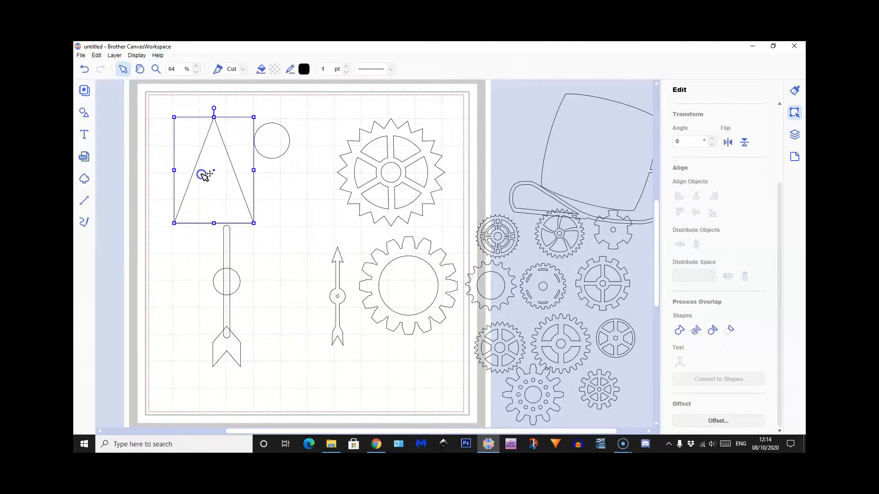
left_click_drag(254, 117, 197, 163)
left_click_drag(196, 204, 226, 219)
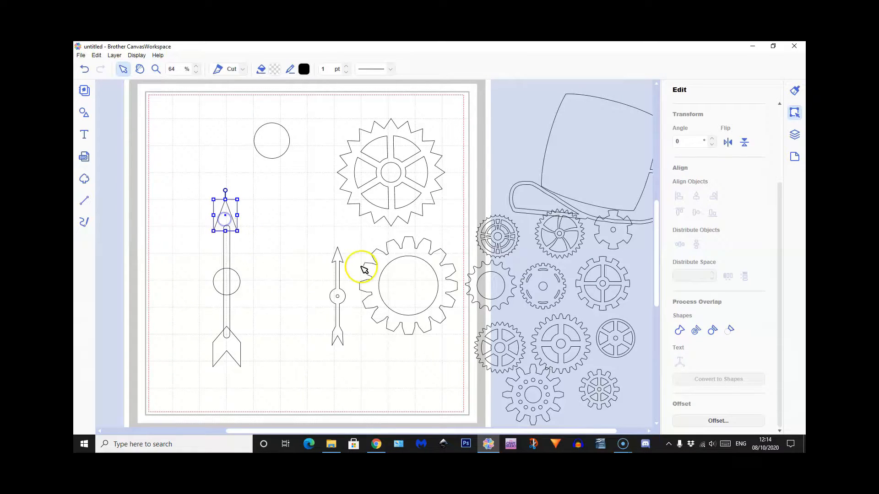
left_click(280, 263)
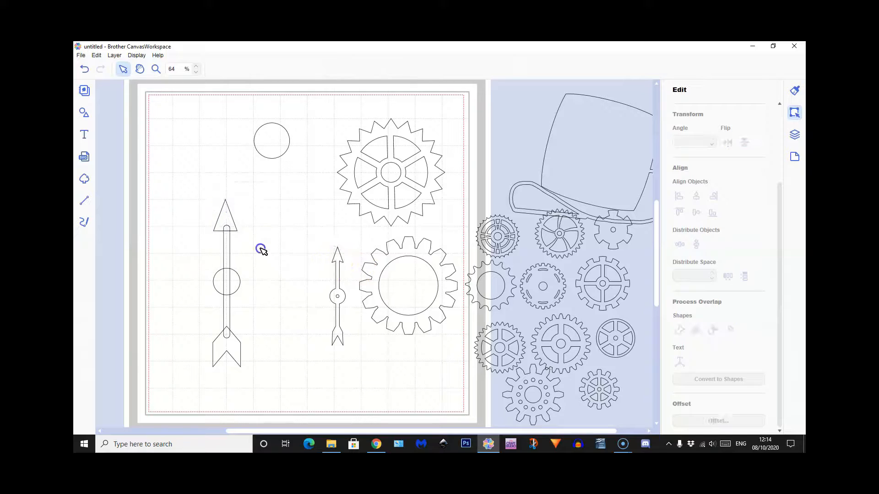
left_click(229, 216)
left_click_drag(195, 191, 239, 248)
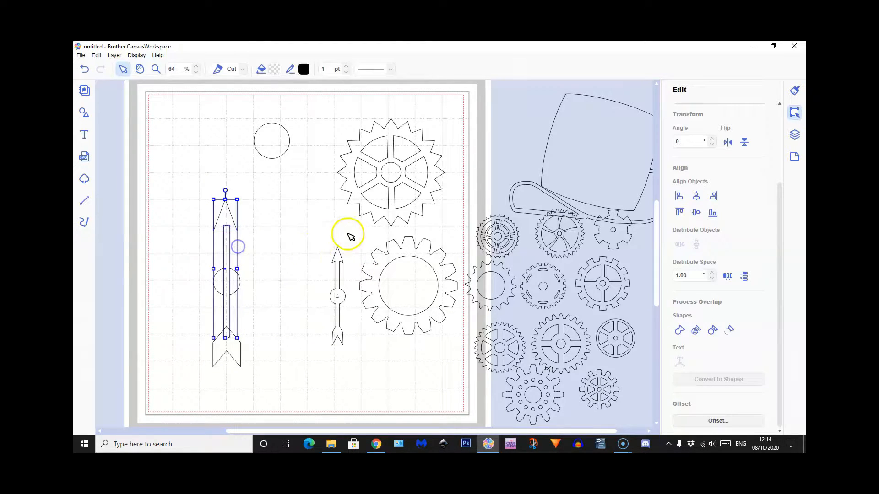
left_click(696, 197)
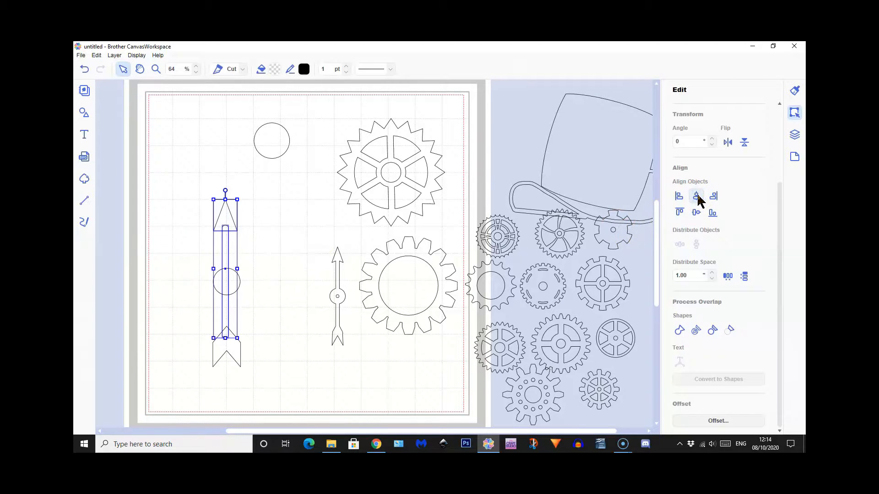
Centre the triangle, bar, circle and chevron horizontally on each other, and weld them into a single arrow outline
left_click(238, 283, "shift")
left_click(232, 353, "shift")
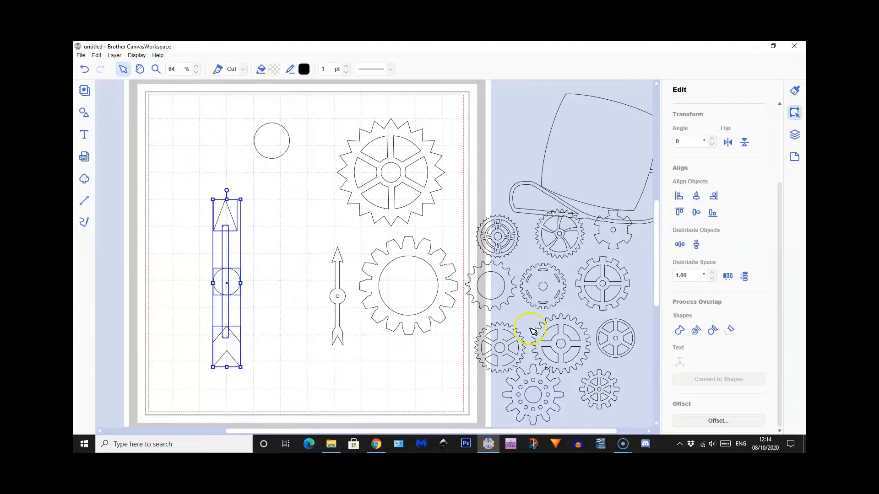
left_click(694, 197)
left_click(283, 376)
left_click(283, 375)
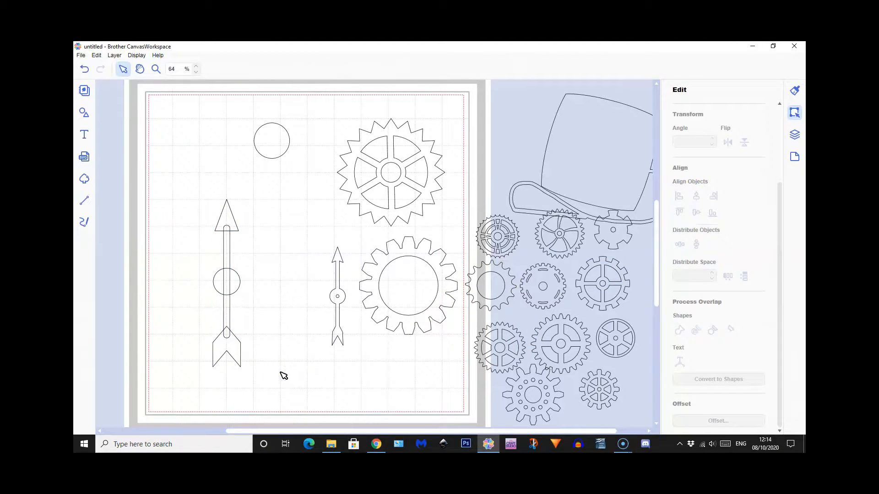
left_click_drag(195, 206, 254, 367)
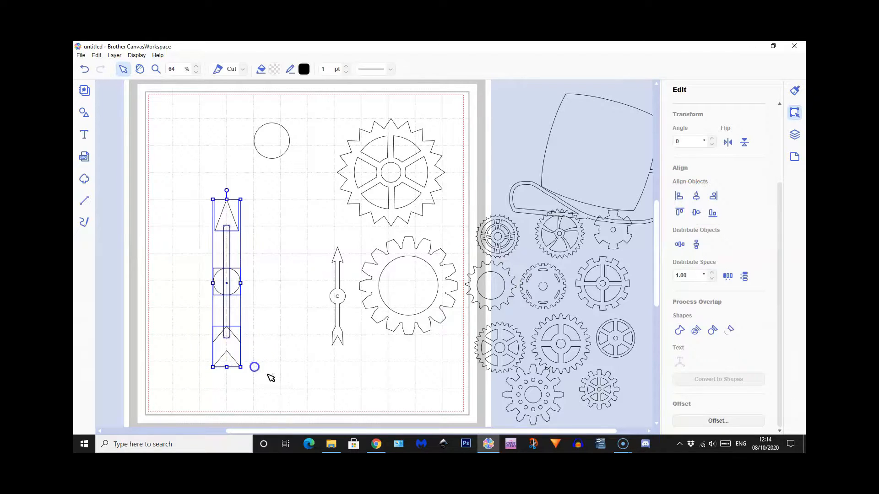
left_click(679, 330)
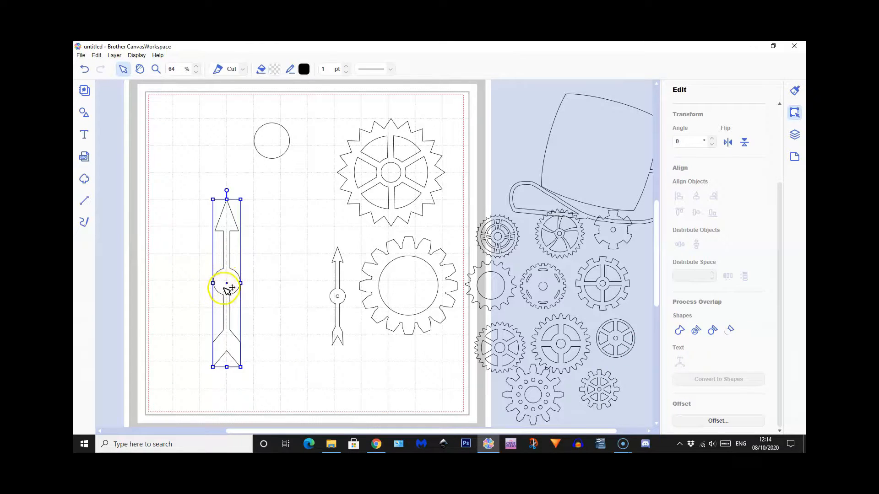
Shrink the spare circle and place it over the middle of the arrow's round hub
left_click_drag(277, 155, 289, 250)
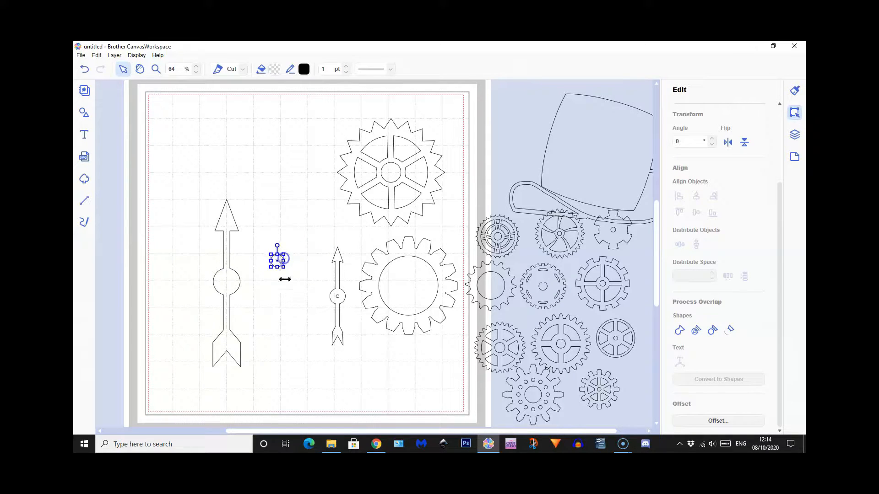
left_click_drag(280, 263, 255, 302)
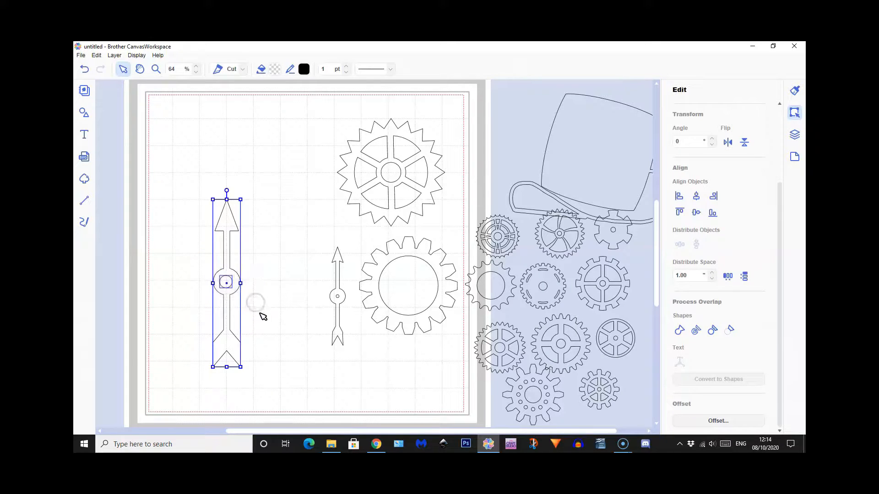
left_click(259, 315)
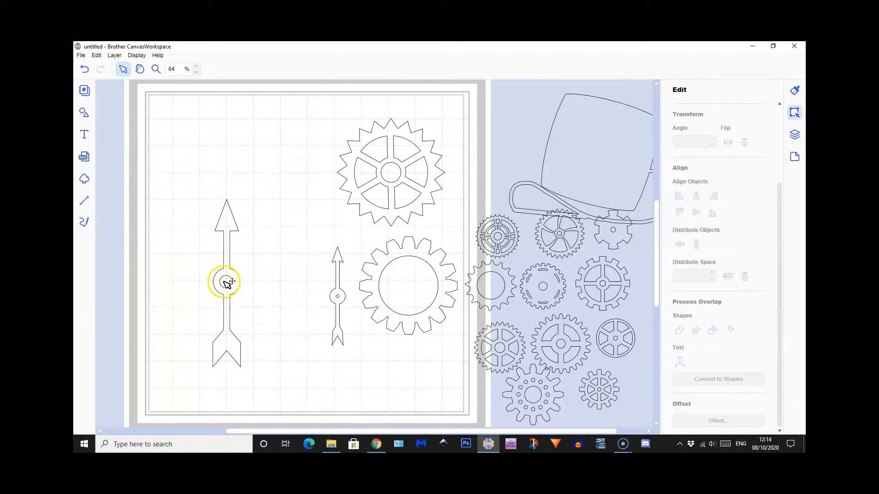
Move the arrow aside to expose the small circle, and bring that circle to the front of the stacking order
left_click(223, 282)
left_click(228, 281)
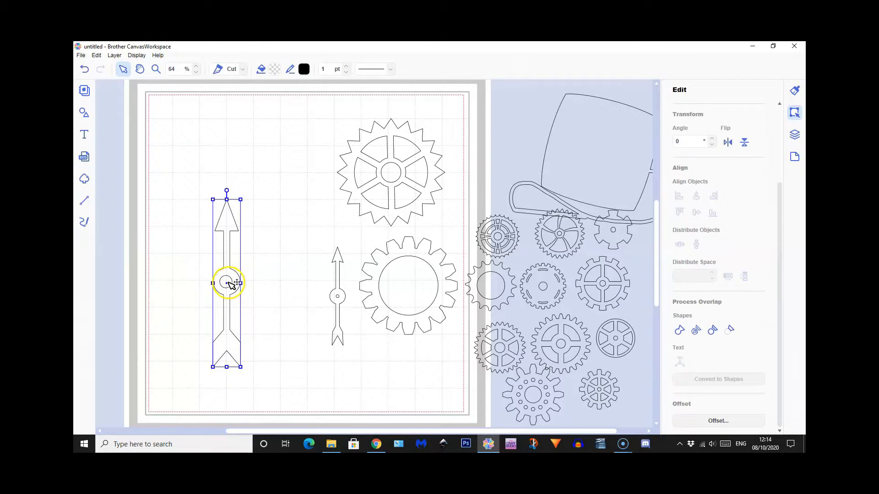
left_click_drag(238, 285, 211, 289)
left_click(229, 281)
right_click(228, 279)
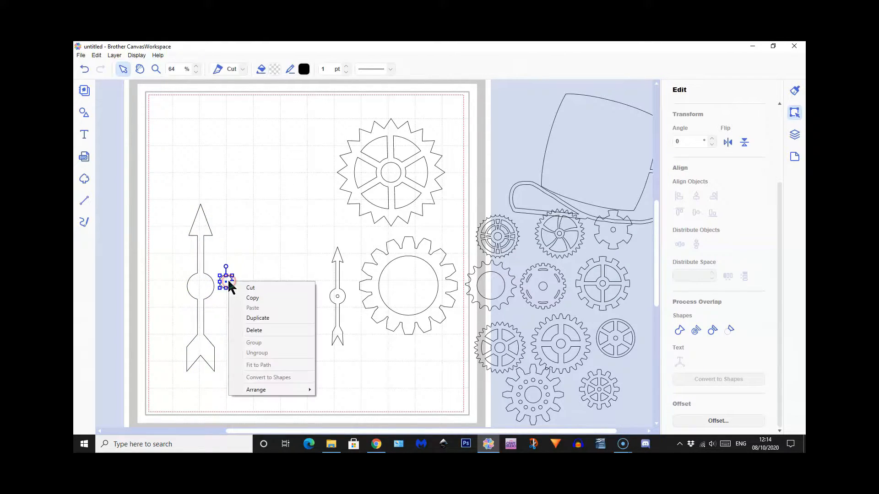
mouse_move(260, 393)
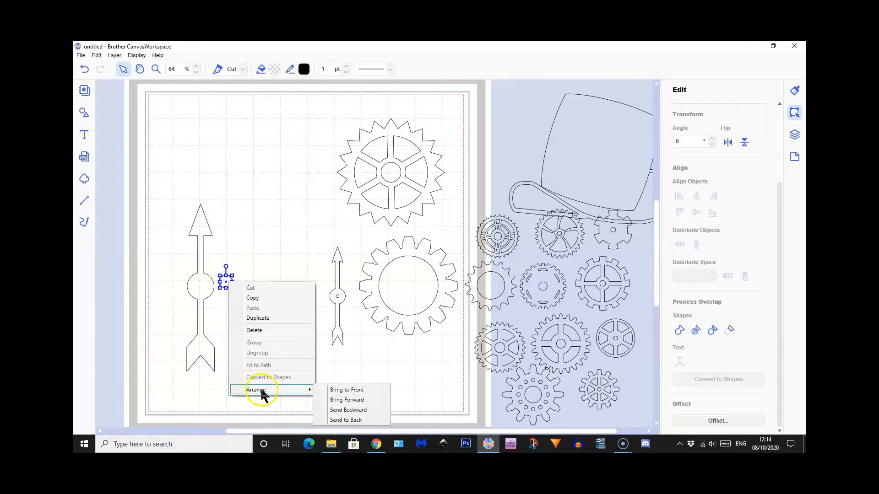
left_click(343, 392)
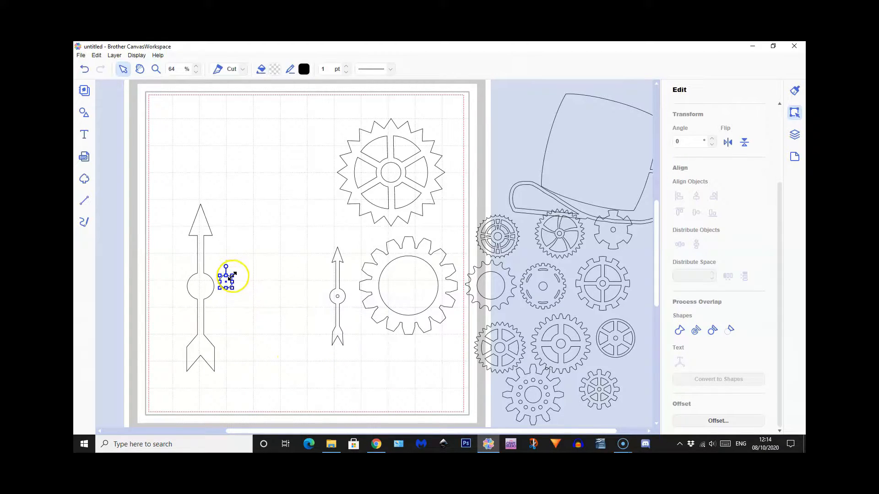
Move the arrow back beneath the small circle and centre the two vertically on each other
left_click_drag(203, 286, 238, 291)
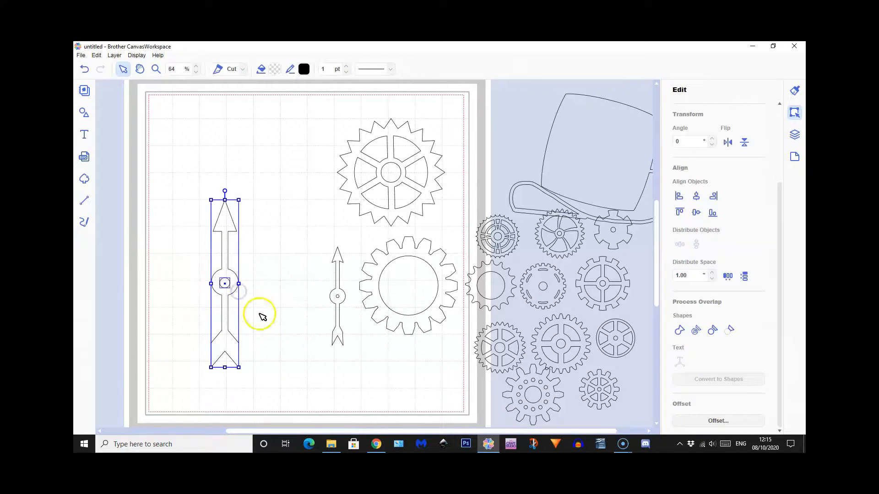
left_click(696, 213)
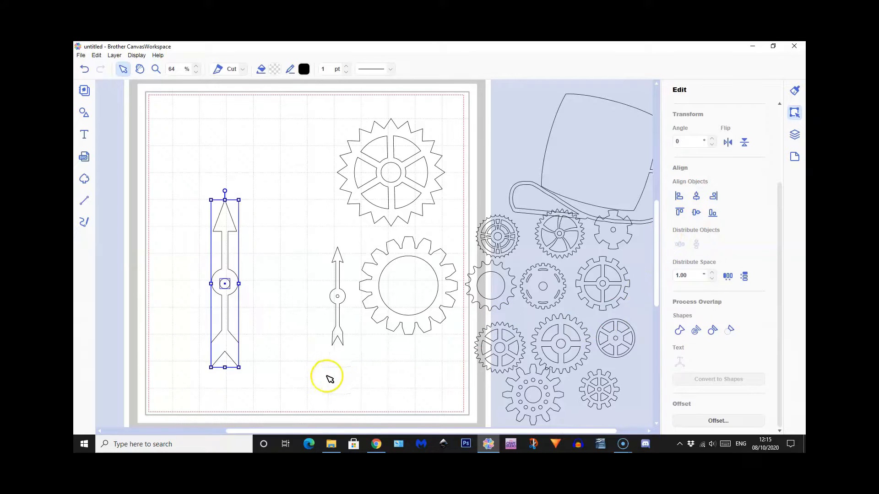
left_click(328, 377)
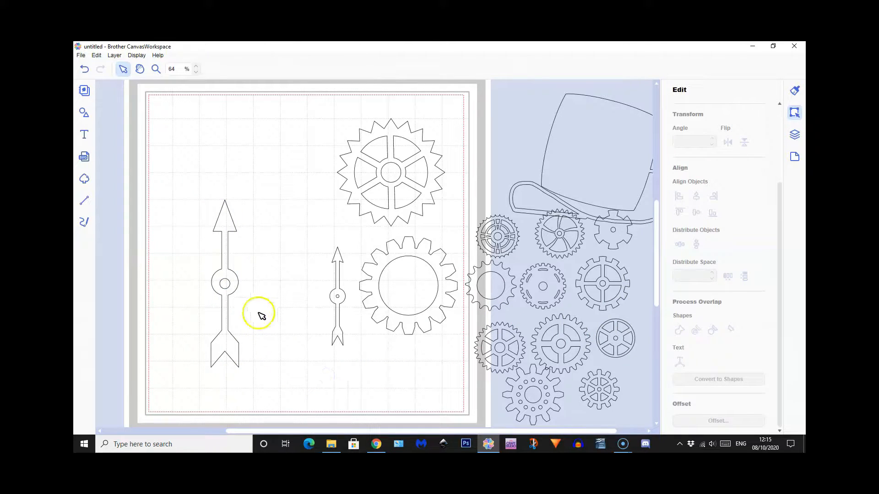
Subtract the small circle from the arrow's hub to cut a centre hole
left_click(228, 285)
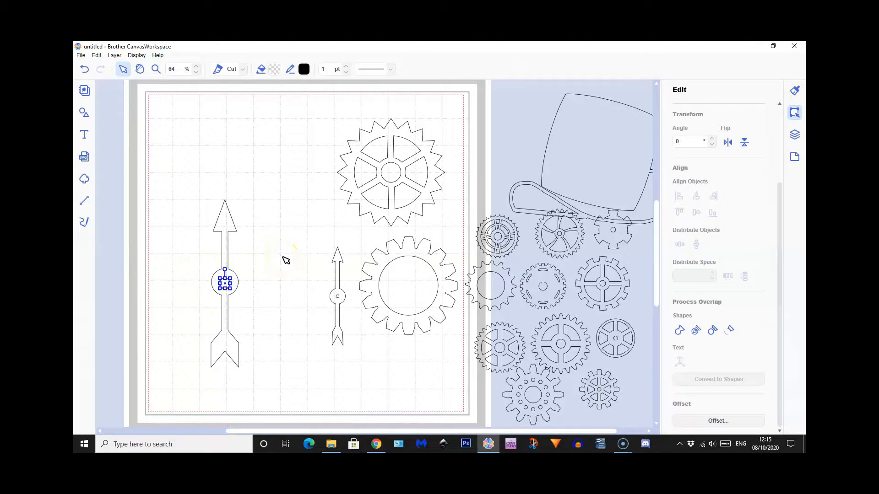
left_click(258, 318)
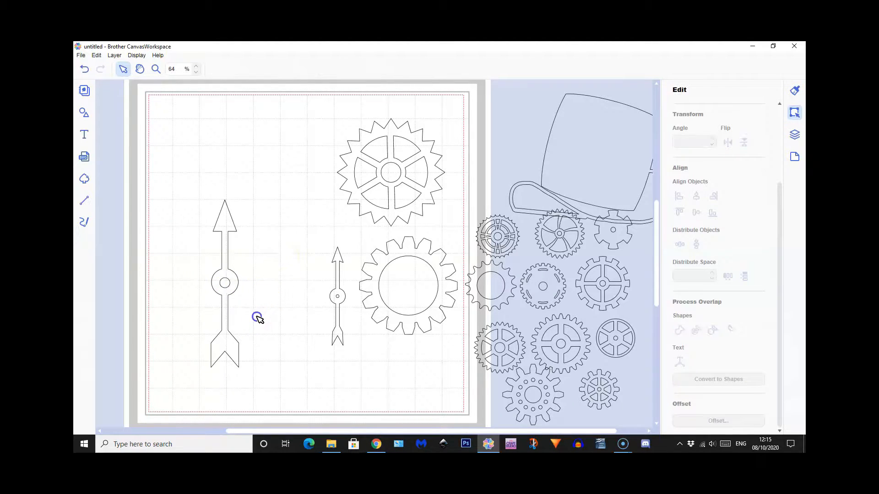
left_click_drag(212, 265, 245, 303)
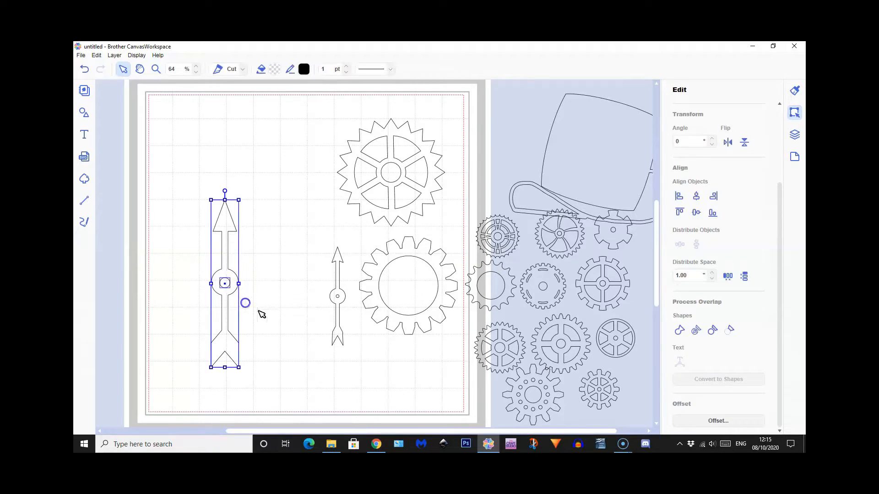
left_click(728, 330)
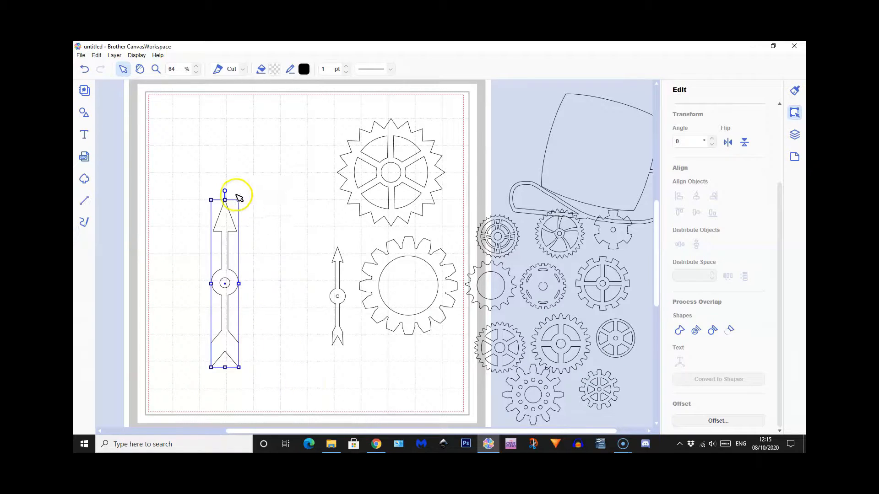
Shrink the finished arrow to about the size of the existing small arrow and place it beside that one
mouse_move(236, 200)
left_mouse_down()
mouse_move(216, 231)
mouse_move(226, 210)
left_mouse_up()
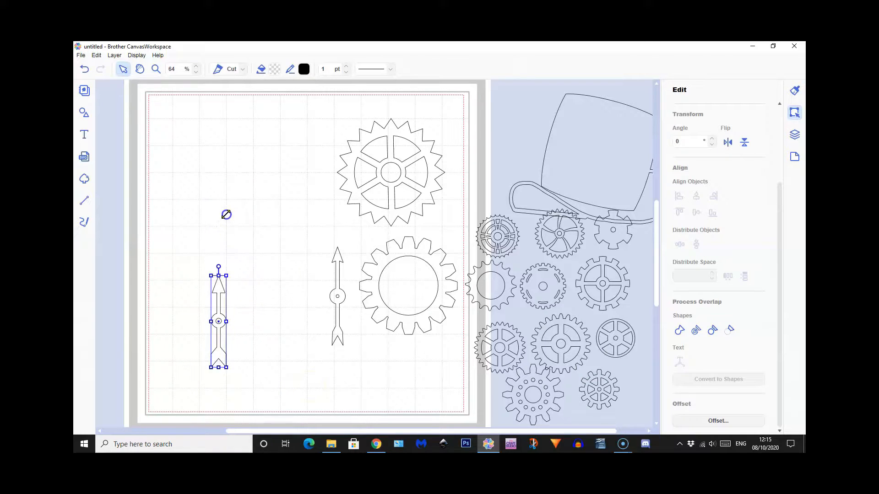
left_click(227, 213)
left_click_drag(223, 327, 316, 303)
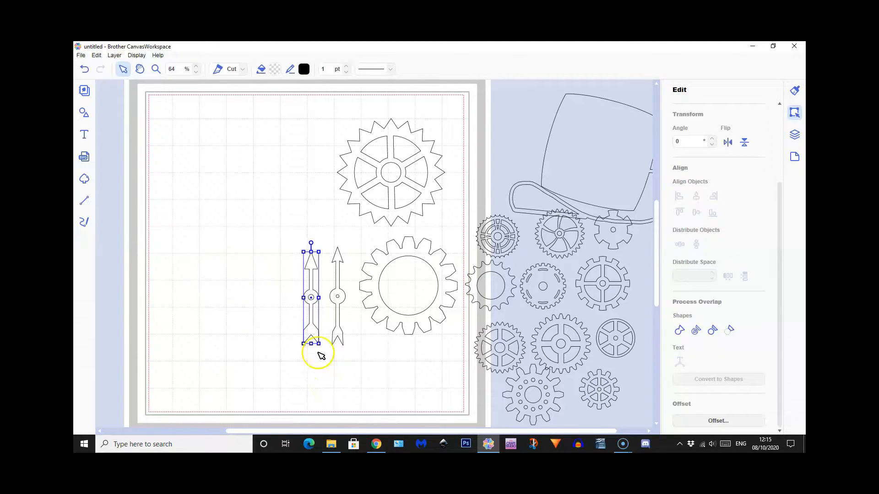
Clear the mat by moving both arrows and the two large gears over towards the finished gears beside it
left_click_drag(314, 329, 471, 210)
left_click_drag(338, 297, 485, 187)
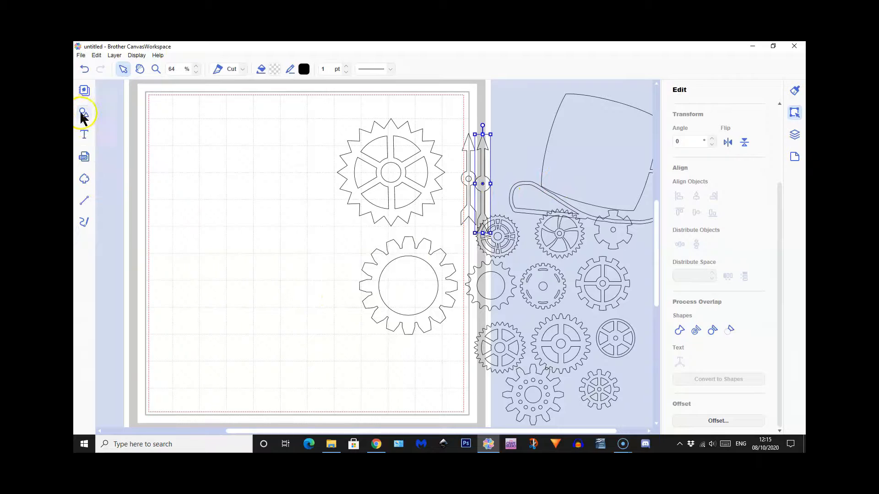
left_click_drag(402, 150, 651, 260)
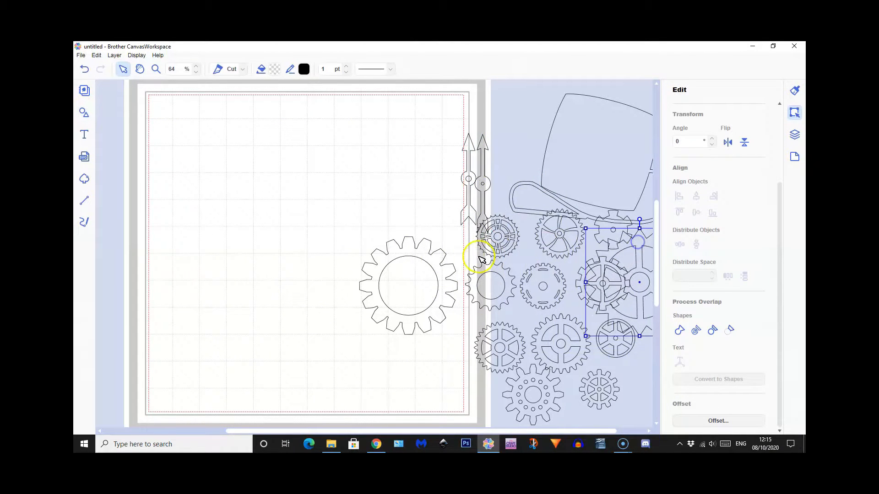
left_click_drag(428, 255, 659, 343)
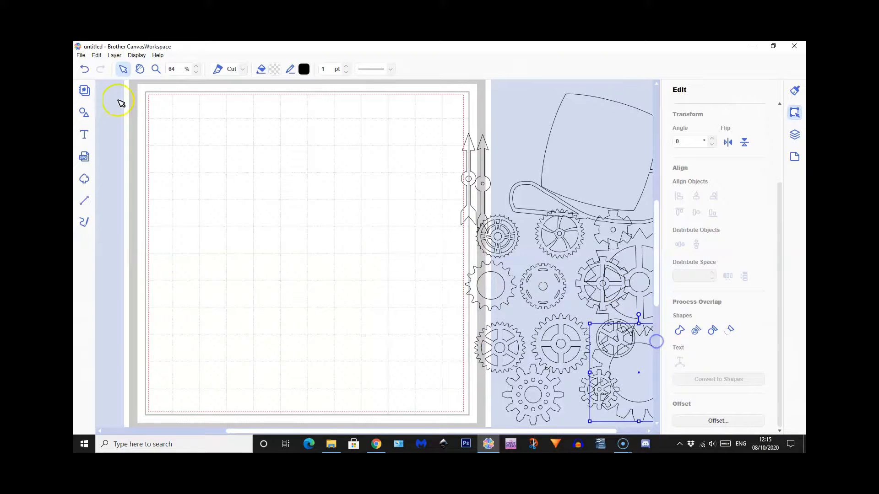
Add a square with bulging sides from the basic shapes and position it in the upper middle of the mat
left_click(83, 115)
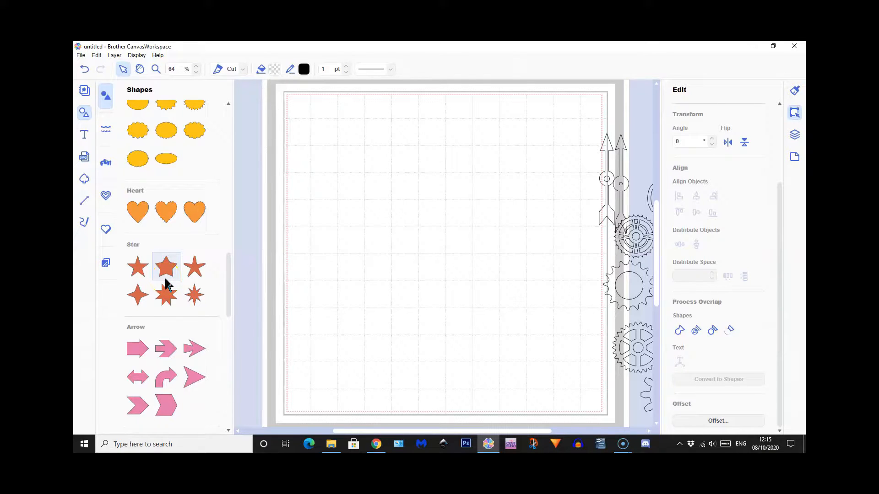
scroll(166, 282, "up", 10)
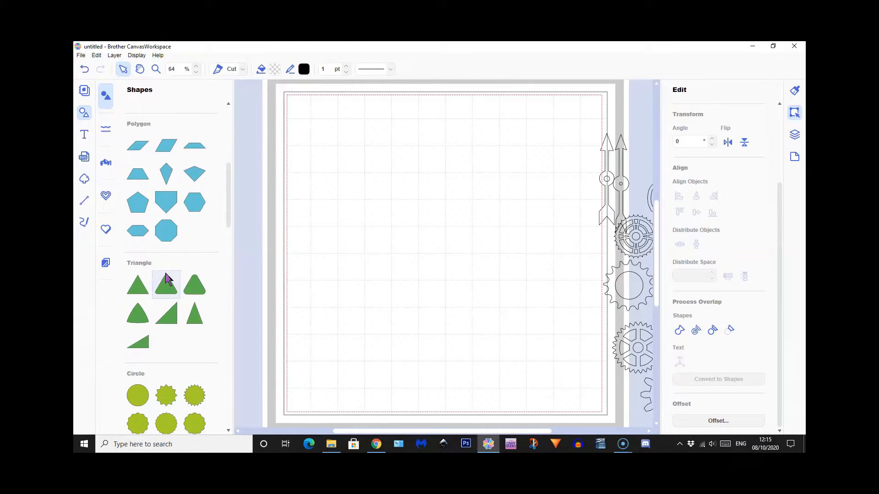
scroll(166, 279, "up", 6)
left_click(175, 151)
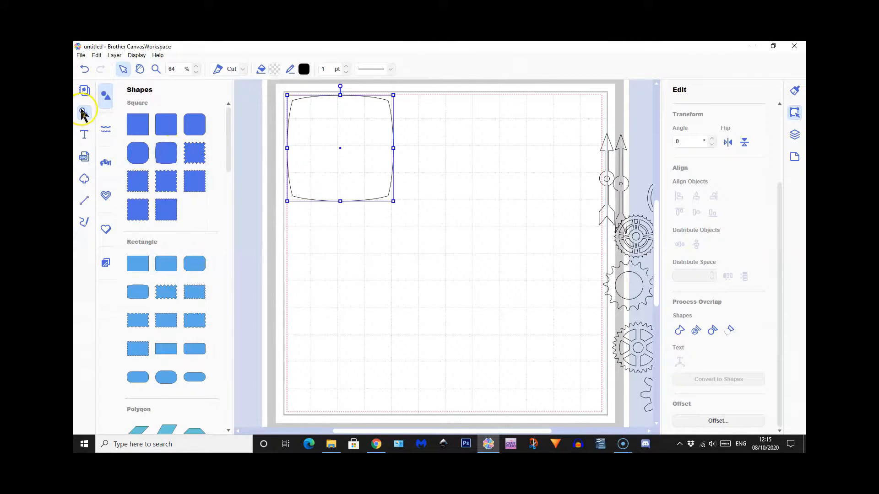
left_click(83, 111)
left_click(186, 191)
mouse_move(225, 155)
left_mouse_down()
mouse_move(304, 199)
mouse_move(338, 203)
mouse_move(349, 194)
left_mouse_up()
Draw a freehand open S-shaped curve with curled ends below the square as the hat brim
left_click(84, 223)
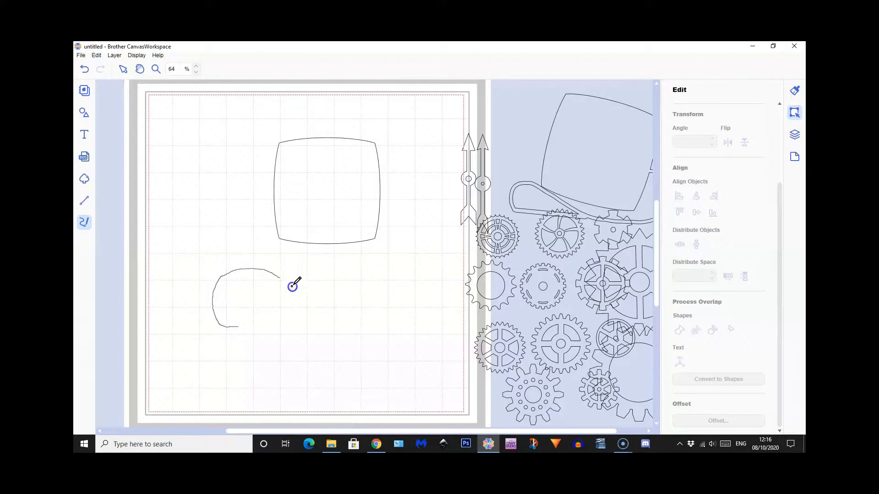
mouse_move(330, 313)
left_mouse_down()
mouse_move(382, 331)
mouse_move(416, 322)
mouse_move(428, 302)
left_mouse_up()
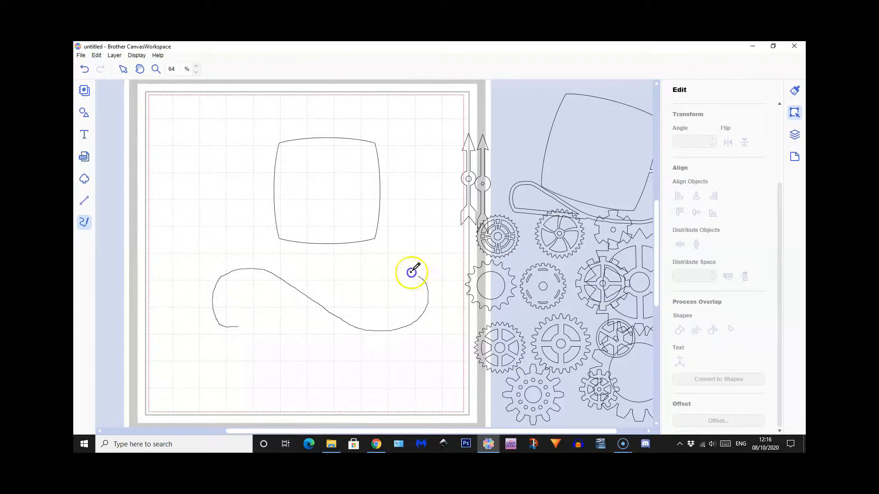
left_click_drag(387, 266, 388, 267)
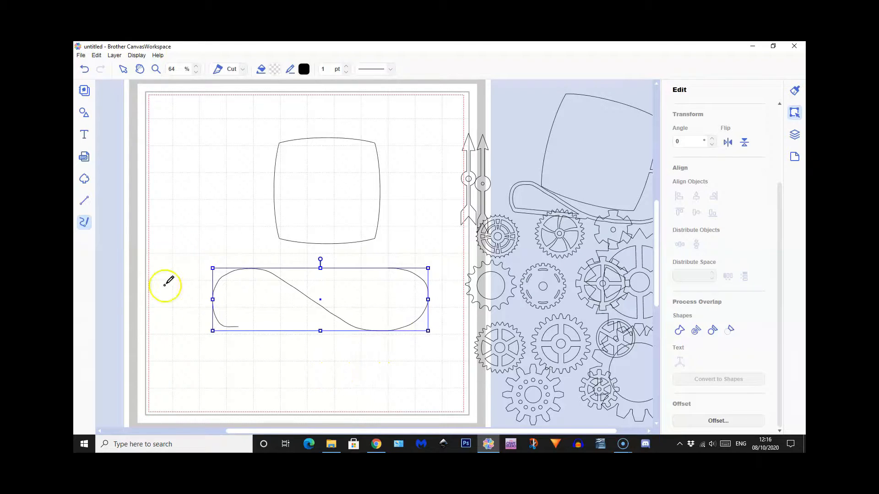
Create an outward offset of the brim curve with 0.12" spacing and round corners, deleting the original line
left_click(123, 71)
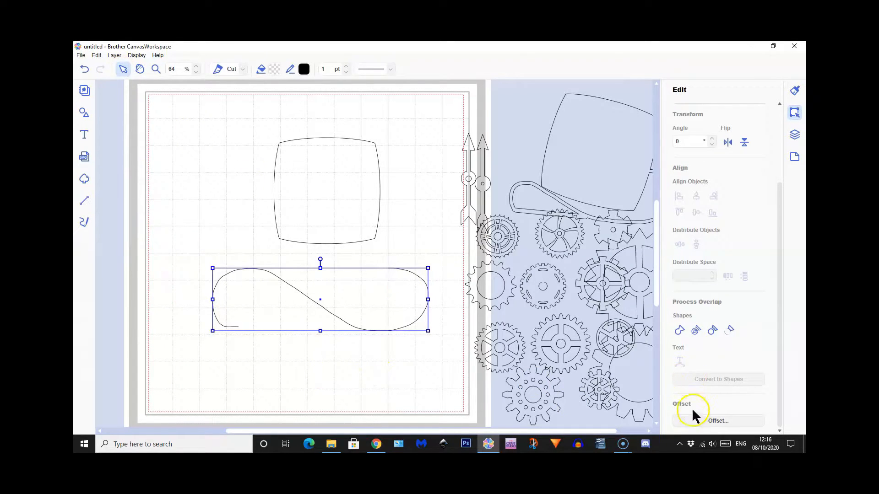
left_click(717, 421)
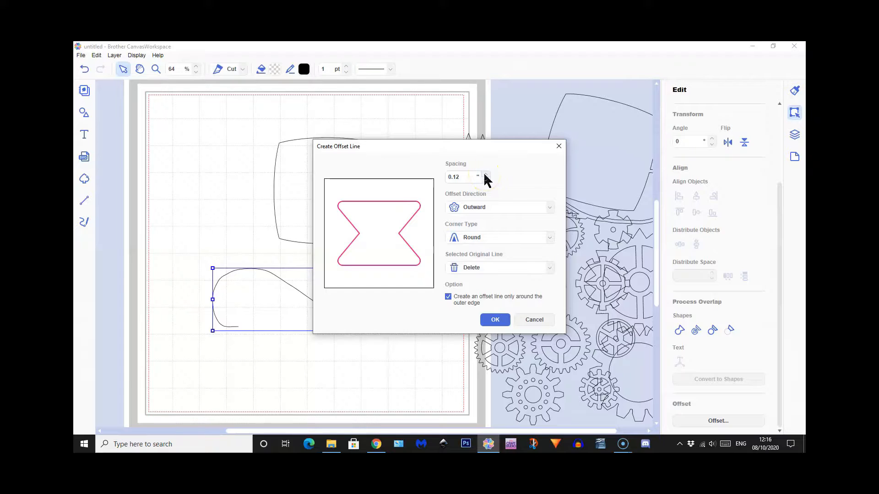
left_click(492, 321)
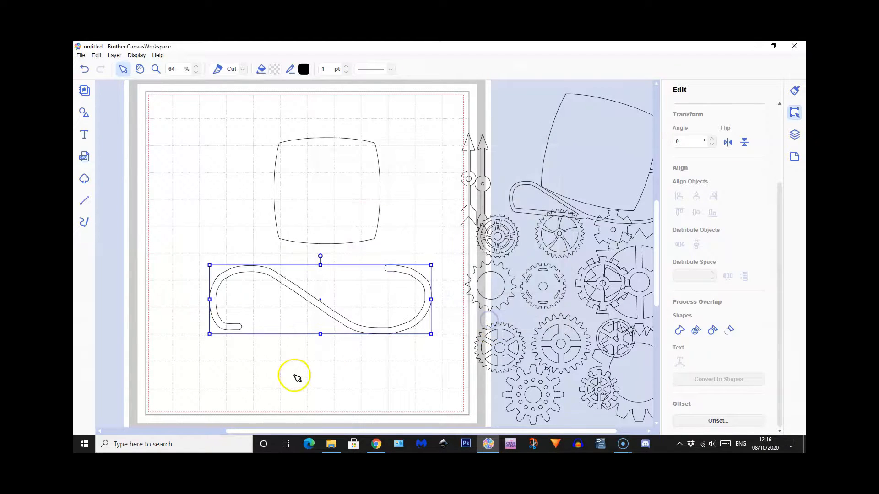
Move the square down to the brim and shrink the S-shaped brim until it is slightly wider than the square
left_click(312, 208)
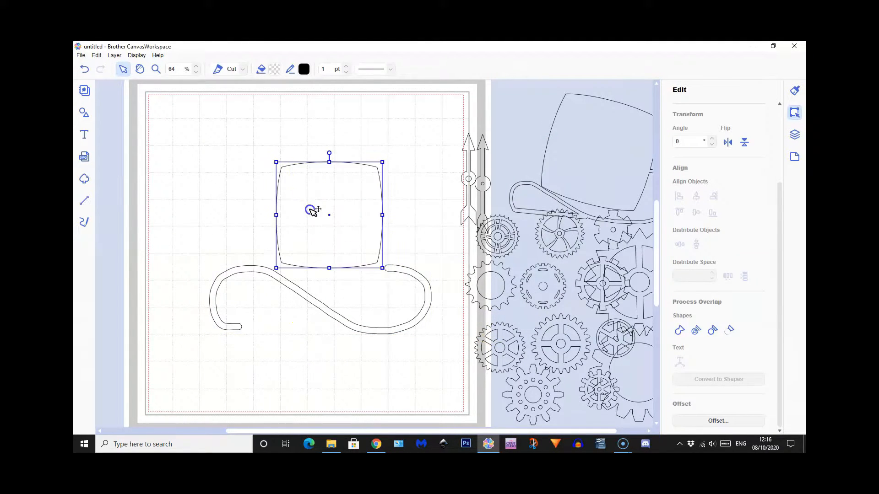
left_click(426, 281)
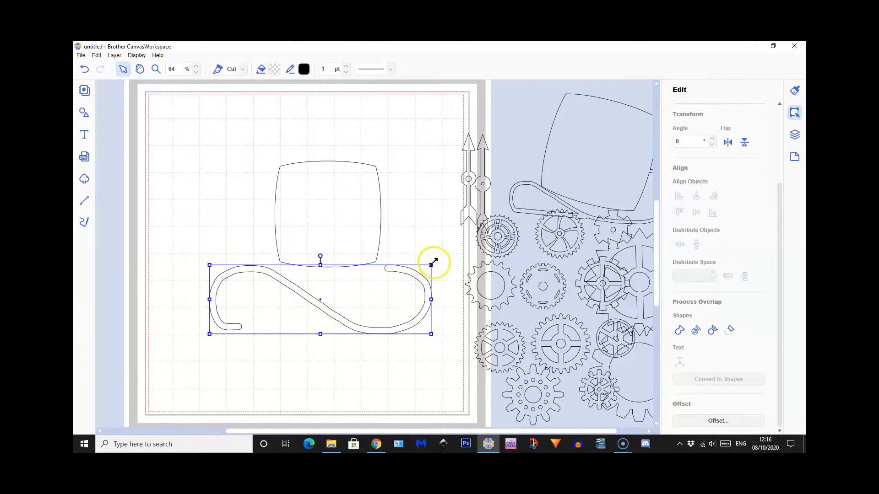
left_click_drag(432, 263, 338, 316)
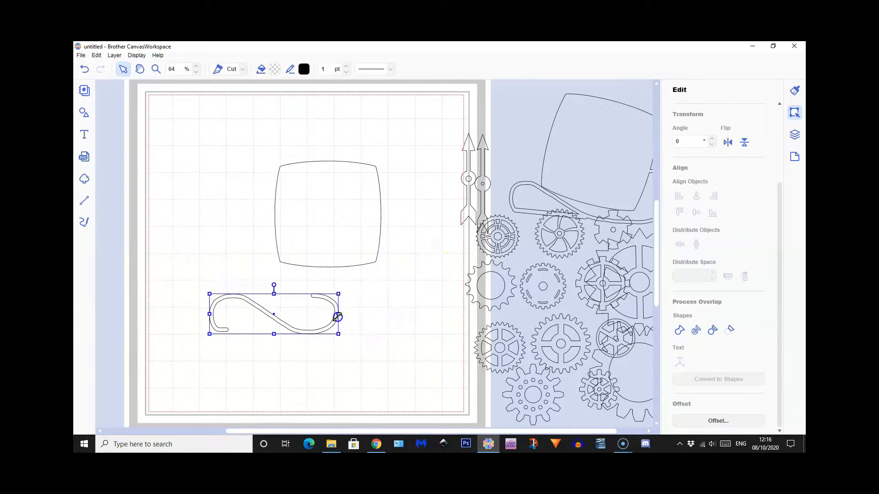
Tilt the square 12° clockwise, shrink it and seat it on the brim as the hat's crown
left_click_drag(345, 215, 289, 243)
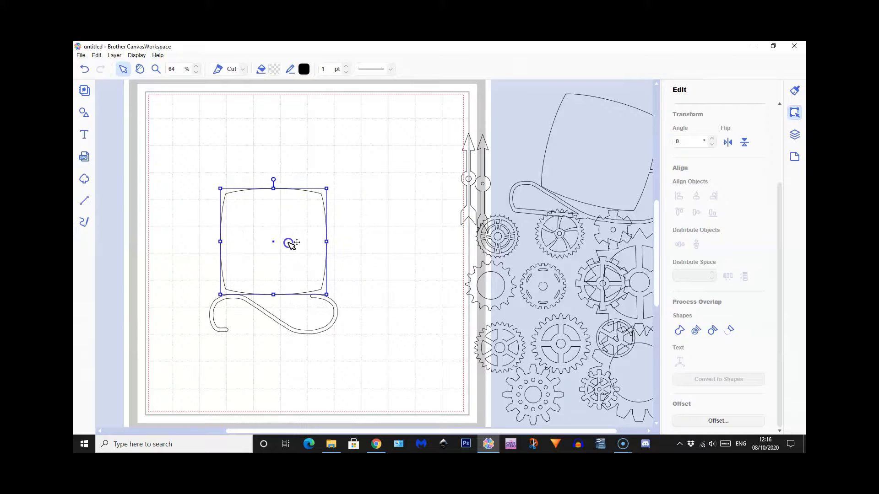
left_click_drag(274, 178, 287, 181)
left_click_drag(336, 200, 311, 218)
left_click_drag(259, 229, 281, 249)
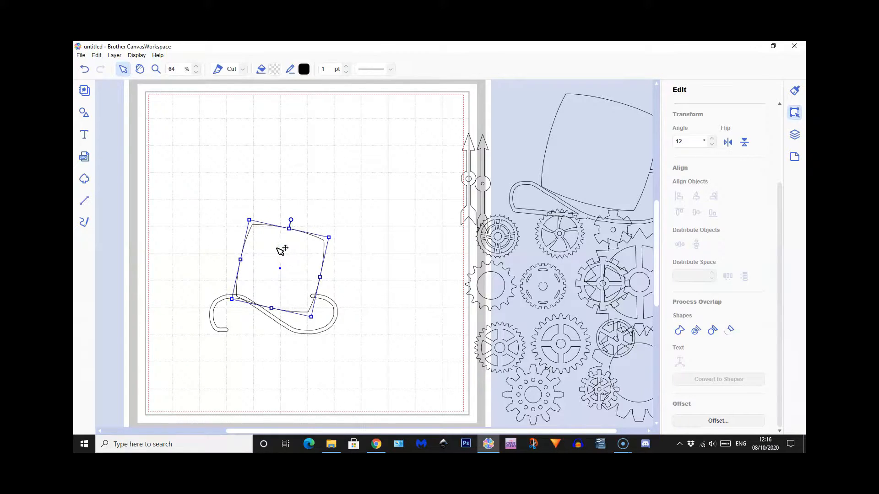
Weld the tilted crown and the S-shaped brim into a single hat outline
left_click(260, 379)
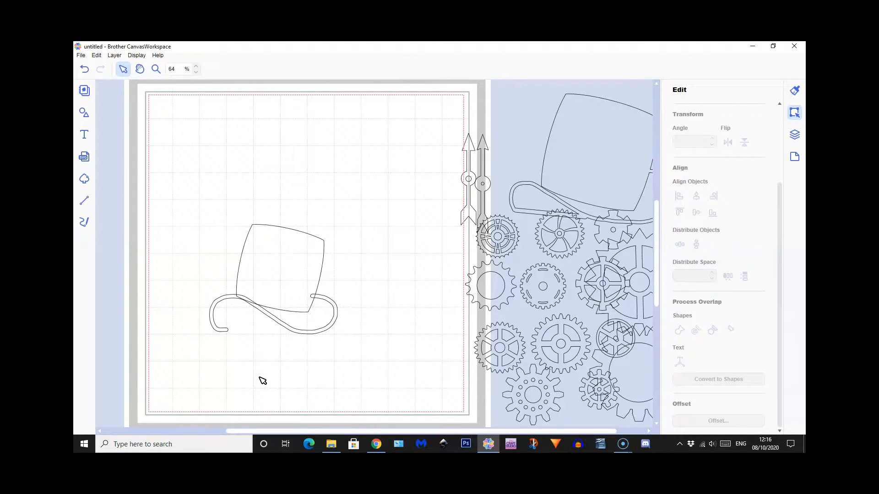
left_click_drag(206, 215, 343, 348)
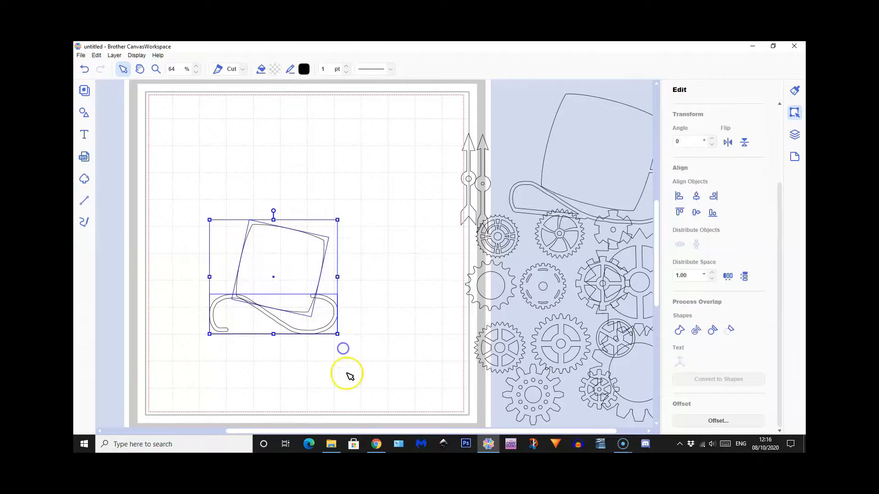
left_click(679, 330)
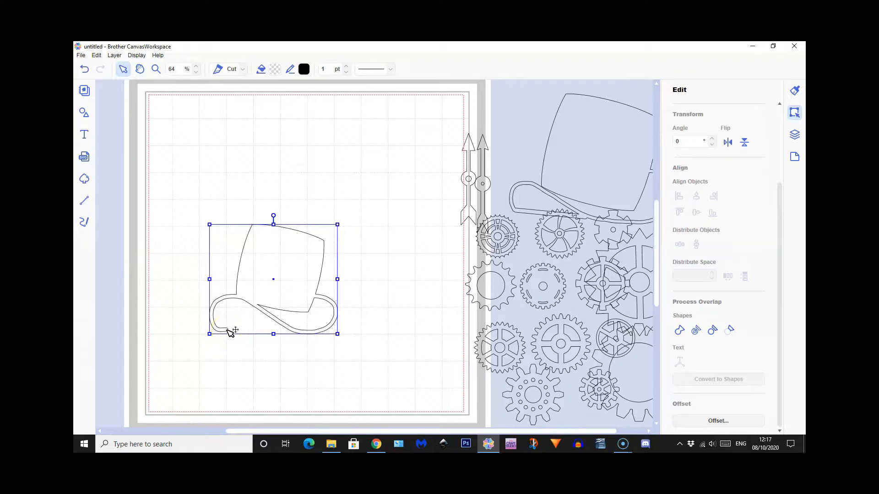
left_click_drag(231, 331, 233, 331)
left_click(85, 202)
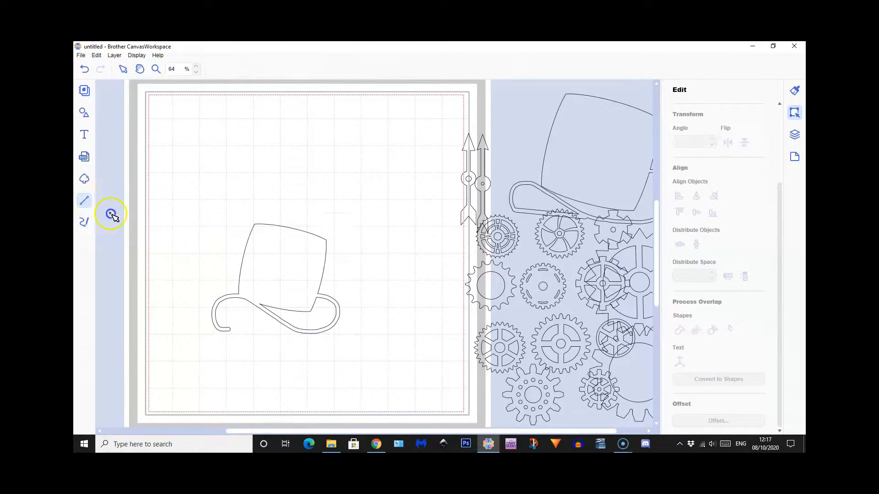
left_click(231, 331)
left_click(261, 355)
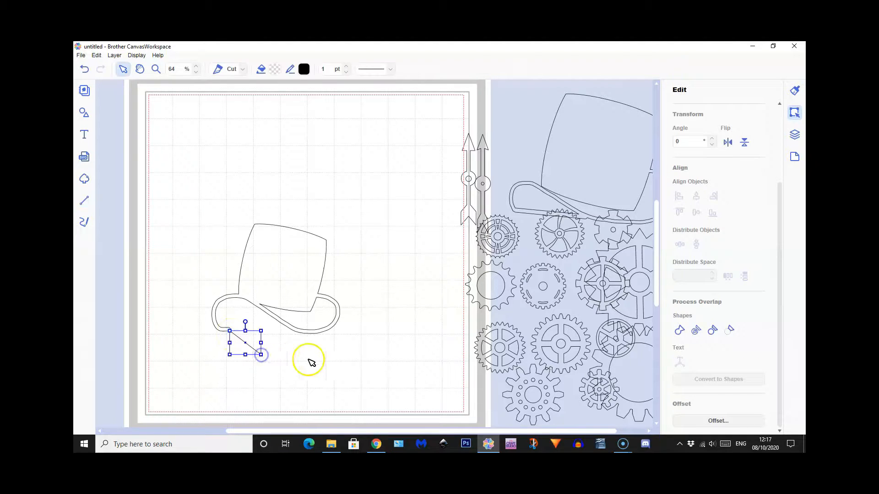
key("ctrl+z")
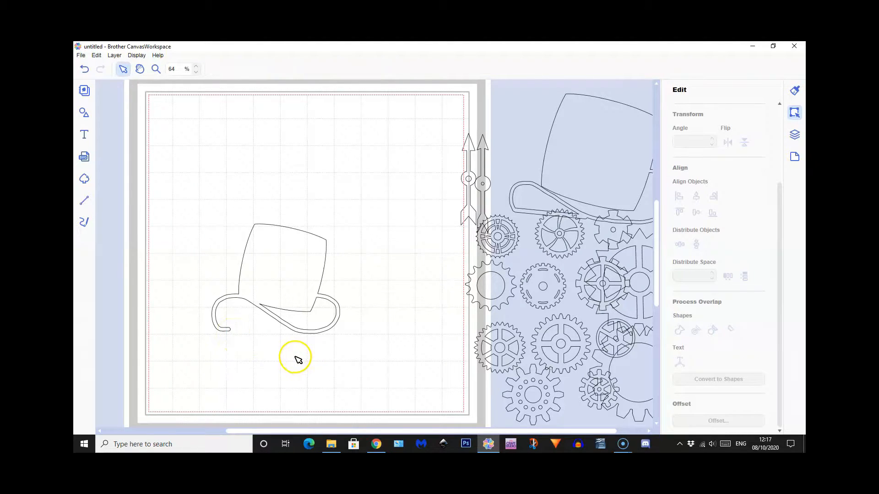
Draw a freehand curve from the brim's open curled end to its middle and offset it outward 0.12" with round corners, deleting the original line
left_click(84, 222)
left_click_drag(224, 333, 225, 328)
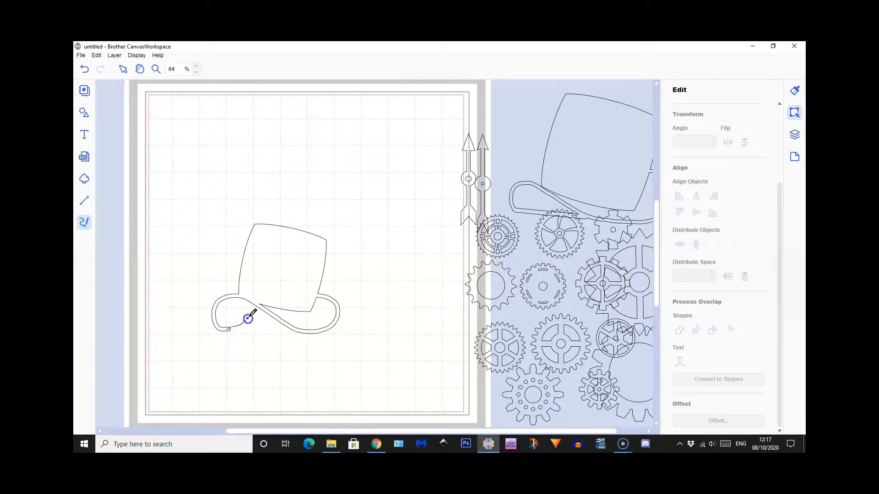
left_click(266, 313)
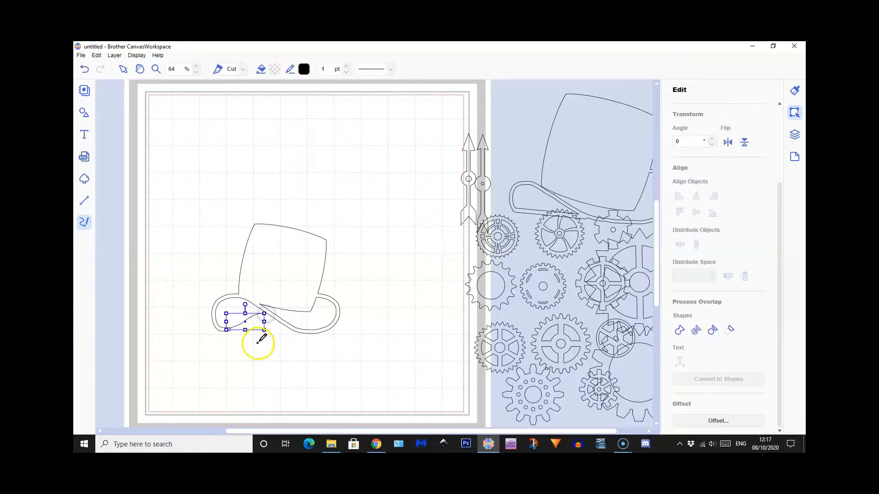
left_click(711, 421)
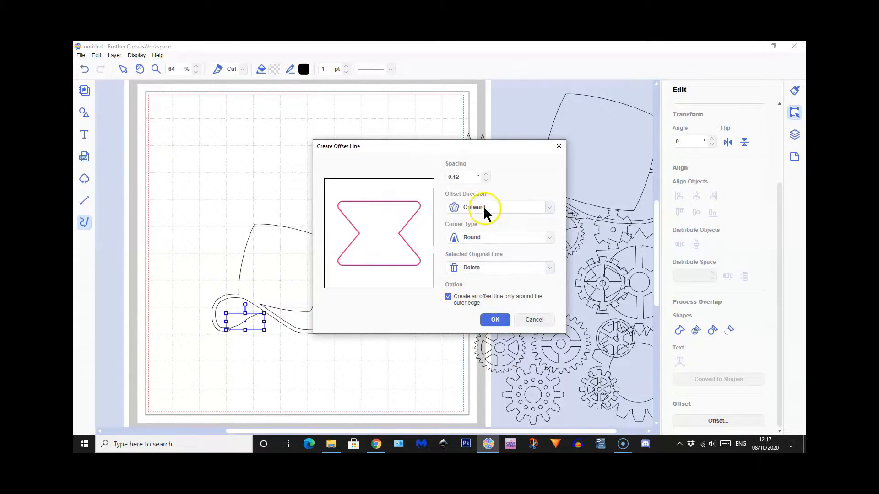
left_click(496, 318)
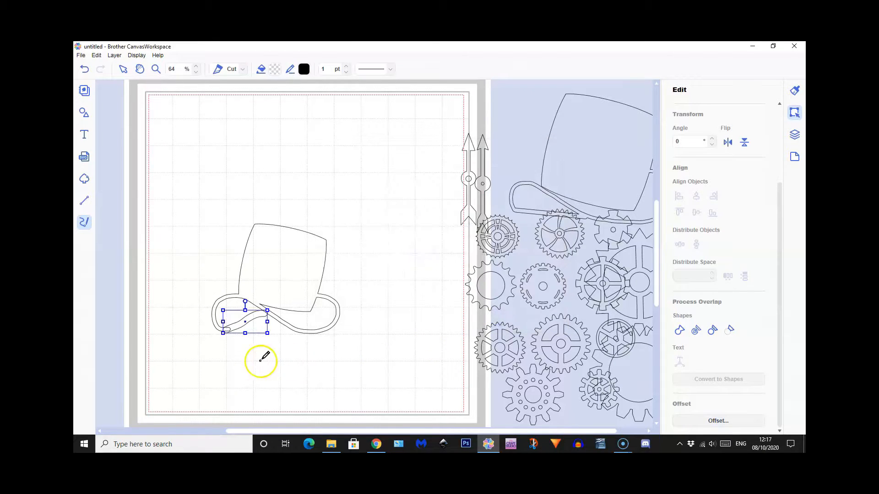
Fit the offset strip so its end overlaps the middle of the brim, and weld it to the hat
left_click(124, 69)
mouse_move(245, 334)
left_mouse_down()
mouse_move(261, 315)
mouse_move(275, 321)
mouse_move(249, 326)
left_mouse_up()
left_click(253, 359)
left_click(276, 373)
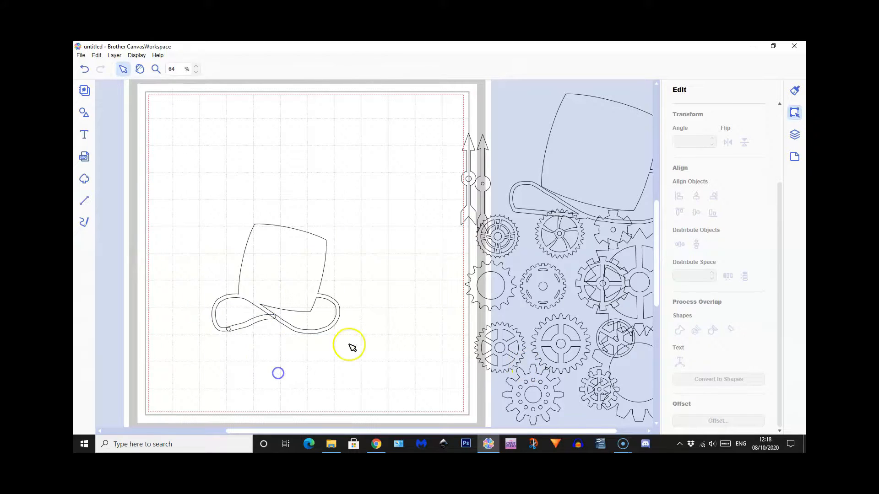
left_click_drag(225, 268, 278, 341)
left_click(679, 329)
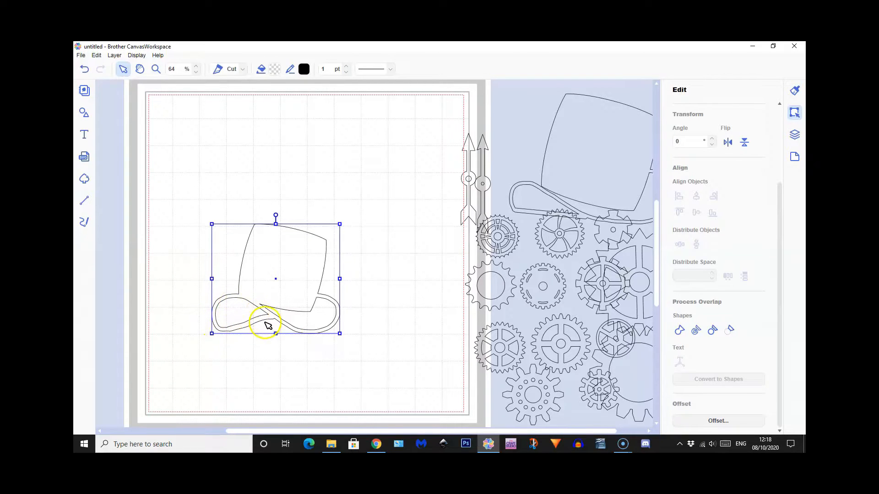
Open the welded hat's path for node editing with its control points hidden
left_click(247, 317)
left_click(283, 281)
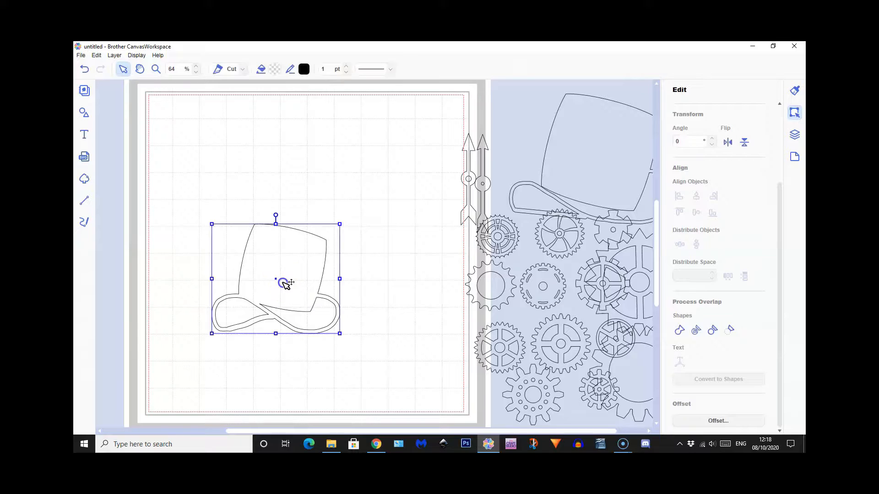
double_click(284, 283)
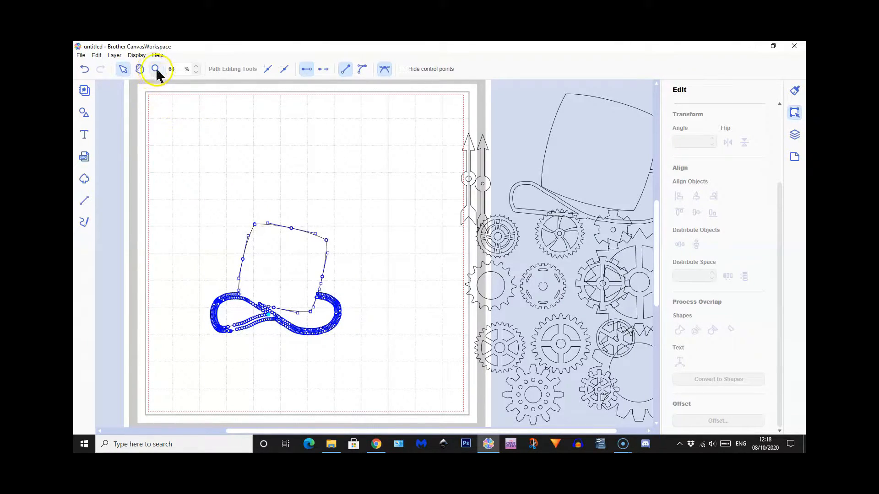
left_click(403, 69)
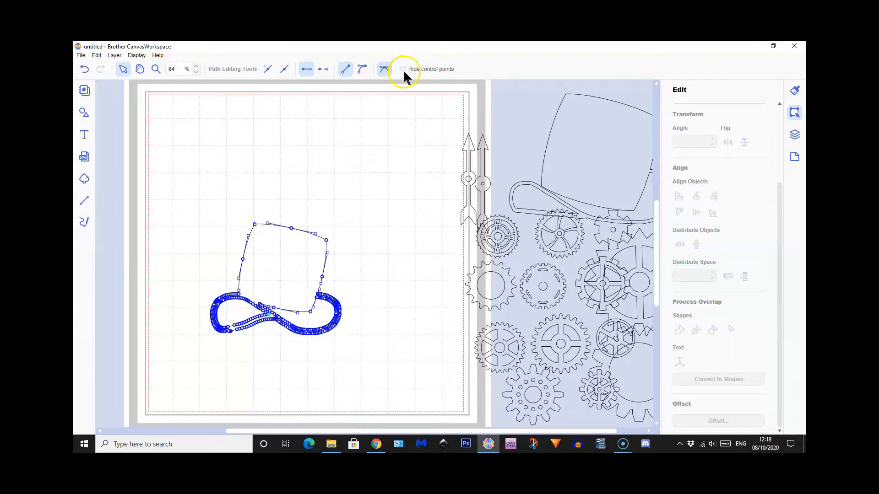
left_click(156, 69)
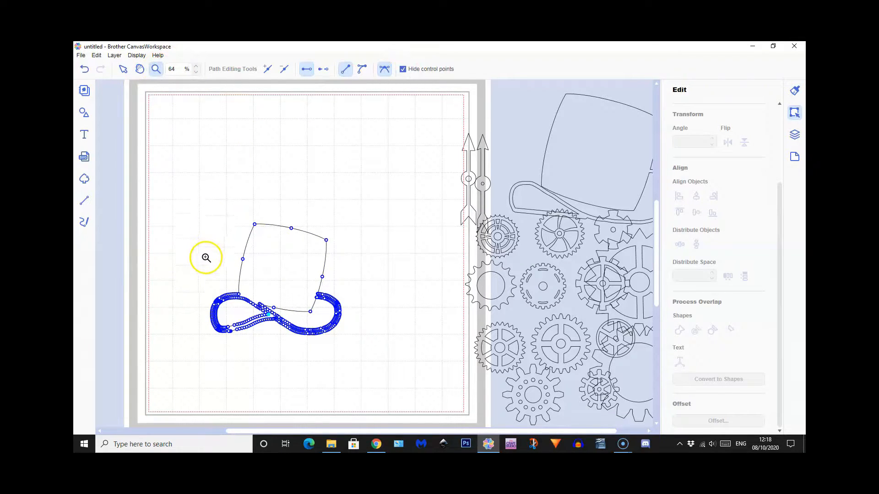
left_click_drag(212, 260, 312, 354)
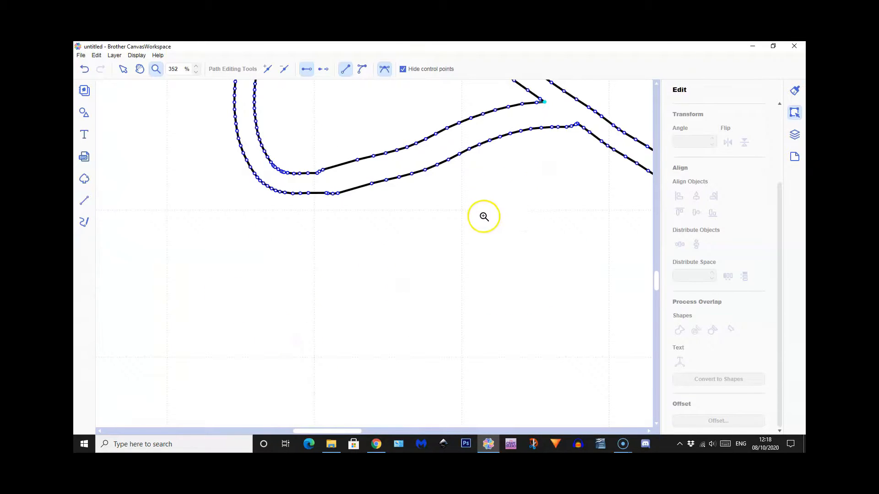
Open the path at the inner junction node and delete the strip's inner-edge nodes, thinning out the nodes on the outer edge
left_click(123, 69)
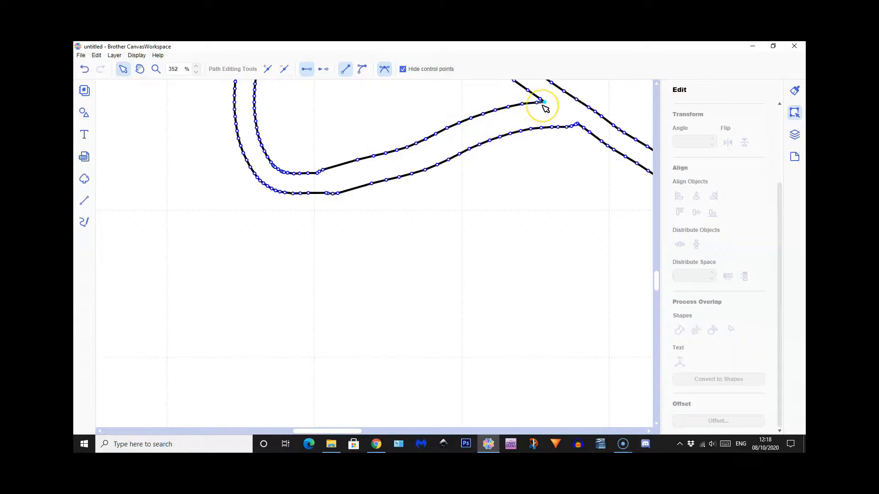
left_click(323, 70)
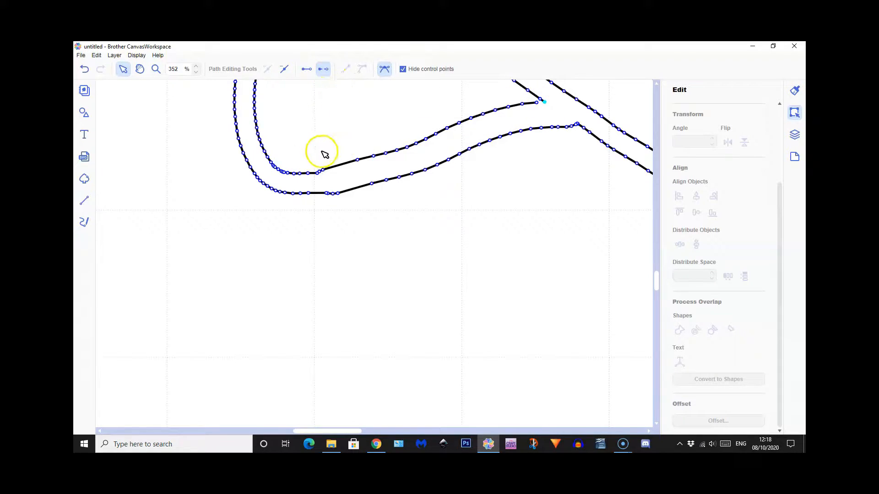
left_click_drag(314, 162, 539, 101)
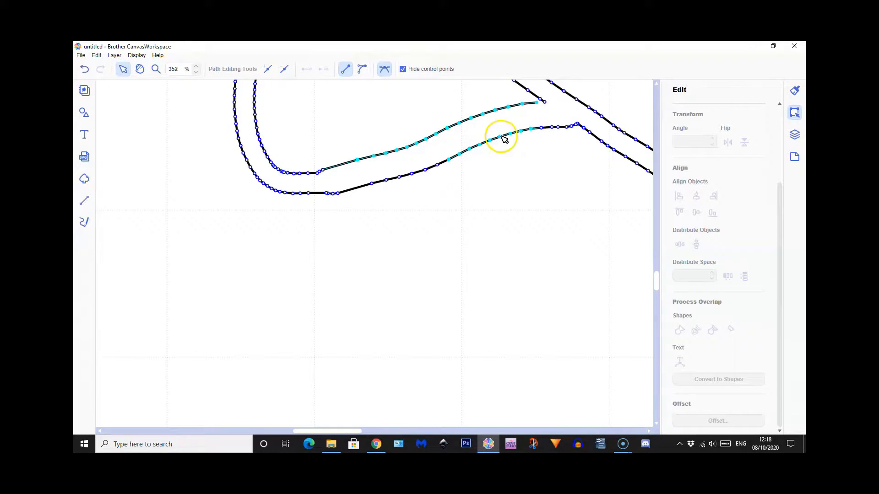
left_click(469, 149, "ctrl")
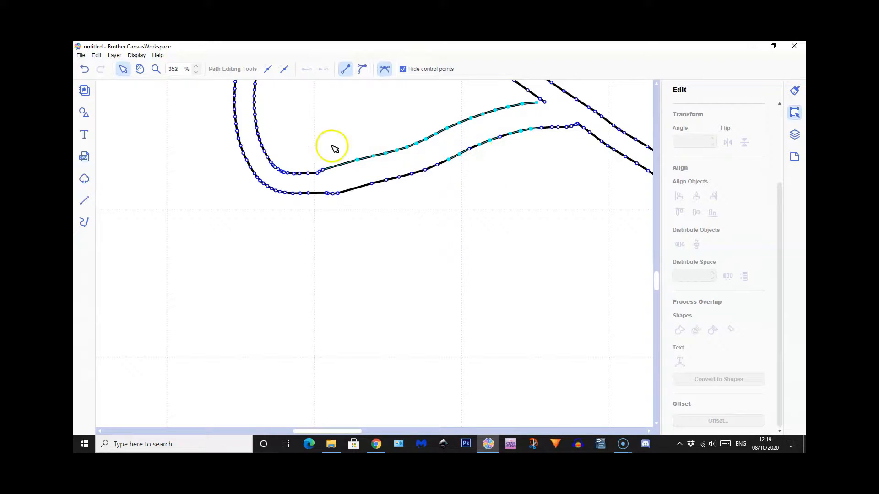
left_click(284, 70)
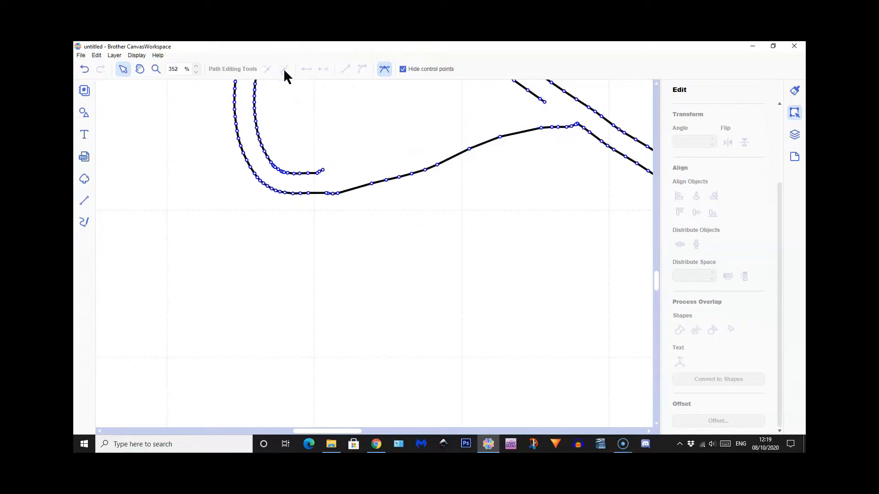
Delete the stray end nodes of the cut inner line and the doubled node on the brim's outer edge below it
left_click(321, 171)
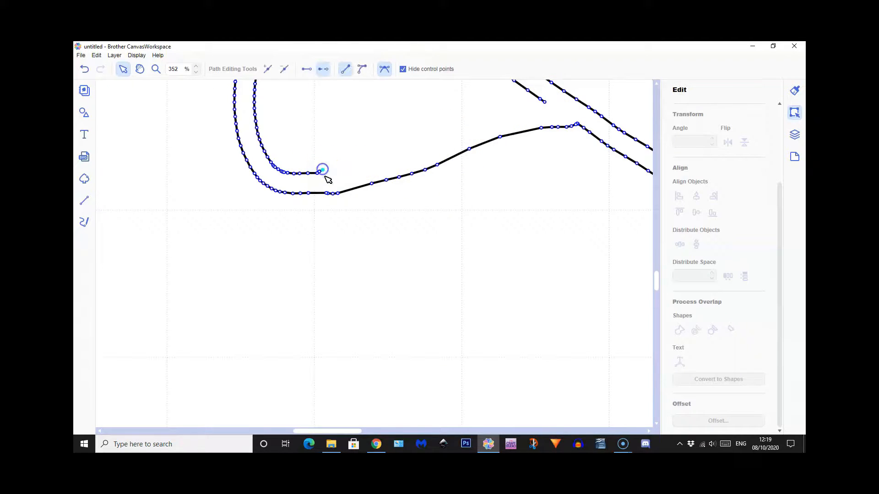
left_click(320, 172, "ctrl")
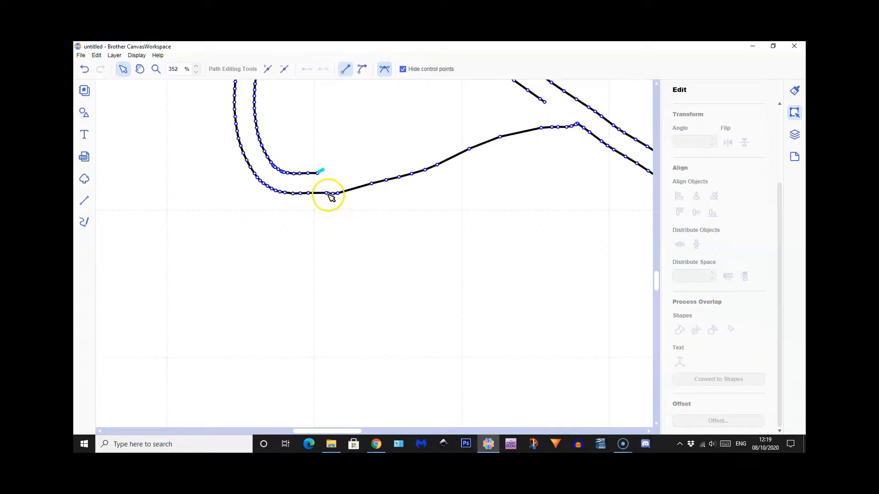
left_click(327, 194)
left_click(328, 193)
left_click(283, 71)
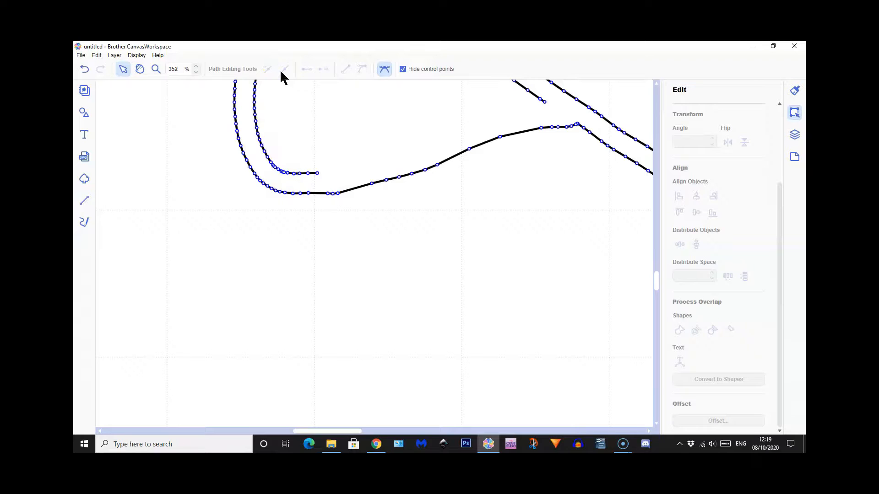
Delete the crowded nodes on the lower bend of the brim's inner curl and the extra node at the underside junction
left_click(282, 172)
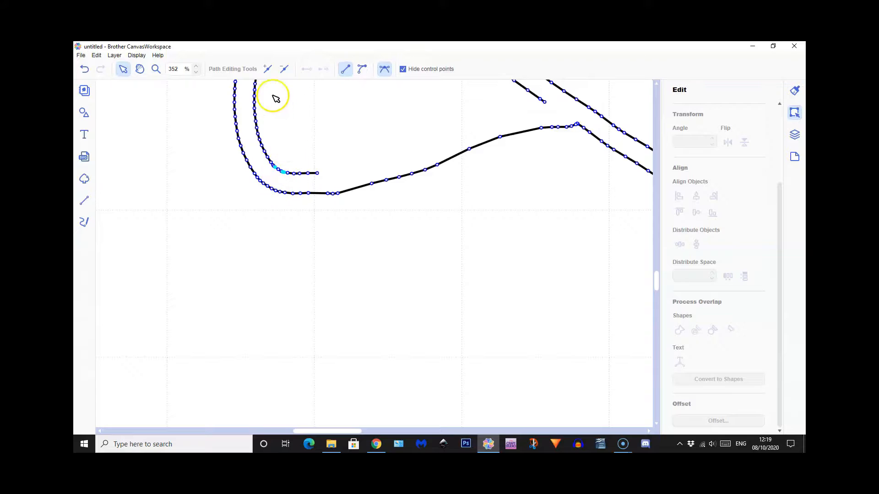
left_click(283, 70)
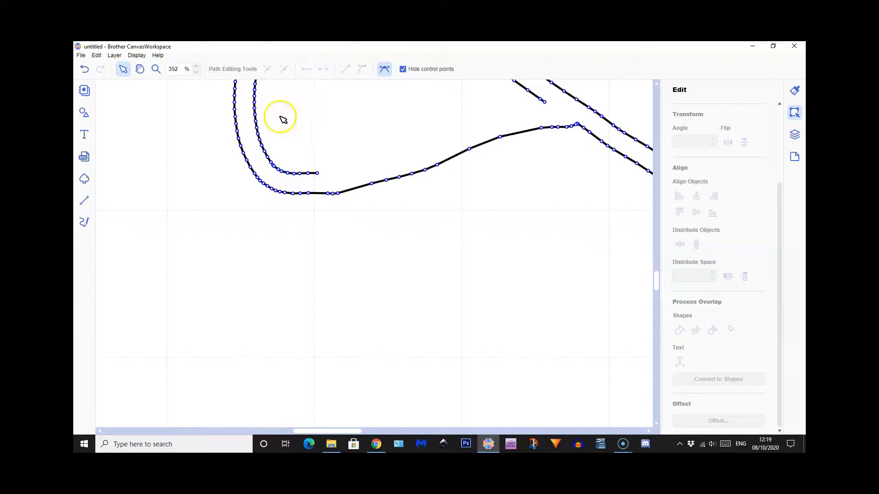
left_click(274, 165)
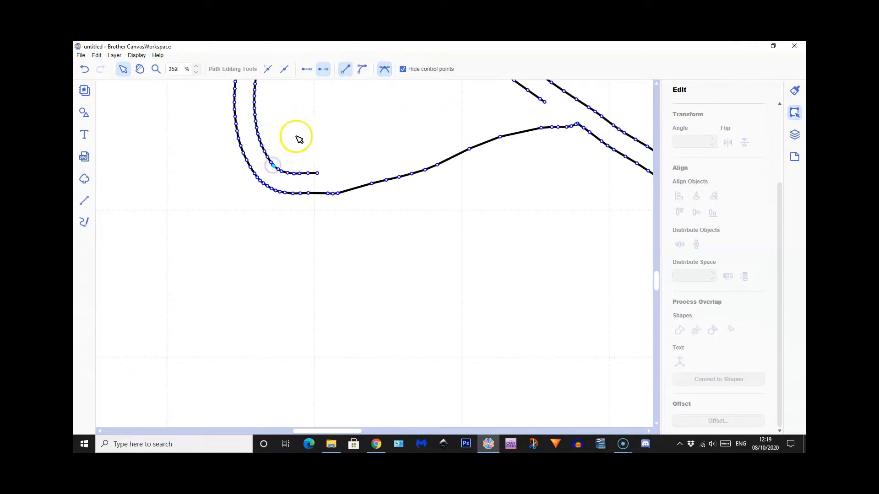
left_click(284, 69)
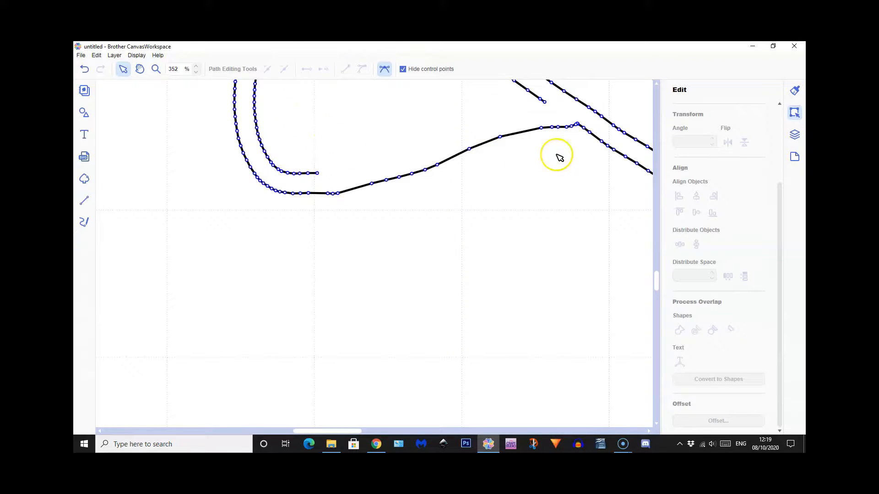
left_click(577, 125)
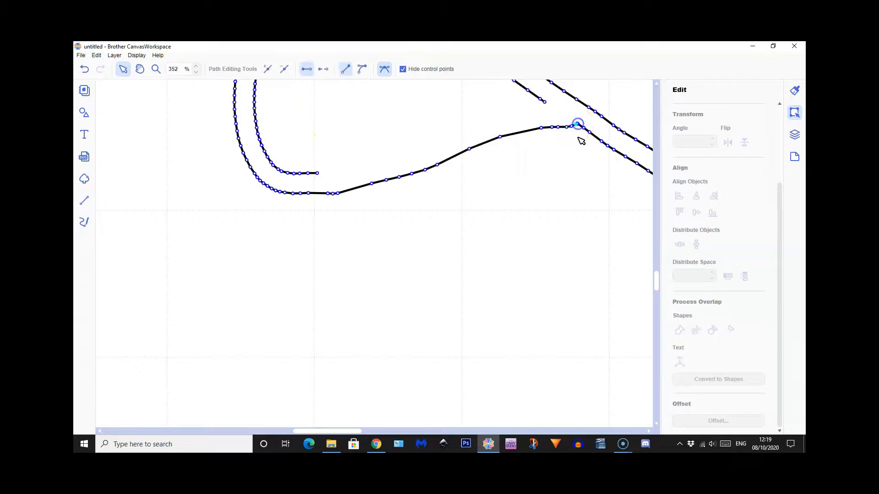
left_click(284, 70)
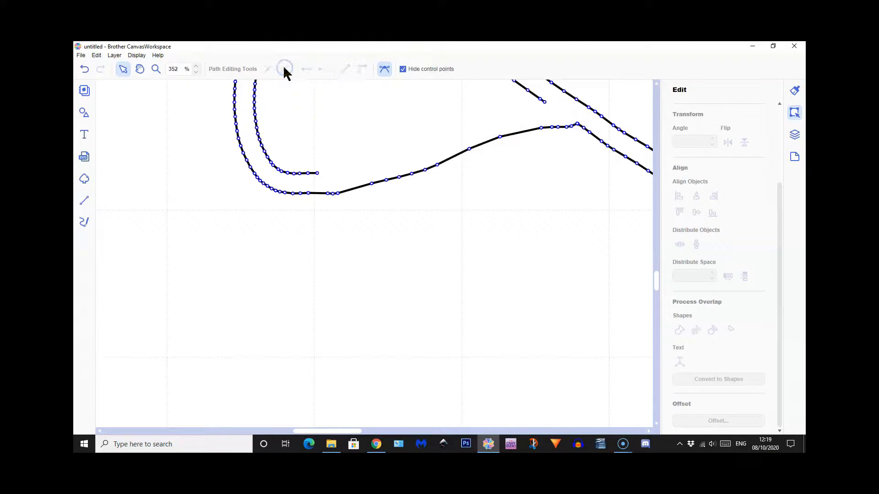
Delete the clustered nodes on the upper bend of the brim's inner curl to smooth it
scroll(494, 209, "up", 3)
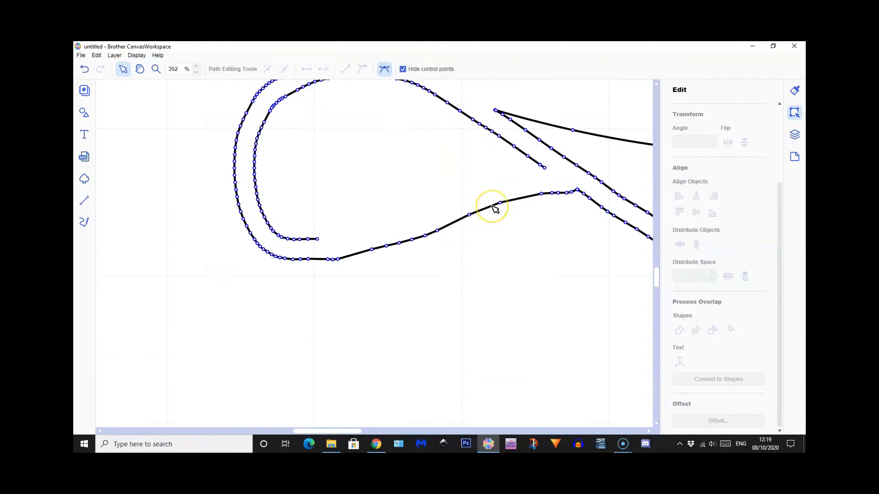
scroll(494, 209, "up", 1)
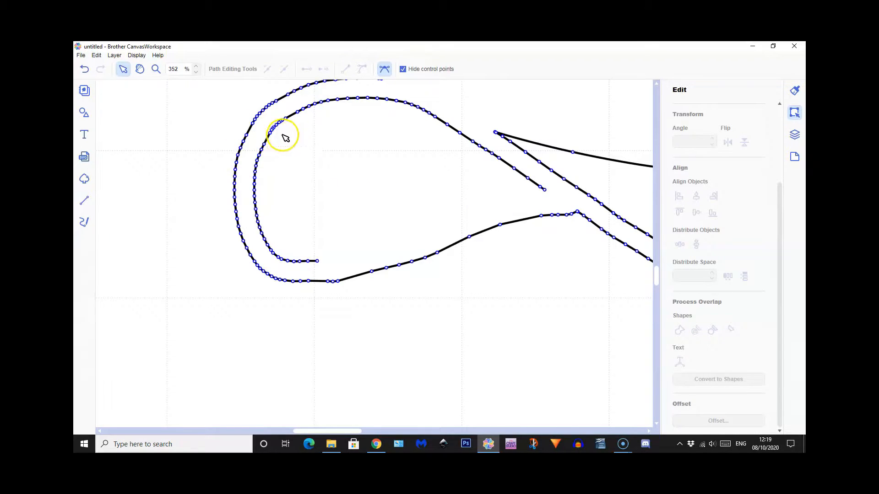
left_click(274, 129)
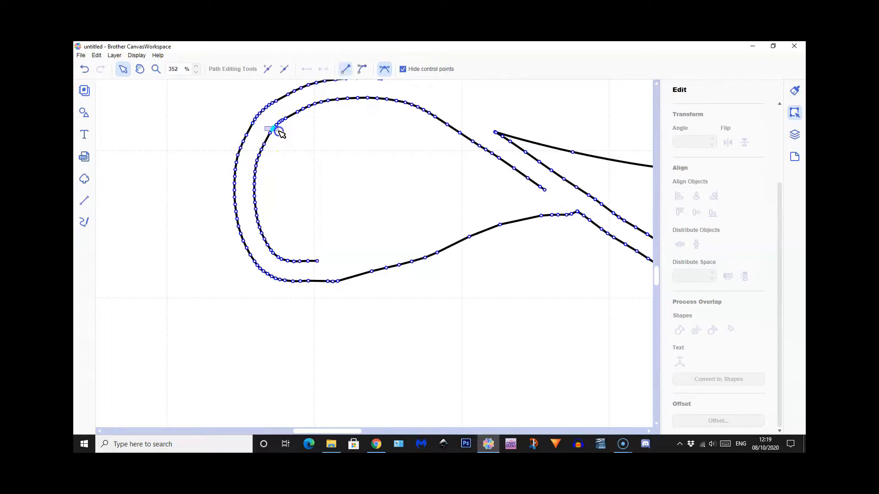
left_click(285, 69)
left_click(278, 122)
left_click(284, 122)
left_click(284, 69)
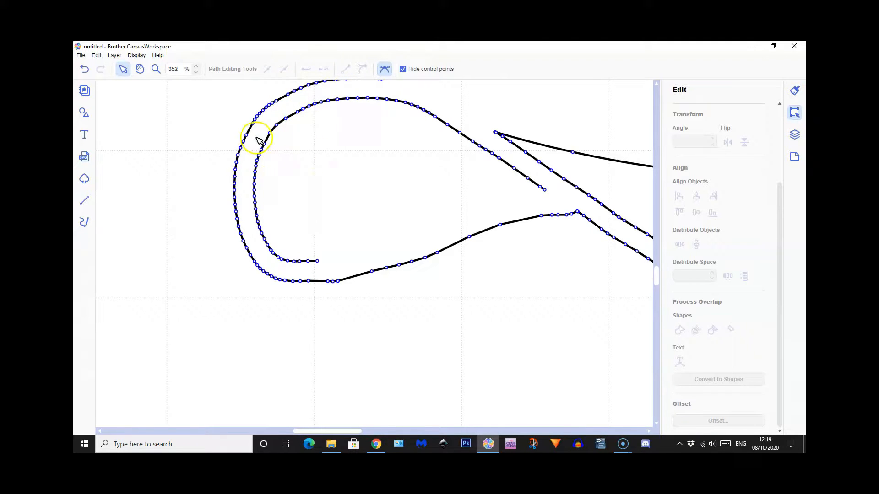
Delete the clustered nodes on the upper bend of the brim's outer curl to smooth it
left_click(259, 117)
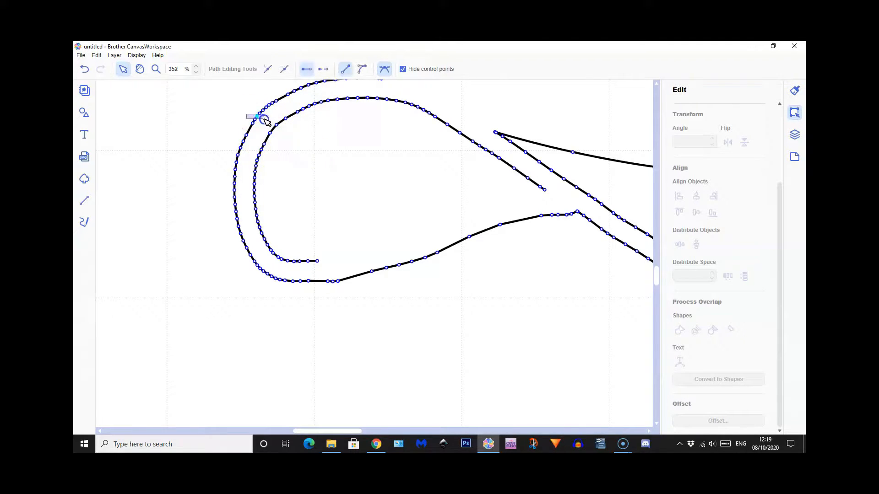
left_click(284, 69)
left_click(275, 108)
left_click(284, 70)
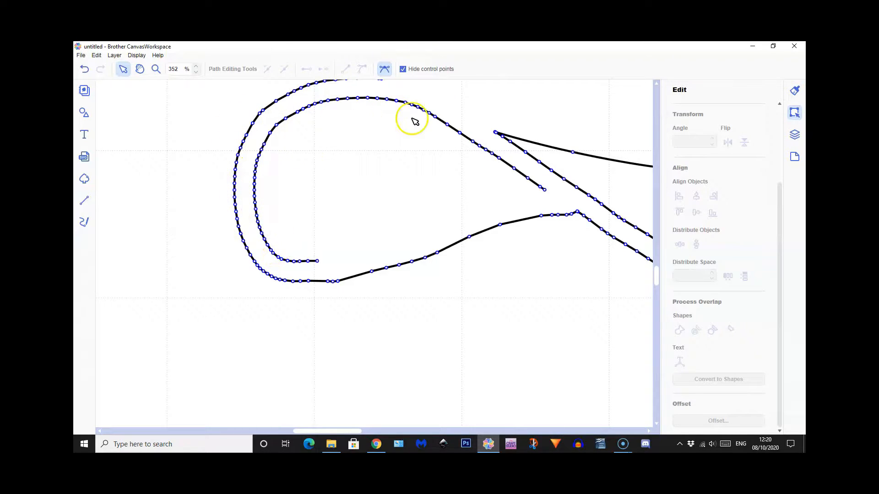
Delete the doubled node at the brim strip's pointed tip and the one where the crown's side meets the outer curl
left_click(496, 132)
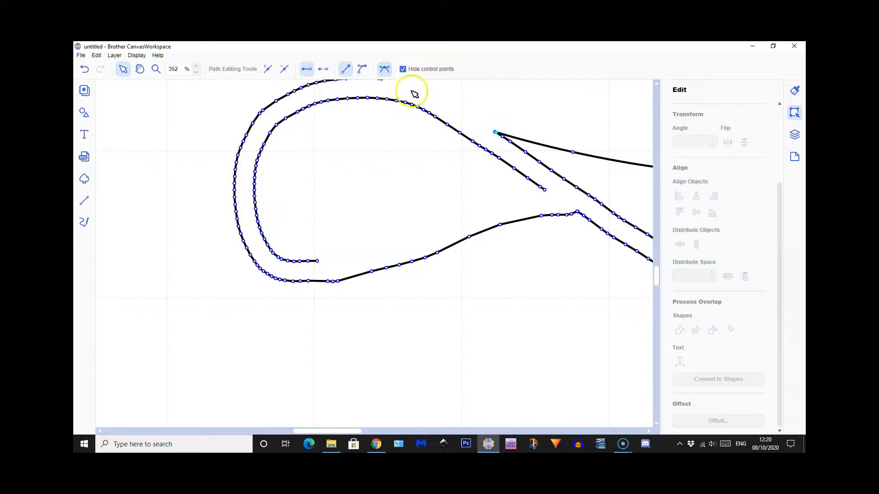
left_click(284, 69)
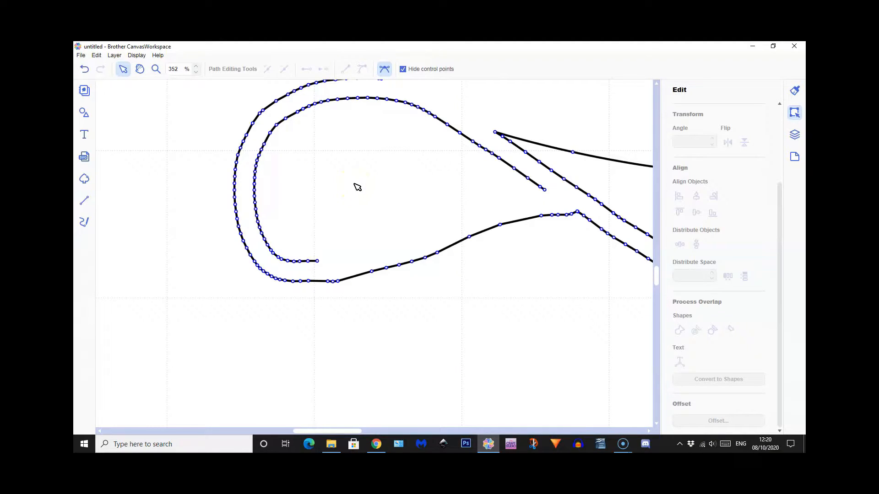
scroll(357, 187, "up", 4)
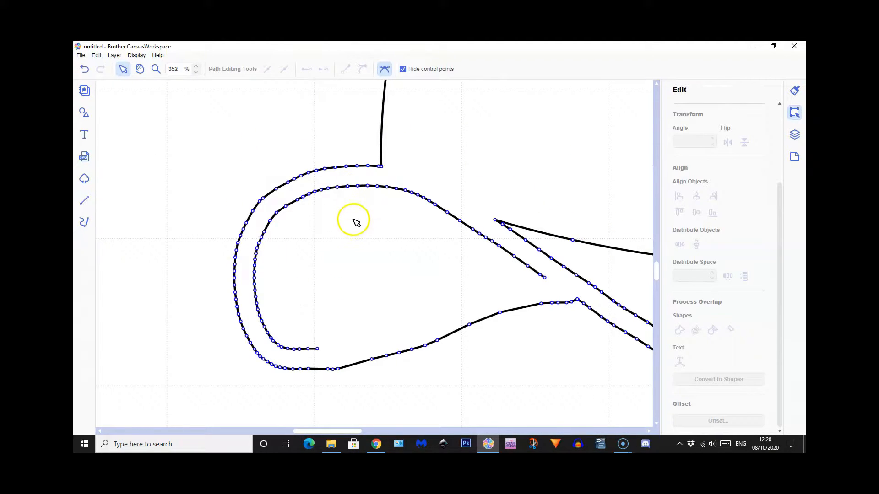
left_click(380, 167)
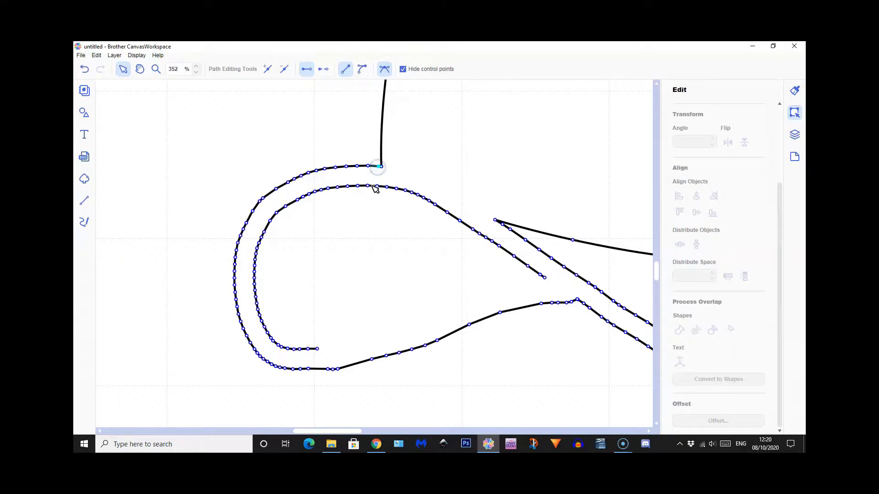
left_click(285, 70)
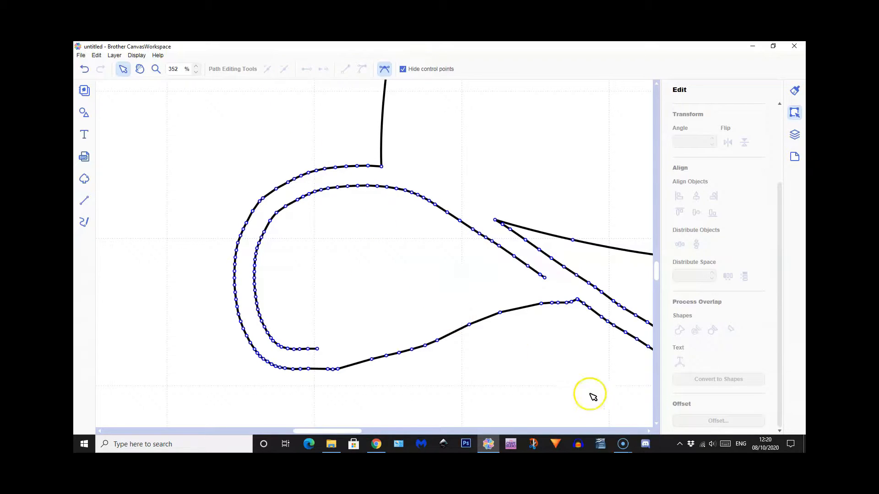
Finish editing the hat's nodes and fit the whole page in view
double_click(574, 361)
left_click(137, 55)
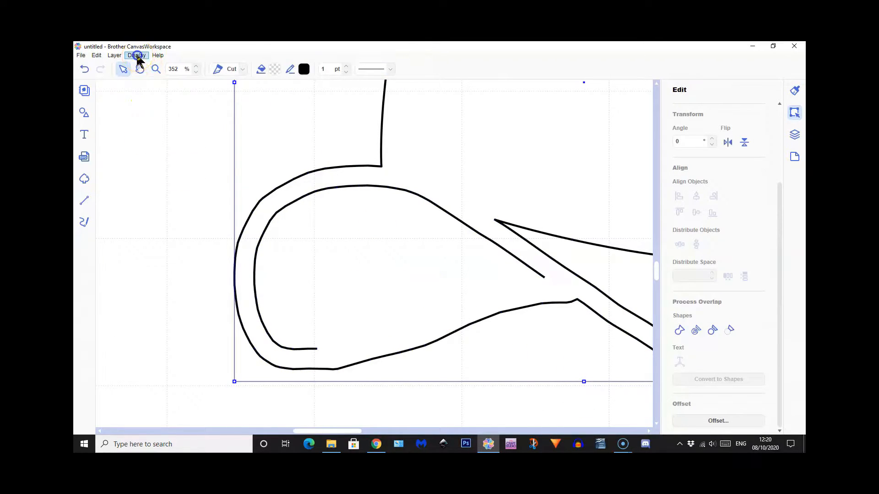
left_click(151, 85)
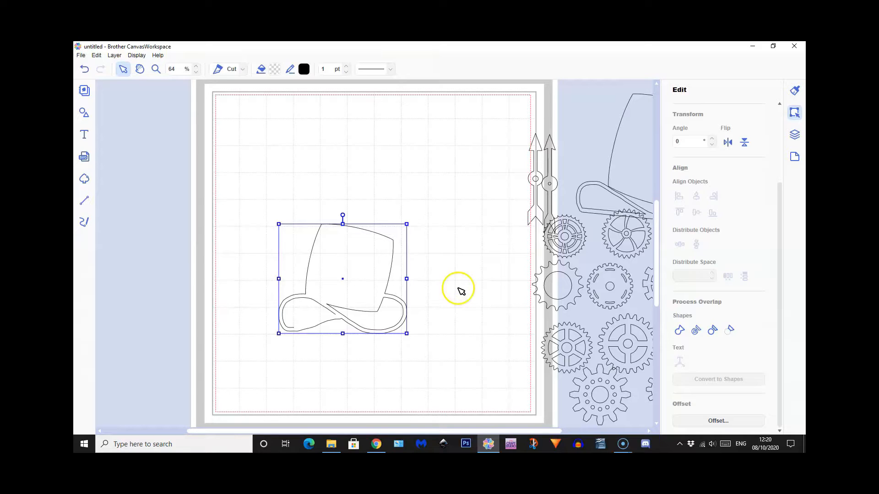
Place the curved-spoke gear and the six-spoke gear at reduced size side by side where the crown meets the brim strip
left_click_drag(625, 235, 333, 289)
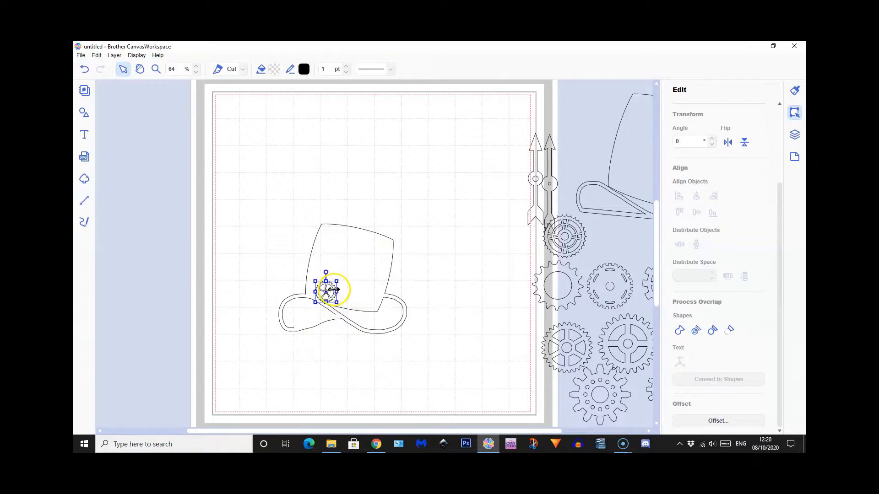
mouse_move(331, 294)
left_mouse_down()
mouse_move(327, 238)
mouse_move(322, 290)
left_mouse_up()
left_click_drag(586, 338, 345, 286)
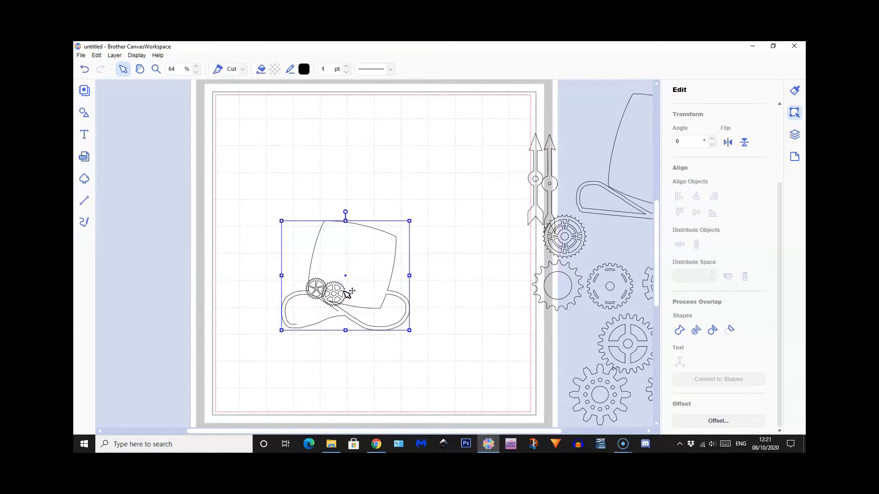
Send the hat outline behind the two gears
right_click(368, 258)
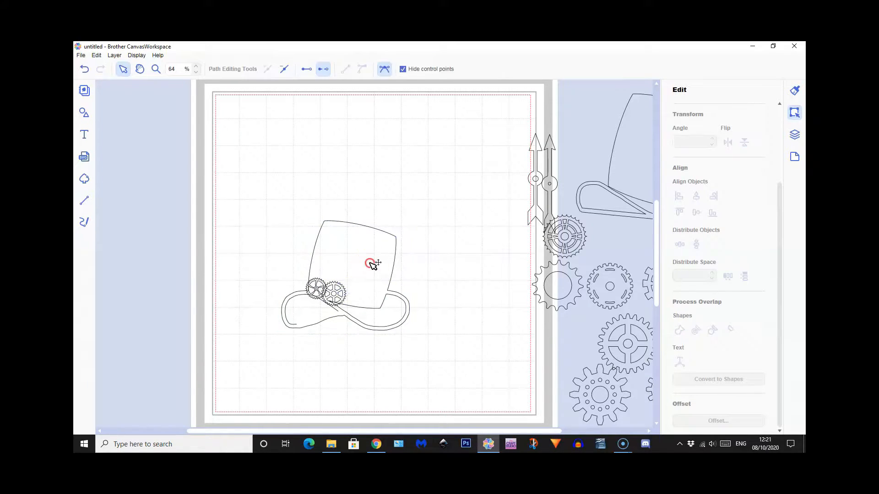
left_click(360, 257)
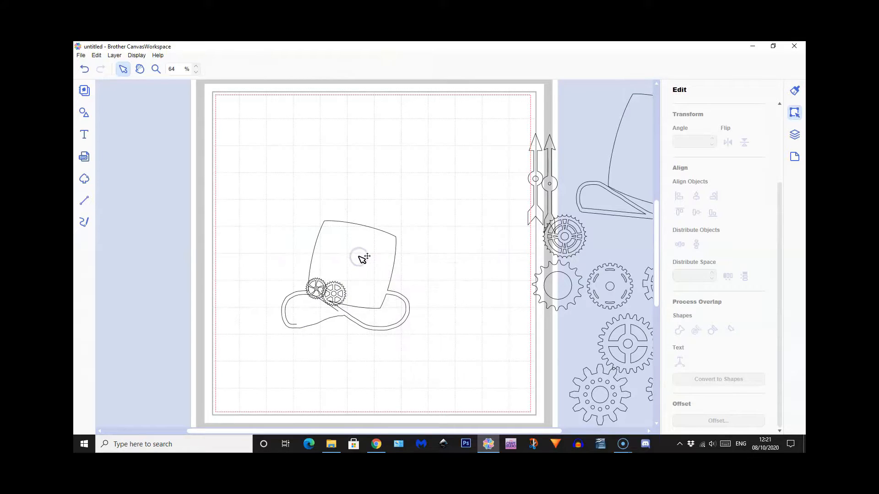
left_click(358, 255)
right_click(359, 257)
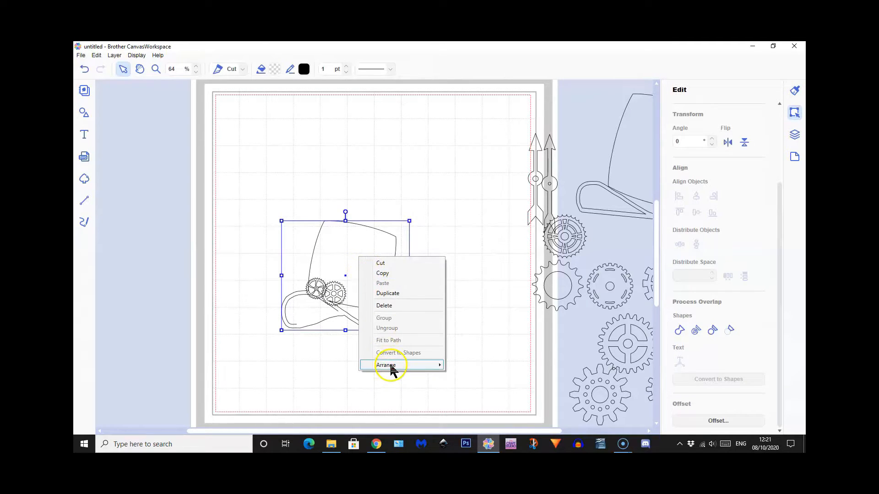
mouse_move(390, 368)
left_click(485, 397)
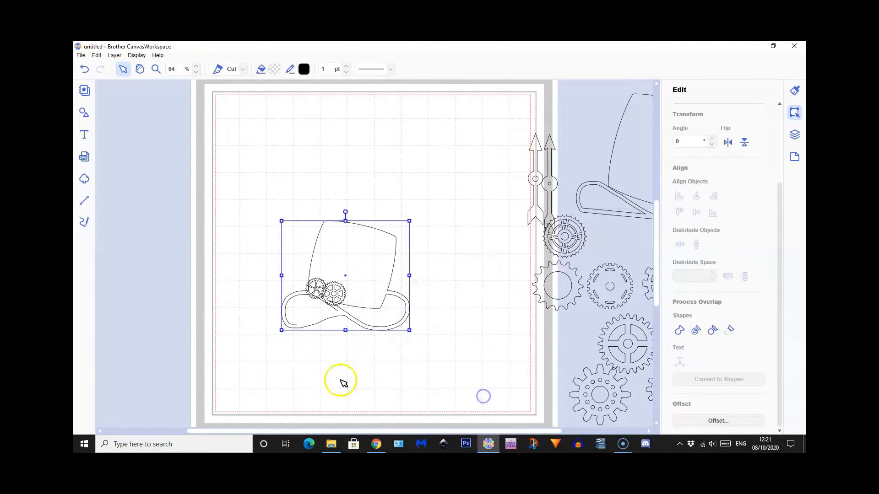
Nudge the six-spoke gear against its neighbour and place the gear with the ring of small holes above the pair at reduced size
left_click(339, 298)
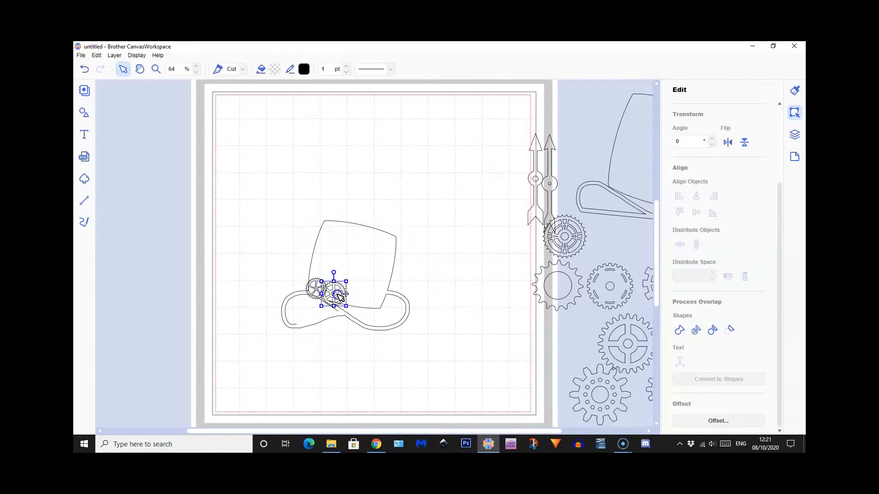
left_click_drag(340, 296, 339, 290)
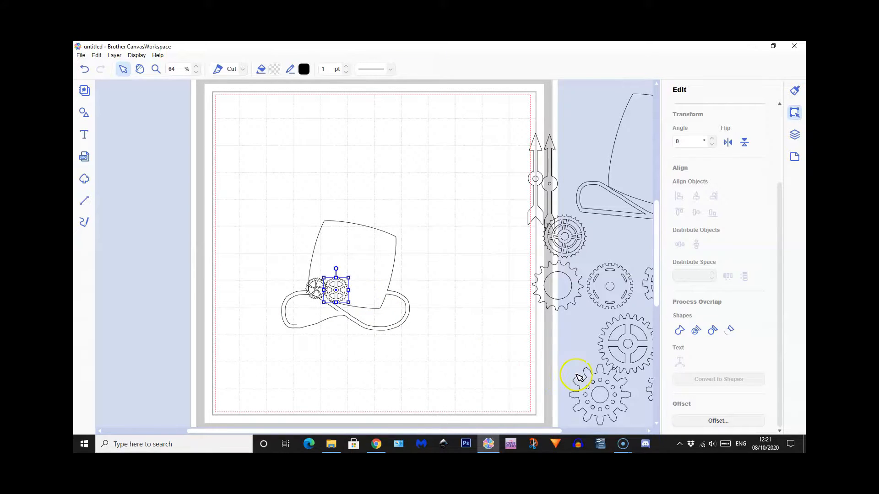
left_click_drag(599, 378, 330, 275)
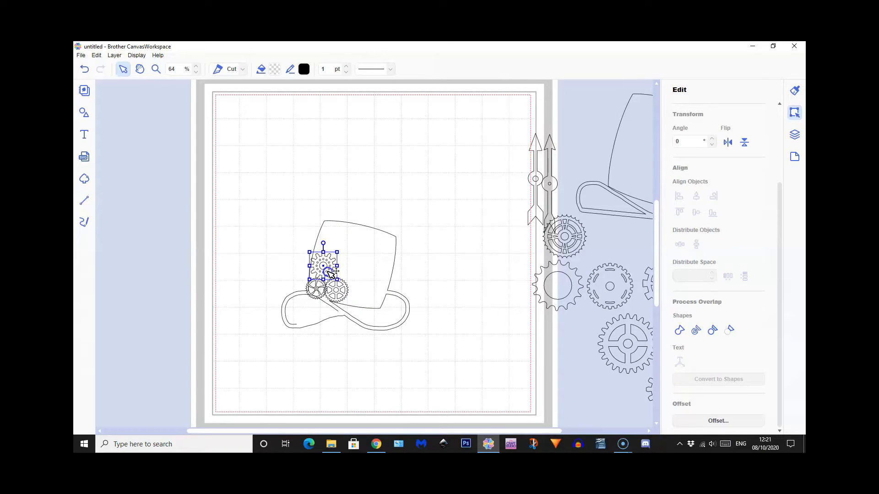
left_click(442, 268)
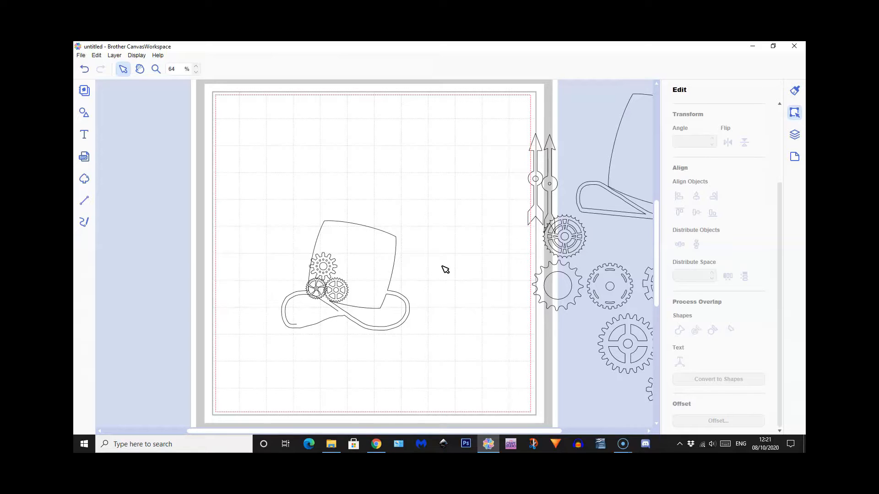
Open the hat's path at the middle node of the crown's bottom edge to remove the curved segment running to the corner
left_click(378, 305)
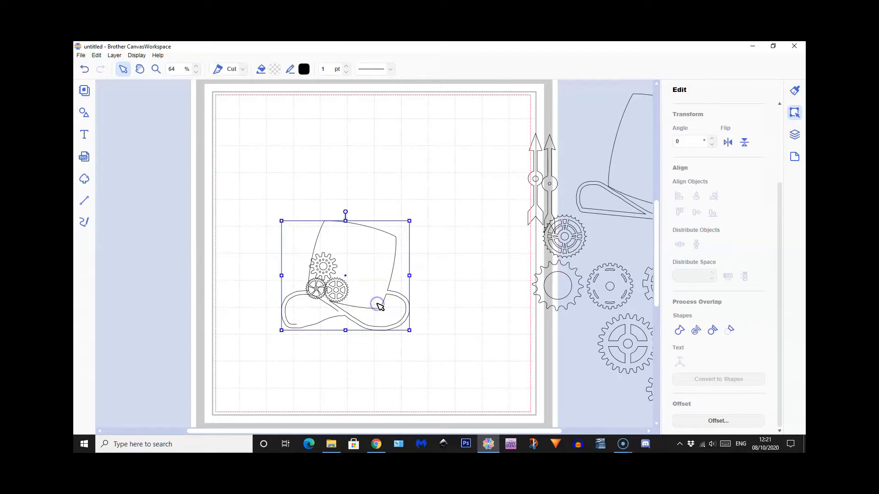
double_click(378, 305)
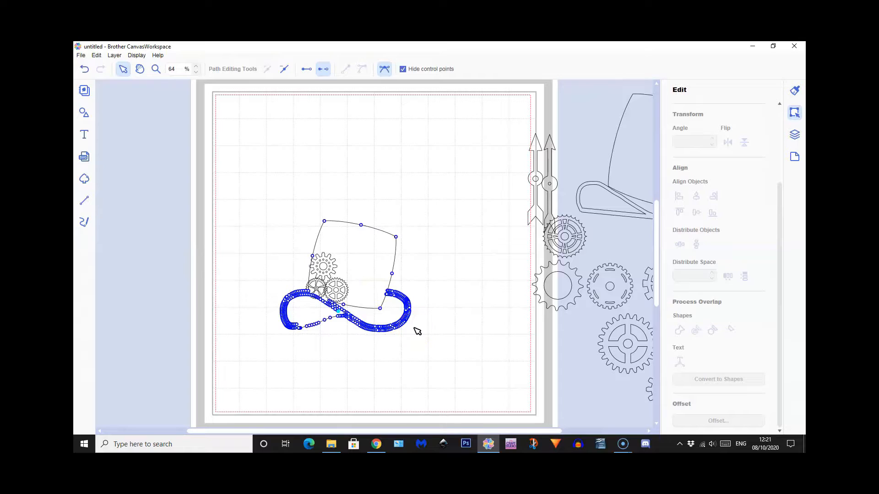
left_click(155, 69)
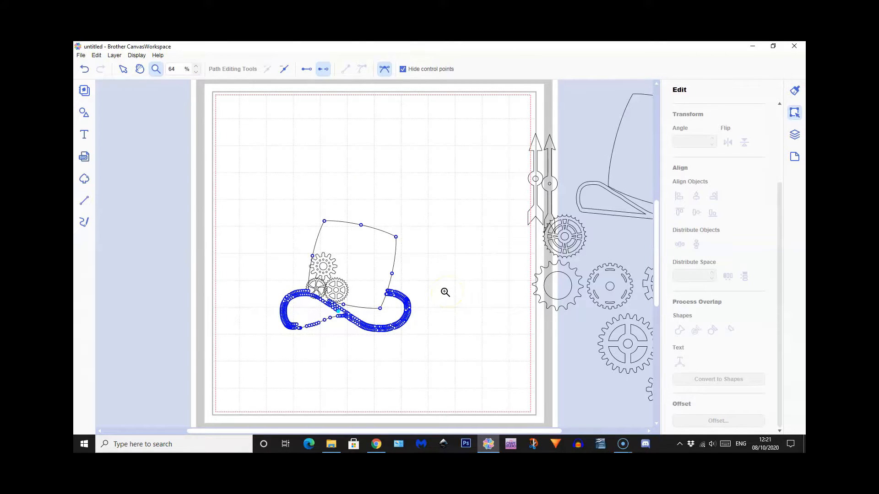
left_click_drag(342, 271, 413, 350)
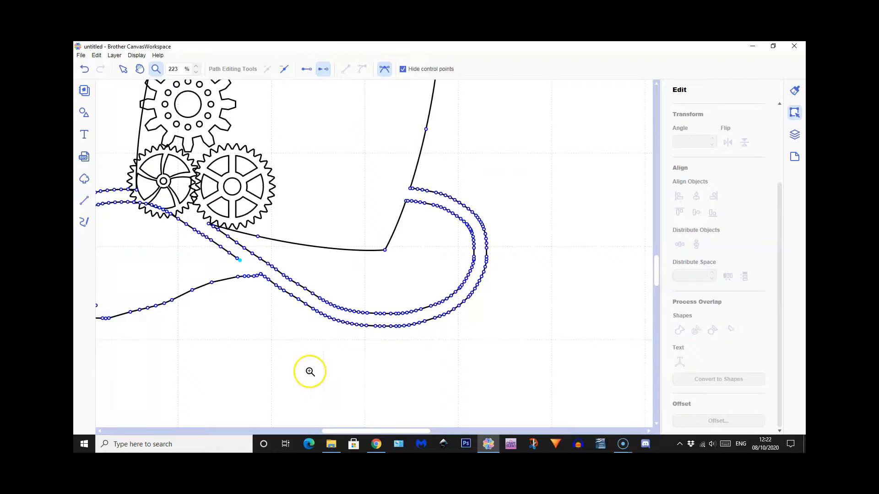
left_click(122, 70)
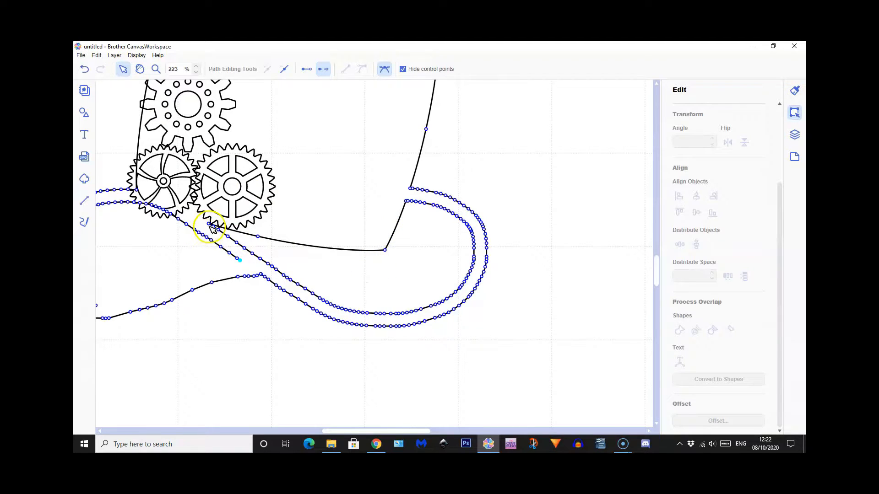
left_click(259, 238)
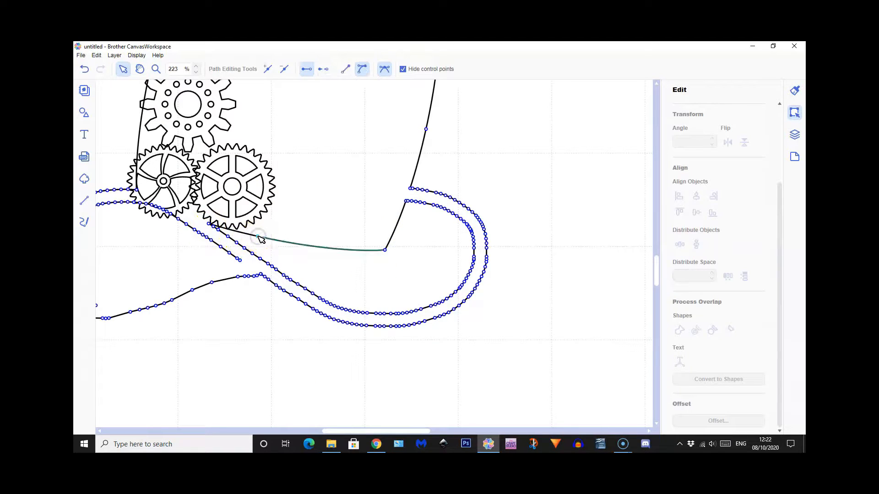
left_click(320, 68)
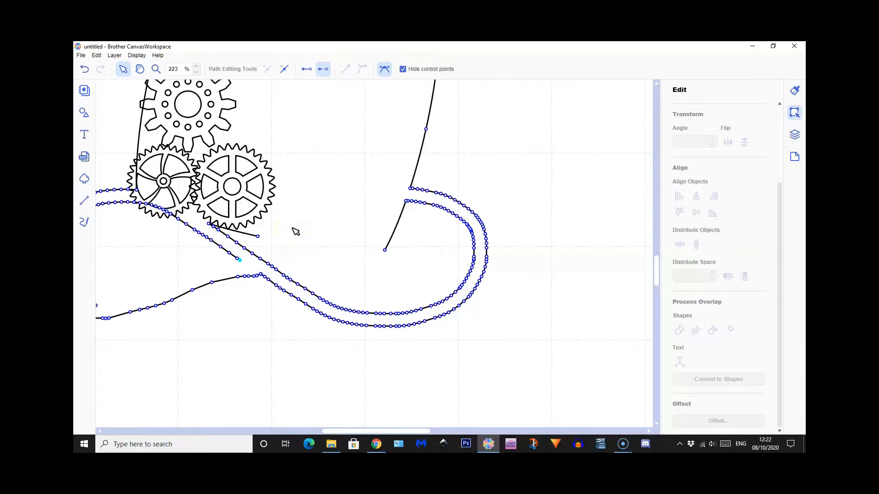
Close the gap in the crown's bottom edge with a straight segment and open the path at the node under the six-spoke gear instead
left_click(295, 227)
left_click(305, 69)
left_click(303, 69)
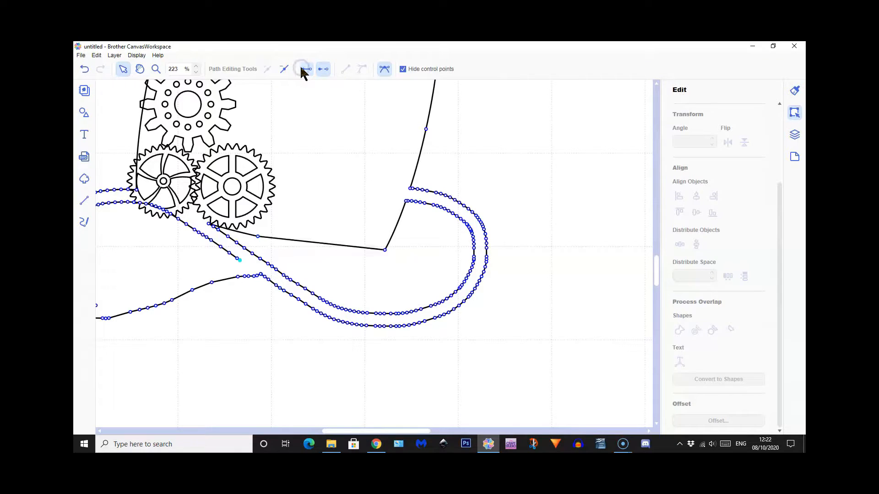
left_click(209, 224)
left_click(324, 69)
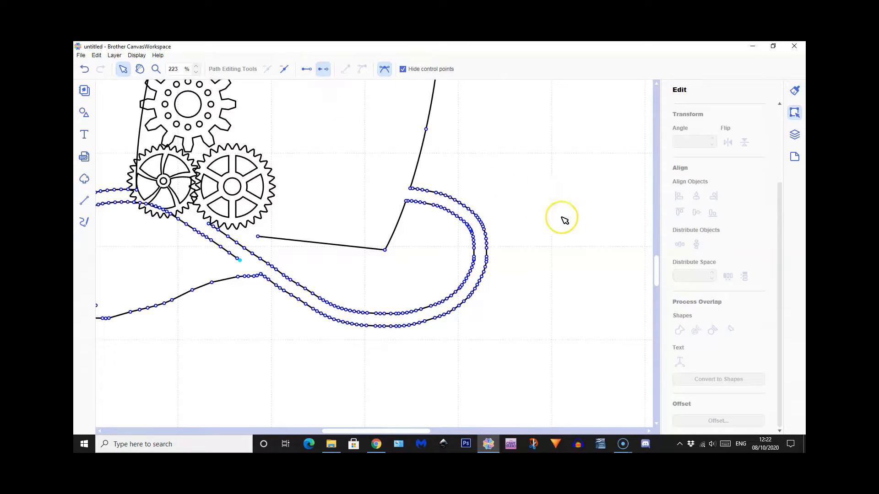
Shorten the crown's bottom line by moving its free end away from the gears toward the corner, and finish the node editing
left_click(257, 237)
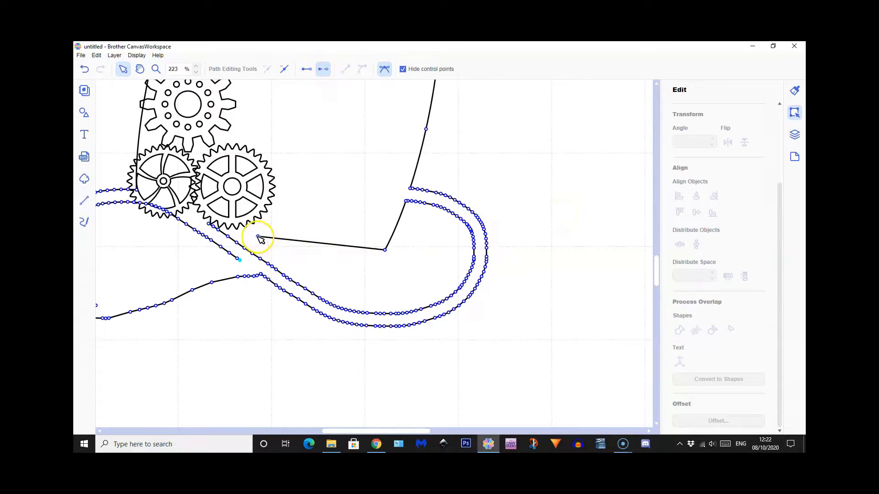
left_click_drag(258, 237, 306, 244)
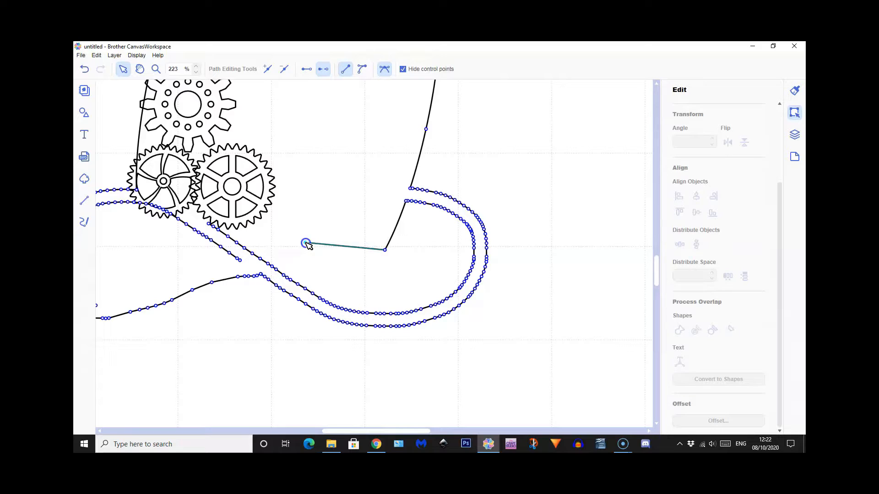
left_click(267, 351)
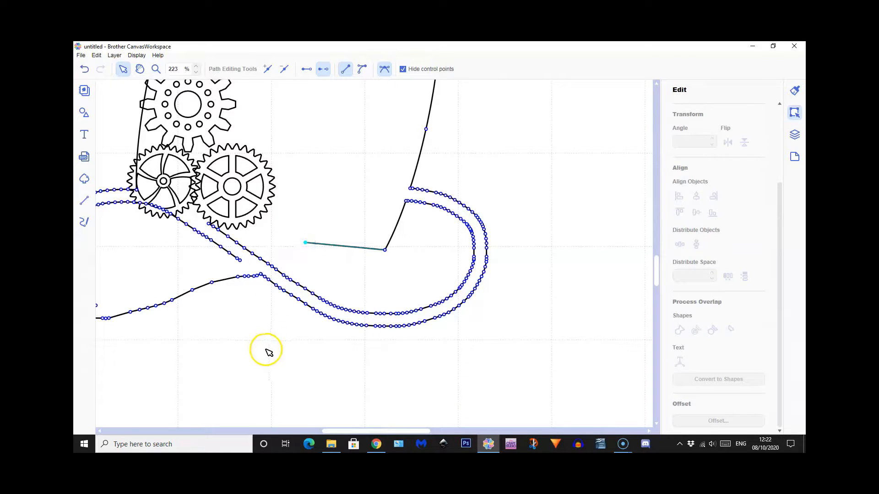
double_click(266, 350)
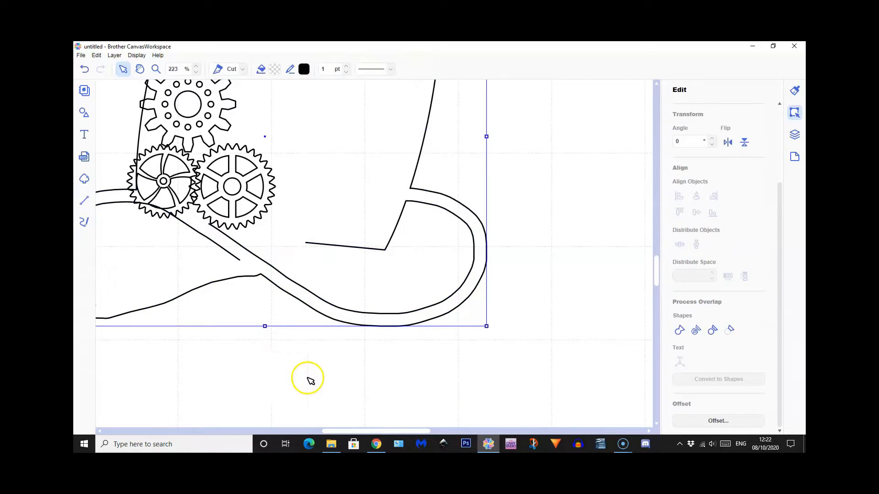
left_click(139, 56)
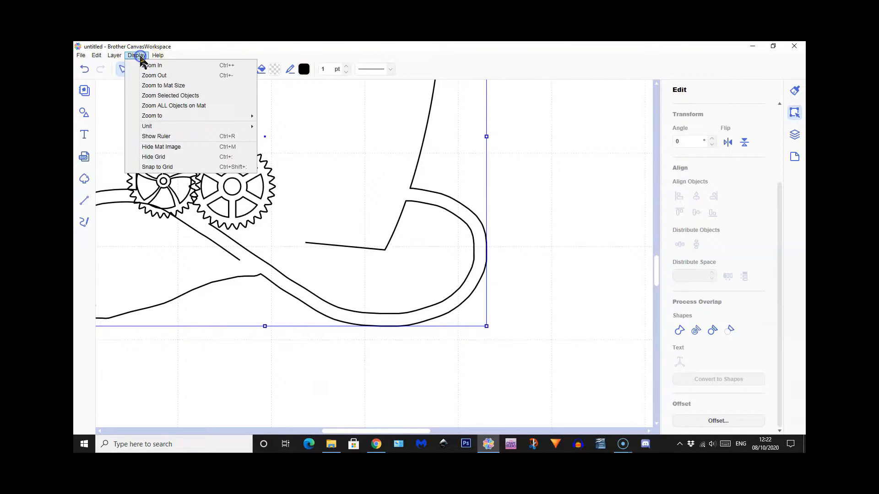
left_click(153, 86)
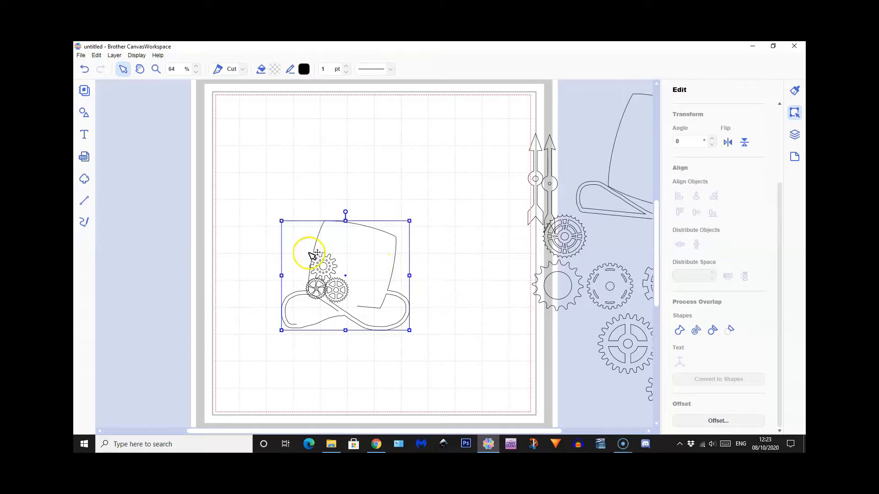
Move the hat with its three gears to the mat's upper corner and add an enlarged heart shape in the empty lower area
left_click_drag(252, 225, 424, 358)
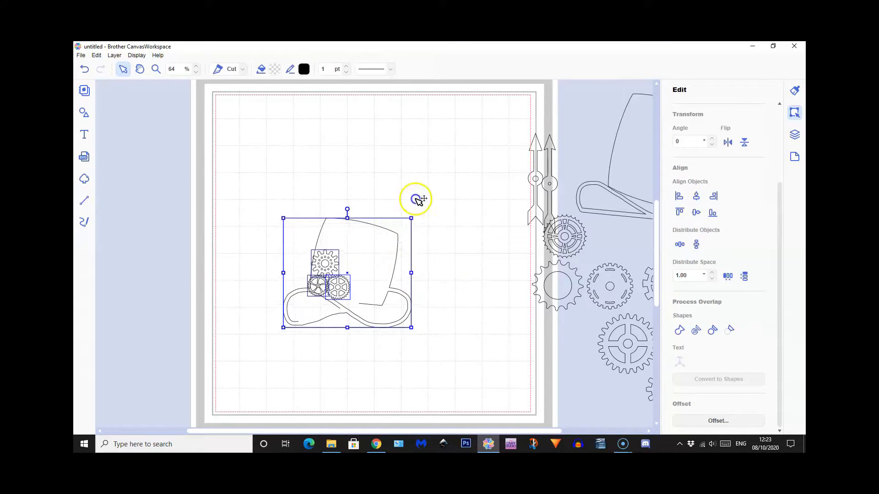
left_click_drag(370, 263, 501, 136)
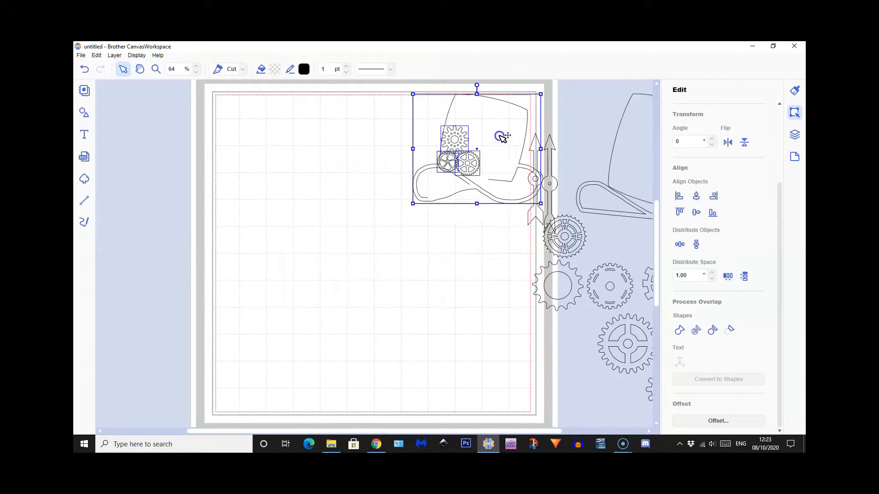
left_click(85, 114)
scroll(204, 256, "down", 10)
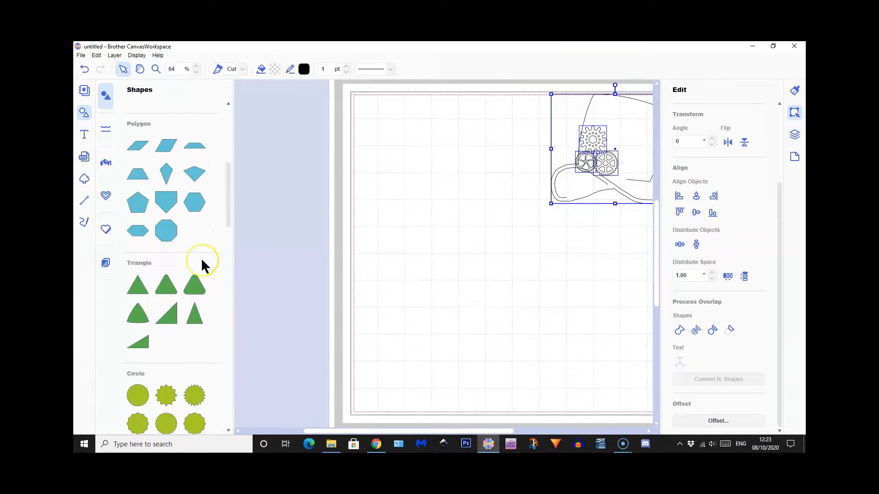
scroll(200, 266, "down", 5)
left_click(137, 277)
left_click(84, 113)
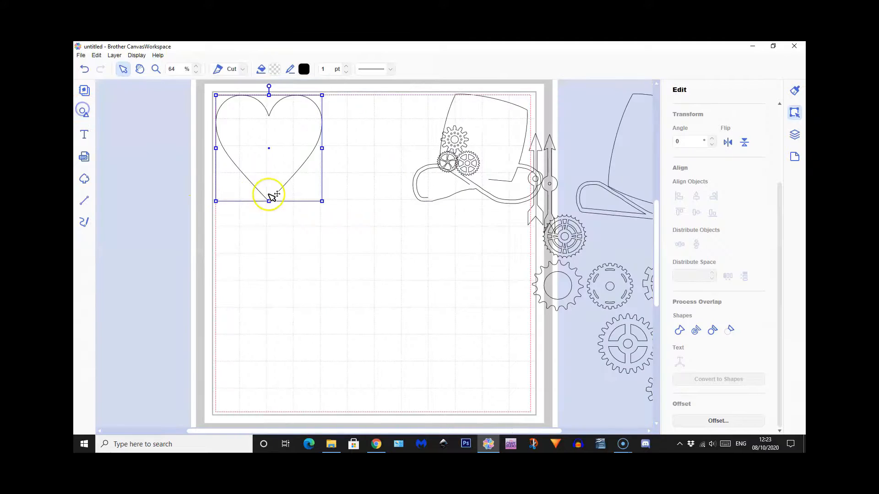
left_click_drag(259, 200, 275, 356)
left_click_drag(330, 276, 376, 226)
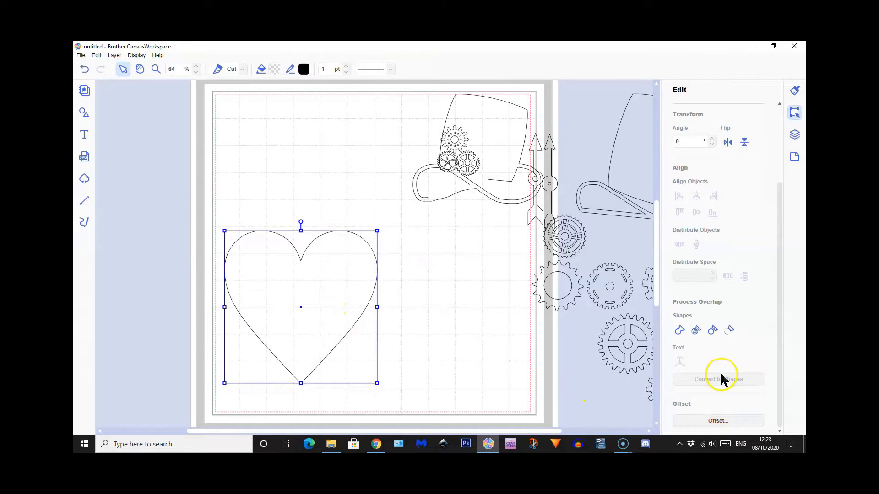
Create an inward offset of the heart with 0.20" spacing and round corners, leaving the original line as is
left_click(718, 421)
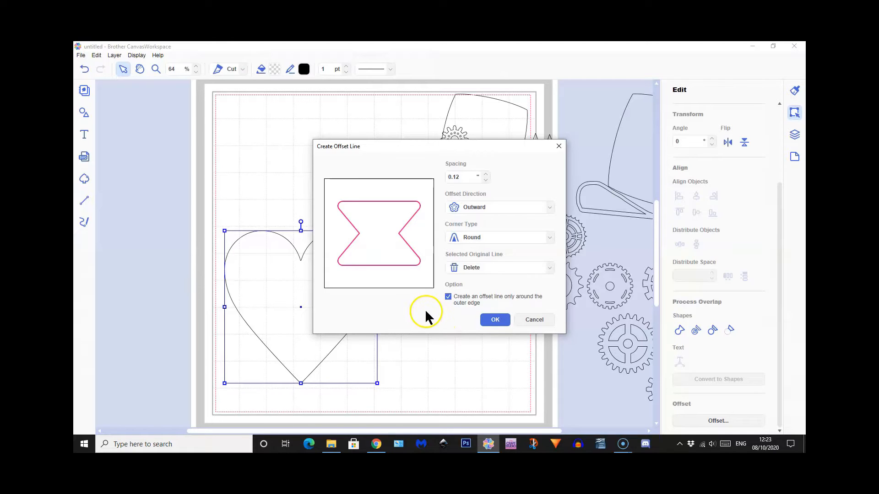
left_click(486, 173)
left_click(486, 174)
left_click(486, 174)
left_click(486, 174)
left_click(481, 208)
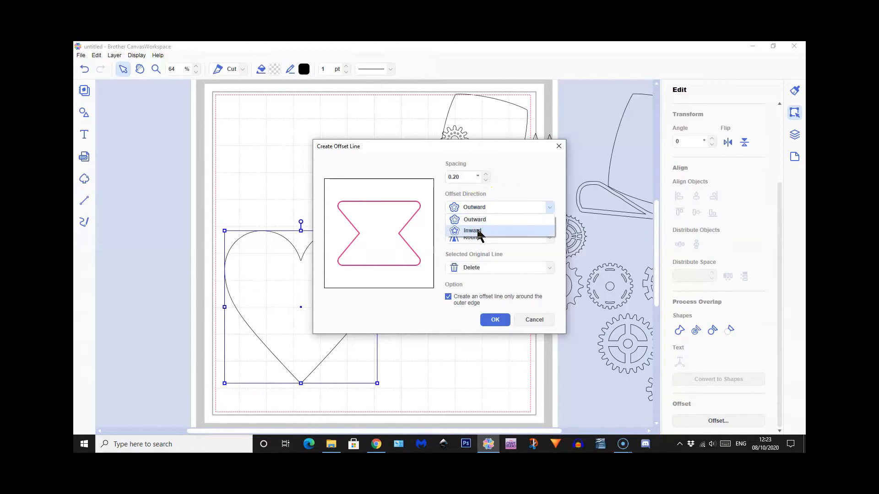
left_click(476, 231)
left_click(476, 269)
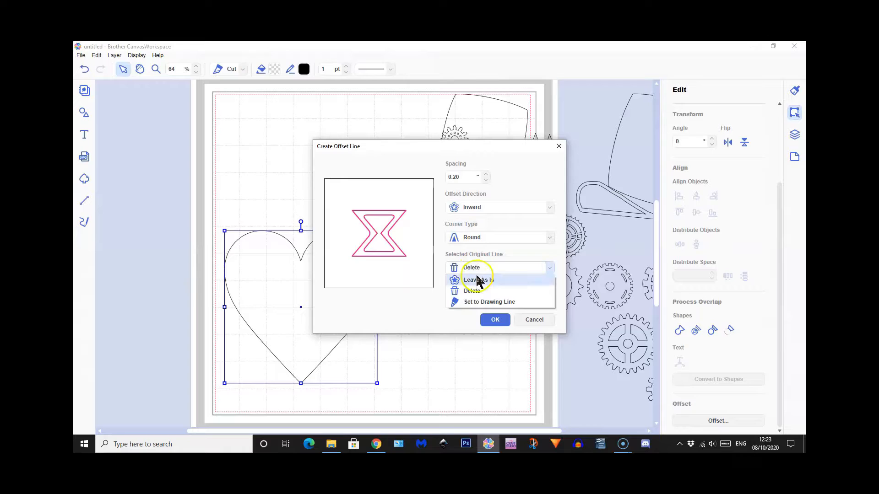
left_click(476, 280)
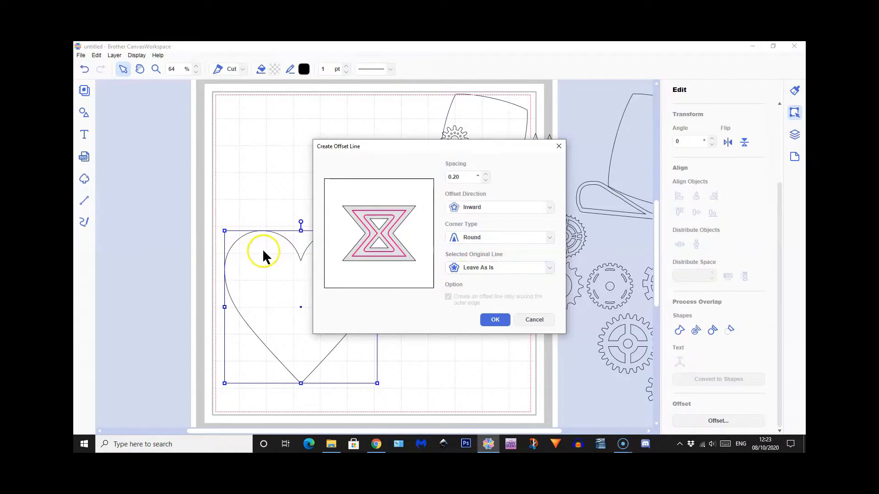
left_click(498, 319)
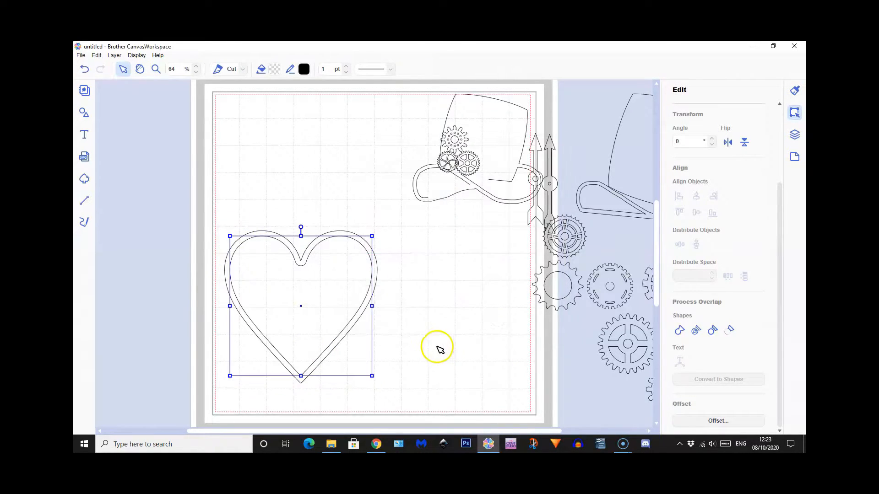
Subtract the inner heart from the outer heart to form a frame and move it up toward the mat's middle
left_click(266, 280, "shift")
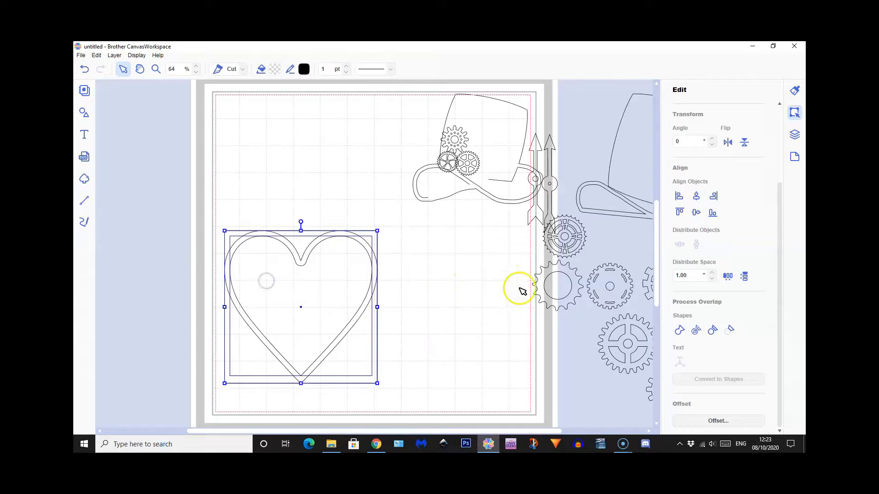
left_click(730, 333)
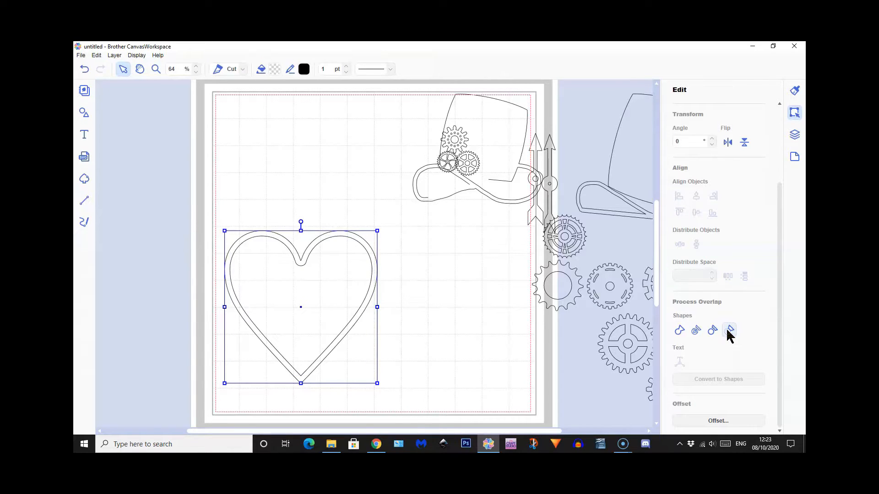
left_click_drag(304, 258, 304, 203)
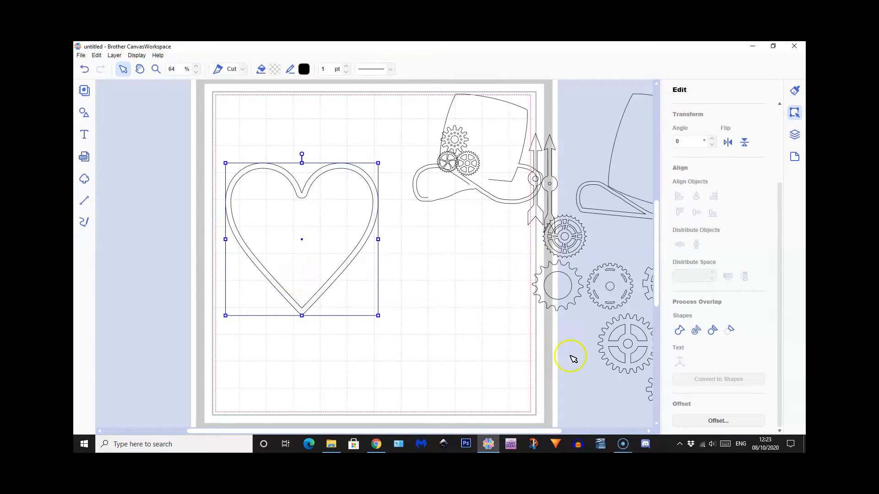
Place a reduced four-spoke gear in the heart's upper lobe, the round-hole gear below it, and the slotted gear under the notch
left_click_drag(634, 346, 394, 320)
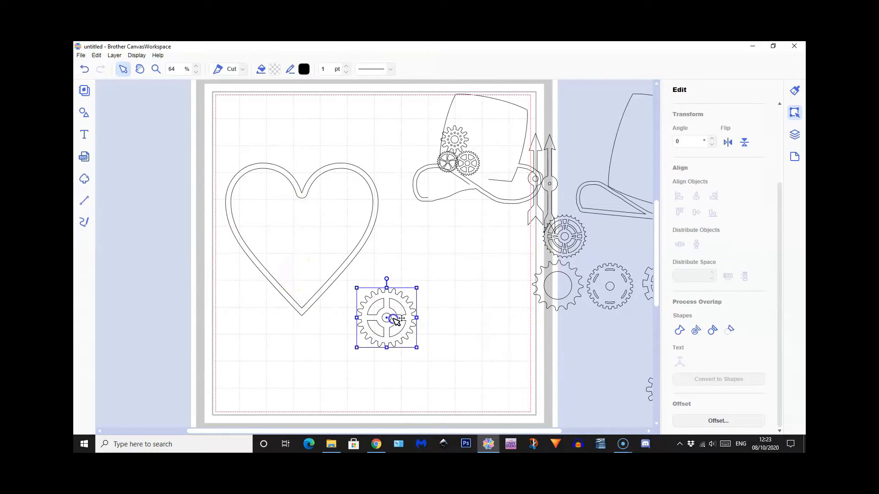
left_click_drag(416, 288, 274, 211)
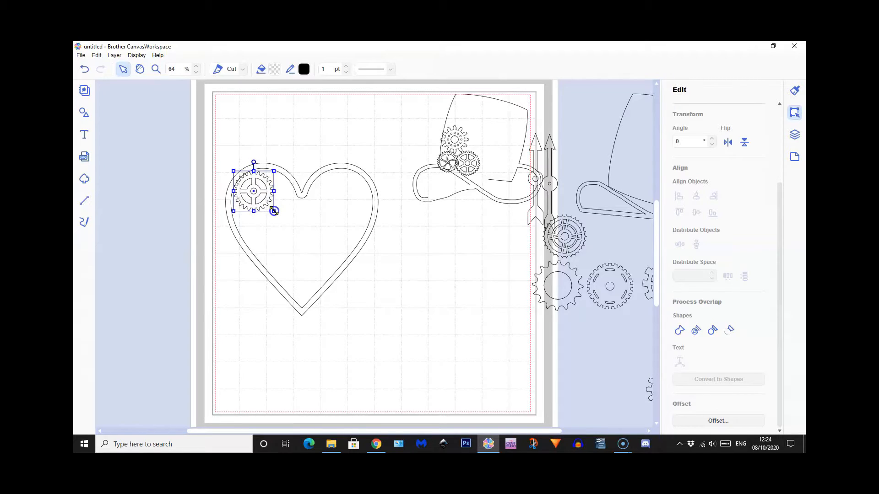
left_click_drag(578, 302, 282, 240)
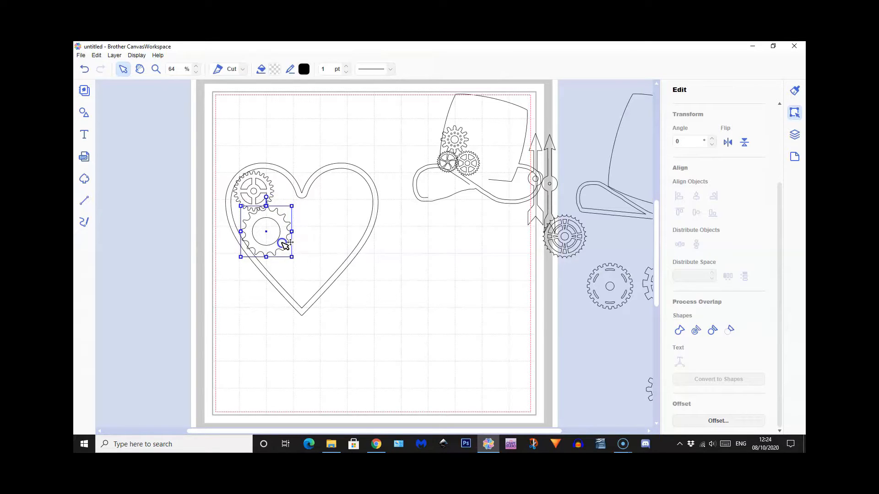
left_click_drag(598, 281, 316, 225)
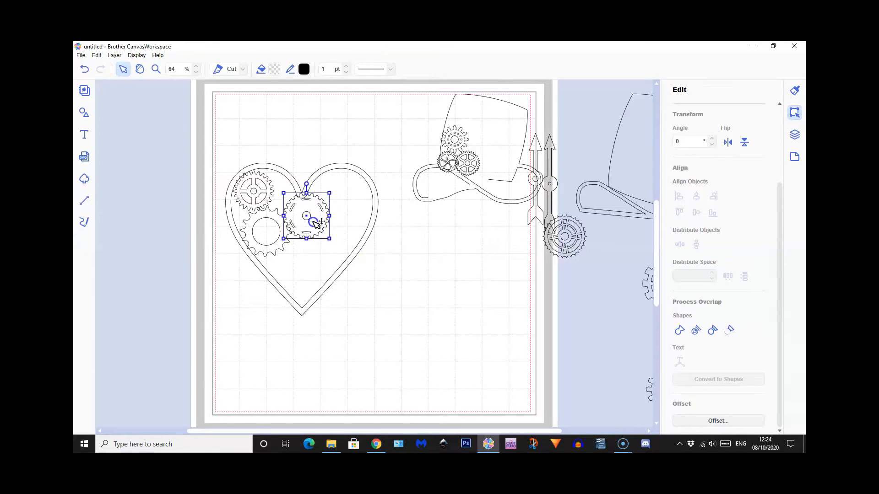
Add a small spoked gear and the wide-toothed gear toward the heart's tip, and shrink the slotted gear to fit beside the notch
left_click_drag(425, 431, 487, 432)
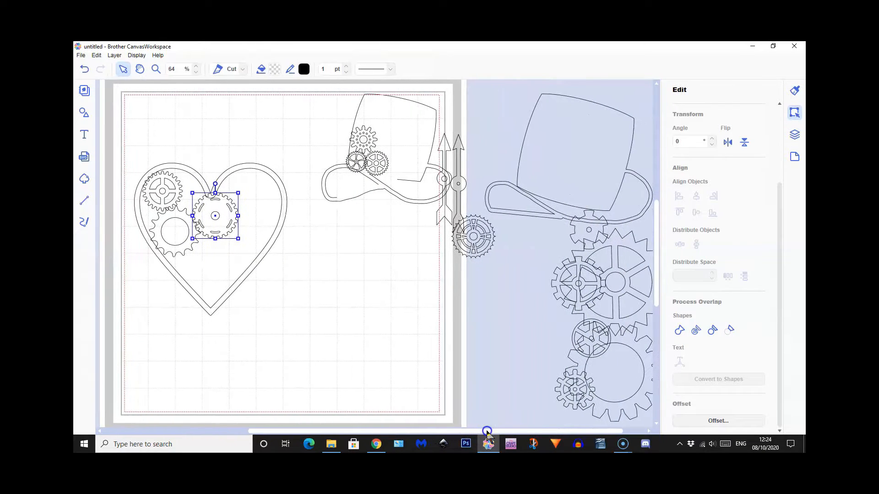
left_click_drag(564, 400, 180, 274)
left_click(224, 222)
left_click_drag(238, 193, 203, 201)
left_click(218, 225)
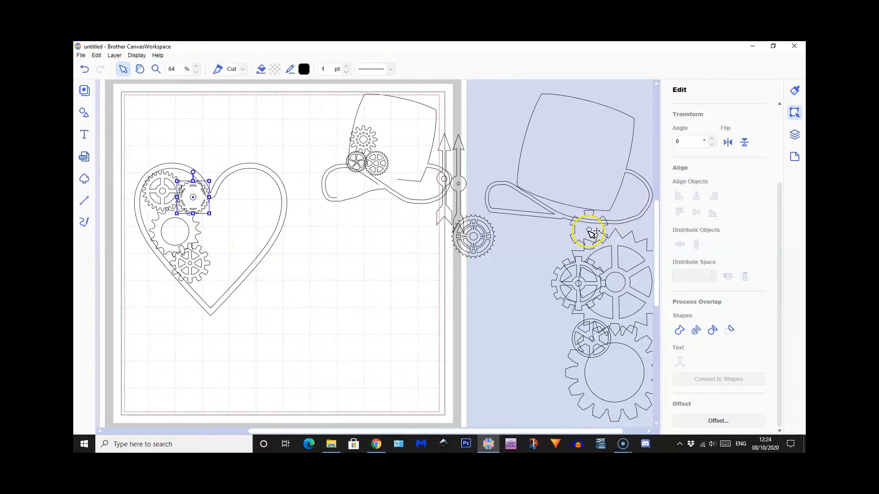
left_click_drag(593, 236, 214, 291)
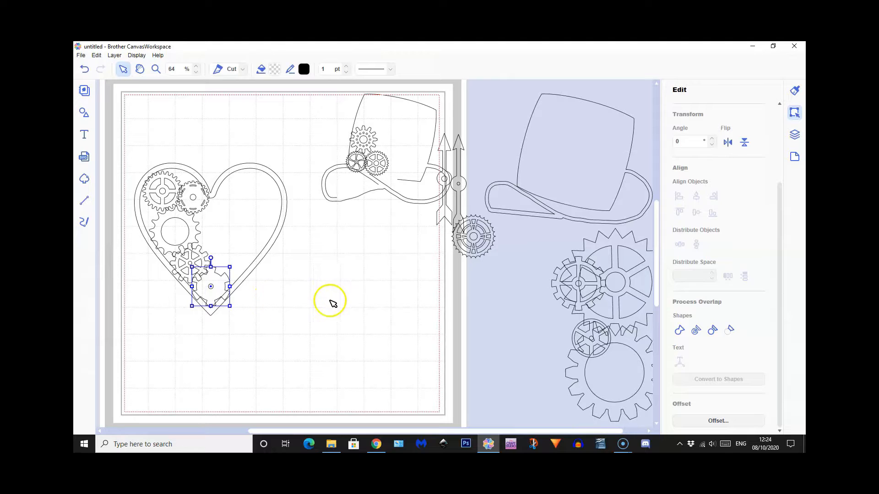
Try to weld the heart frame and its five gears into one shape
left_click(139, 143)
left_click_drag(139, 143, 247, 346)
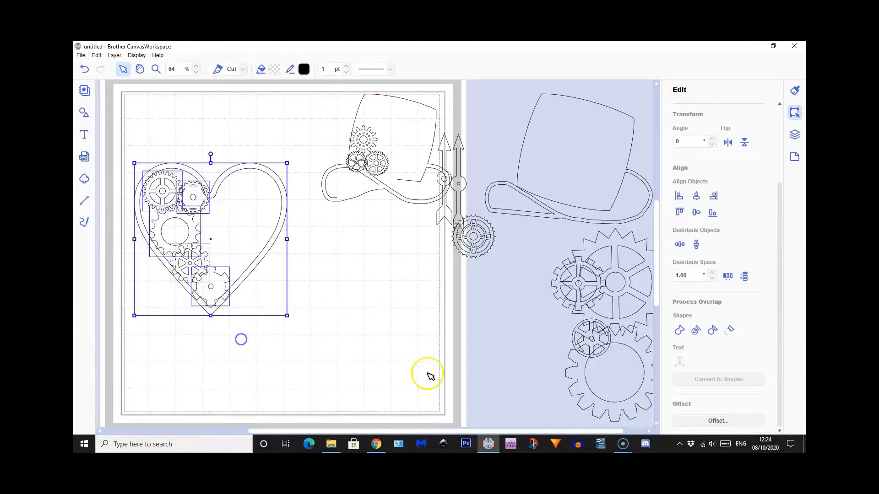
left_click(679, 331)
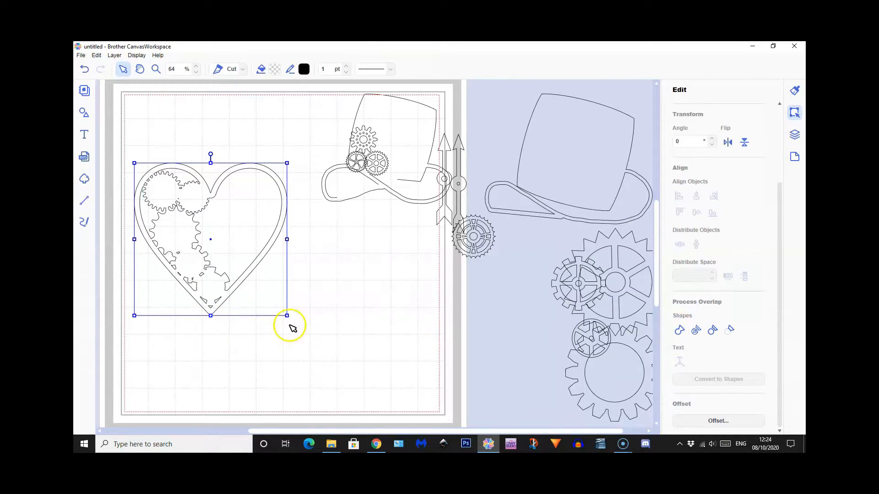
Divide the loose four-spoke gear on the mat's edge, pull its body away from the cutout pieces, and undo back to the unwelded heart
left_click_drag(564, 272, 439, 300)
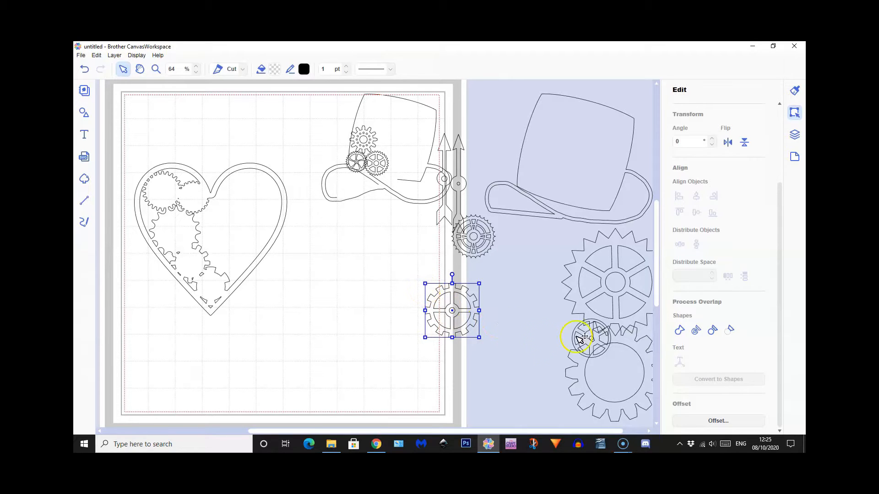
left_click(711, 330)
left_click(456, 361)
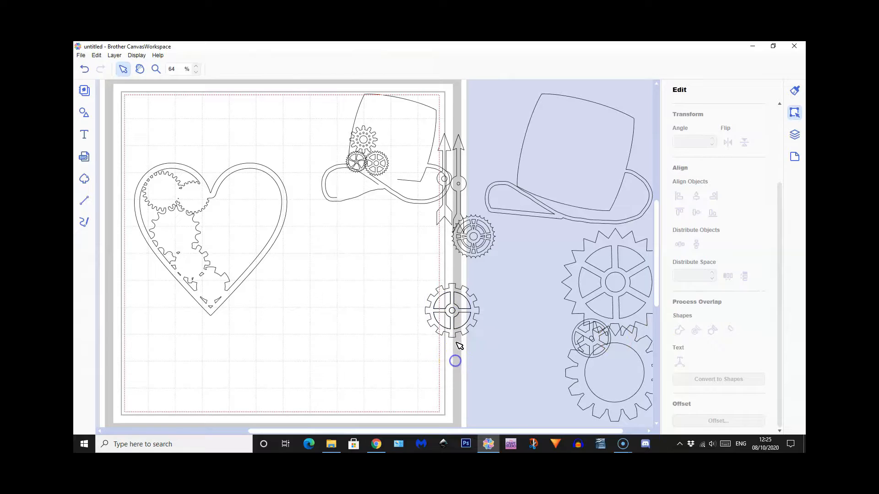
left_click_drag(455, 333, 426, 392)
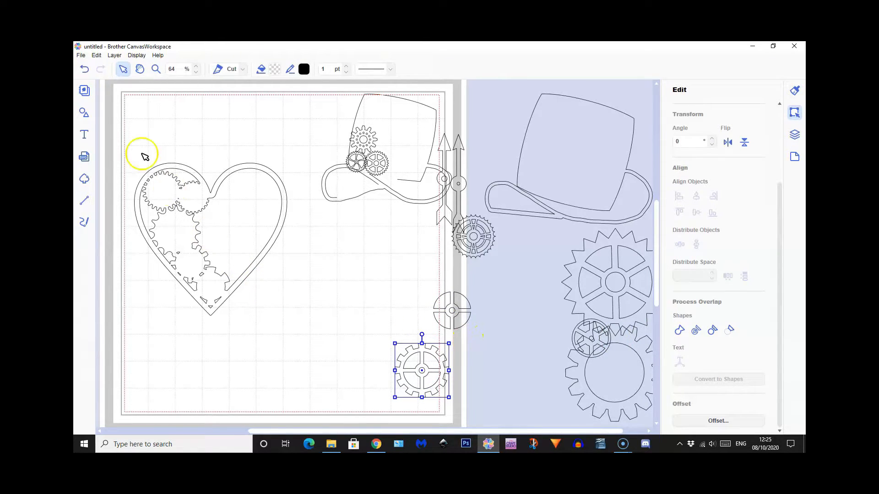
left_click(85, 70)
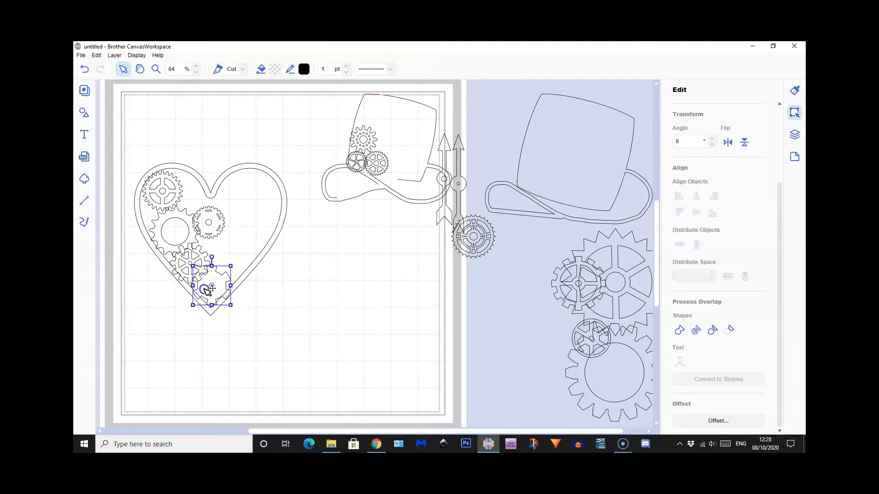
Move the five gears out of the heart frame and spread them separately around its lower end
left_click_drag(205, 286, 277, 316)
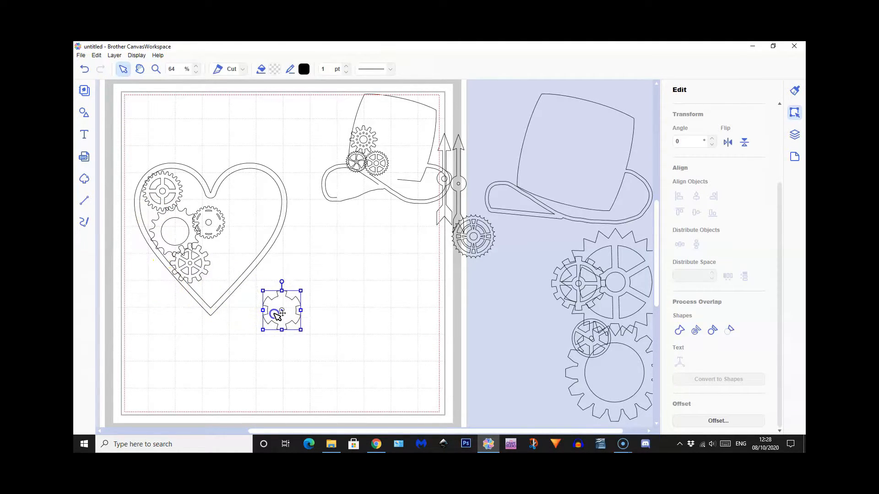
left_click_drag(210, 221, 306, 276)
left_click_drag(184, 218, 242, 341)
left_click_drag(206, 255, 189, 332)
left_click_drag(168, 201, 158, 304)
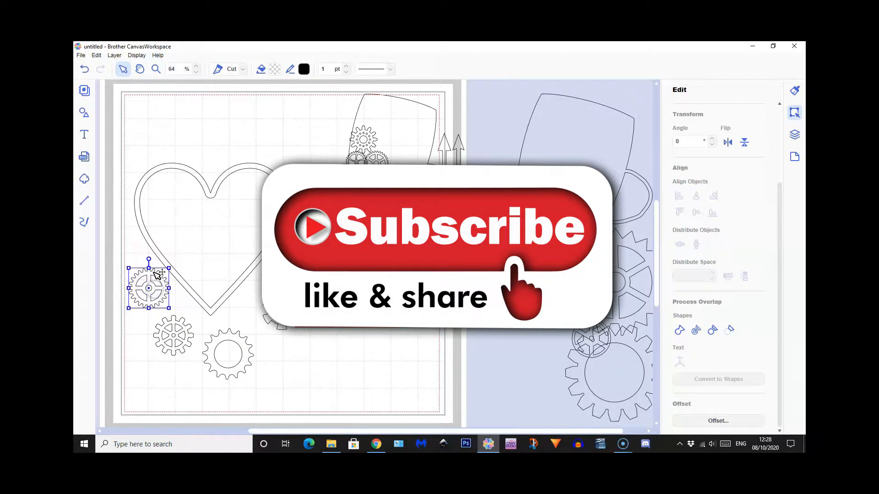
Divide all five gears together so their bodies separate from their inner cutout pieces
left_click(177, 339, "shift")
left_click(240, 357, "shift")
left_click(284, 315, "shift")
left_click(305, 280, "shift")
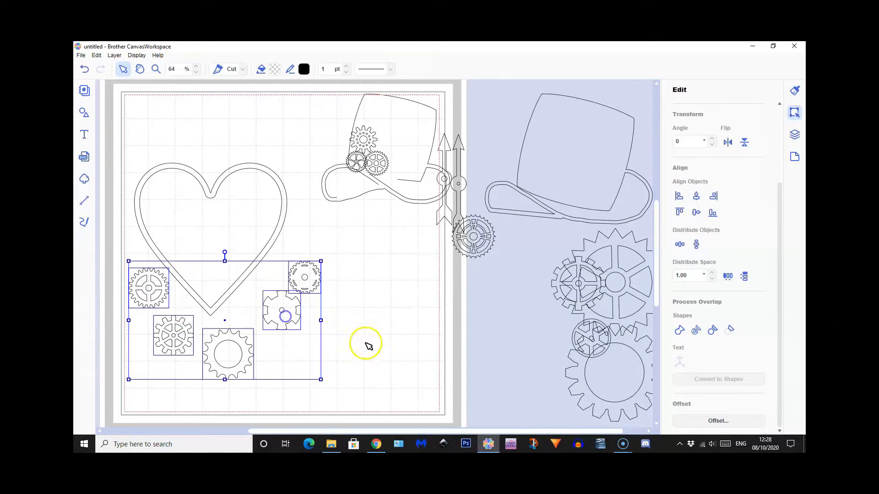
left_click(712, 332)
Move the five gear bodies back into the heart frame, overlapping its edge and one another, leaving the cutout pieces outside
left_click_drag(164, 294, 176, 198)
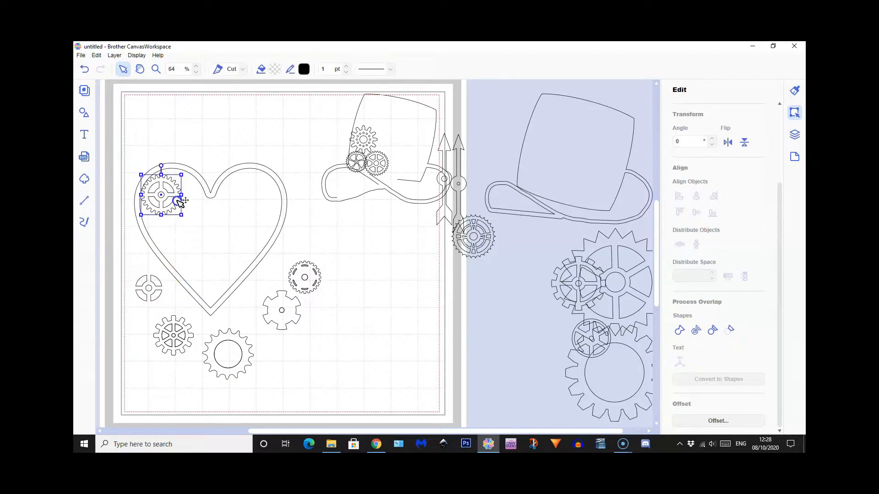
left_click_drag(181, 326, 181, 228)
left_click_drag(240, 340, 202, 235)
left_click_drag(284, 311, 210, 285)
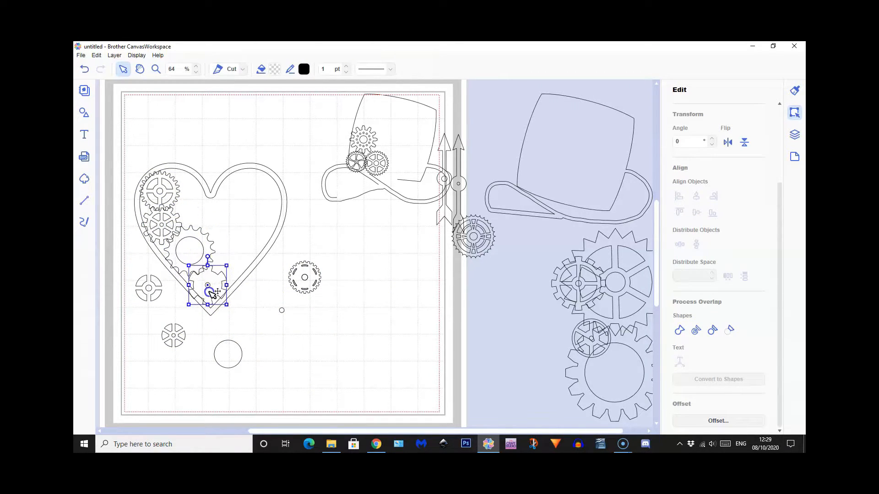
left_click_drag(294, 294, 180, 210)
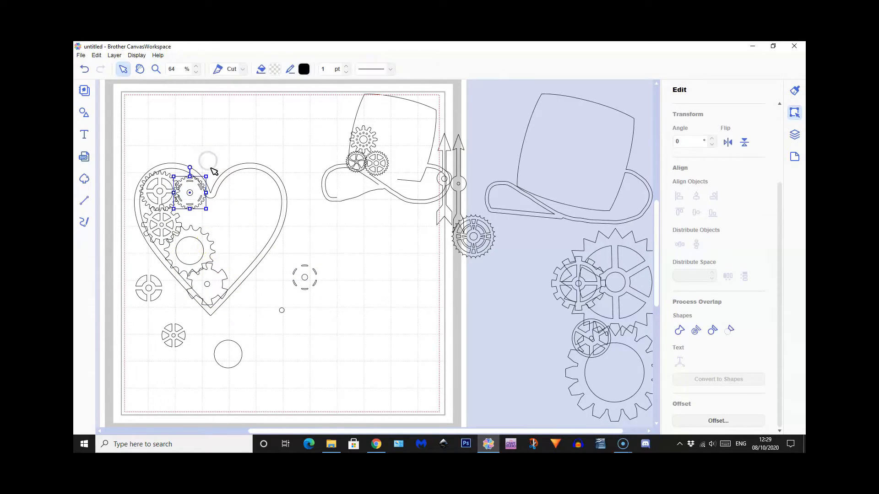
Delete the leftover spoke, circle and slot cutout pieces surrounding the heart
left_click_drag(121, 274, 190, 355)
left_click(239, 281, "shift")
left_click_drag(212, 343, 237, 365)
left_click_drag(277, 304, 287, 320)
left_click_drag(292, 262, 323, 311)
left_click(273, 239, "shift")
key("Delete")
Weld the heart frame with its five divided gears and move the joined heart off the mat over the spare hat
left_click_drag(123, 150, 281, 318)
left_click(679, 329)
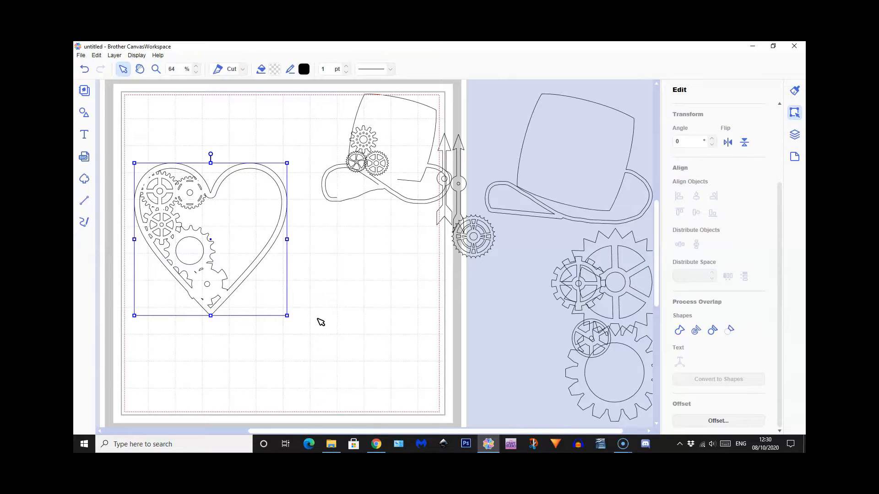
left_click_drag(217, 193, 583, 116)
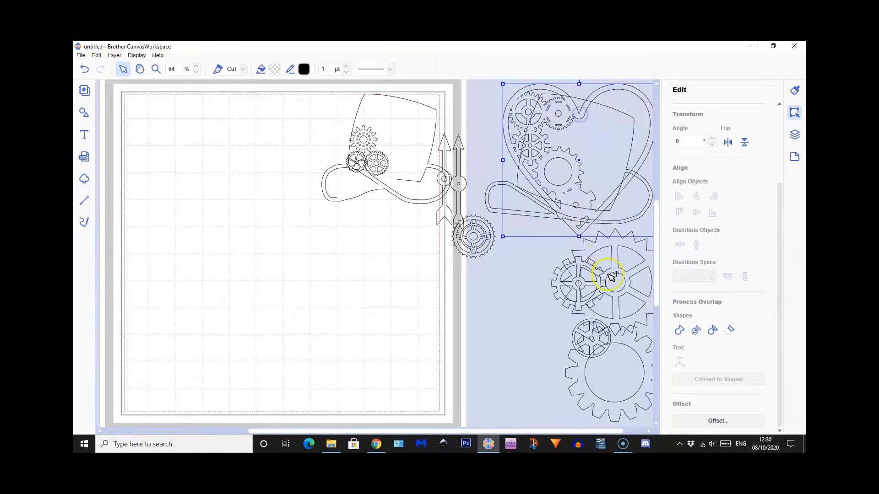
Bring the two large gears and three smaller spoked gears onto the mat and arrange them as an overlapping cluster
left_click_drag(629, 274, 230, 206)
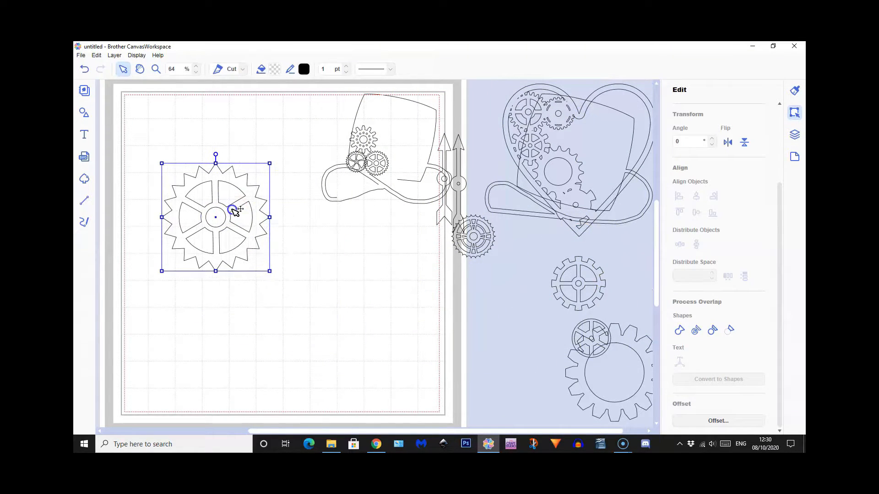
left_click_drag(622, 337, 195, 266)
left_click_drag(603, 286, 275, 282)
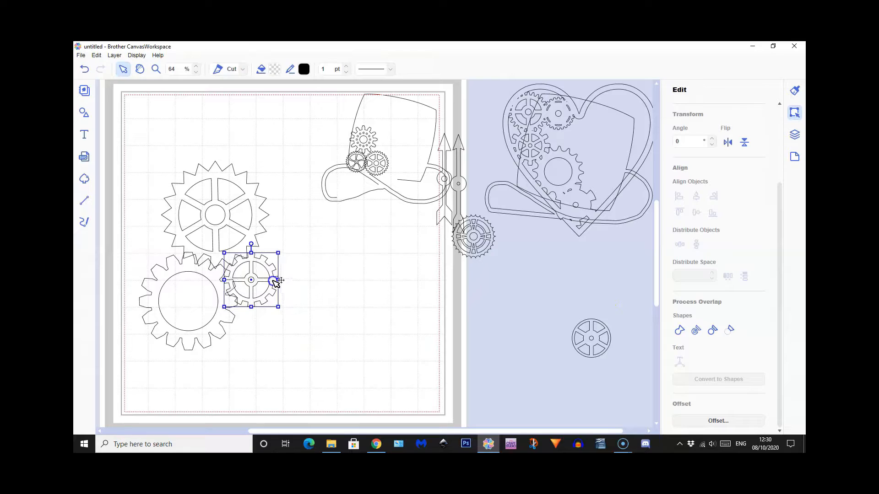
left_click_drag(600, 339, 248, 322)
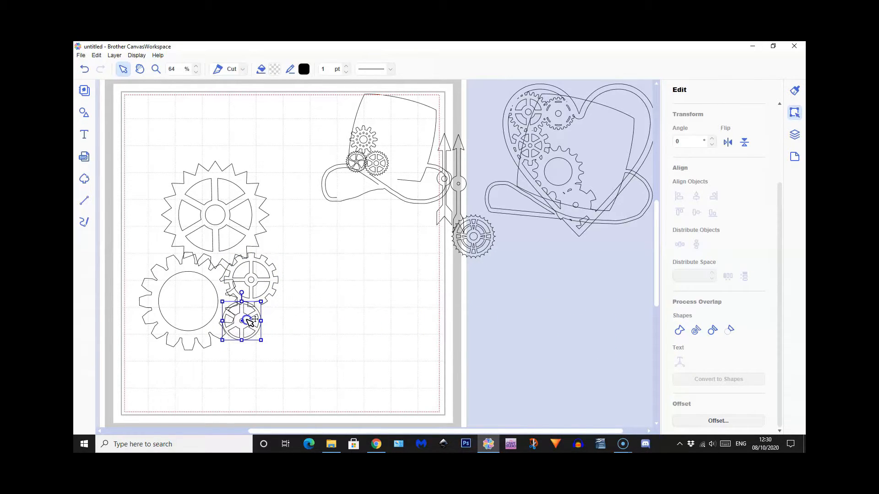
left_click_drag(478, 254, 281, 260)
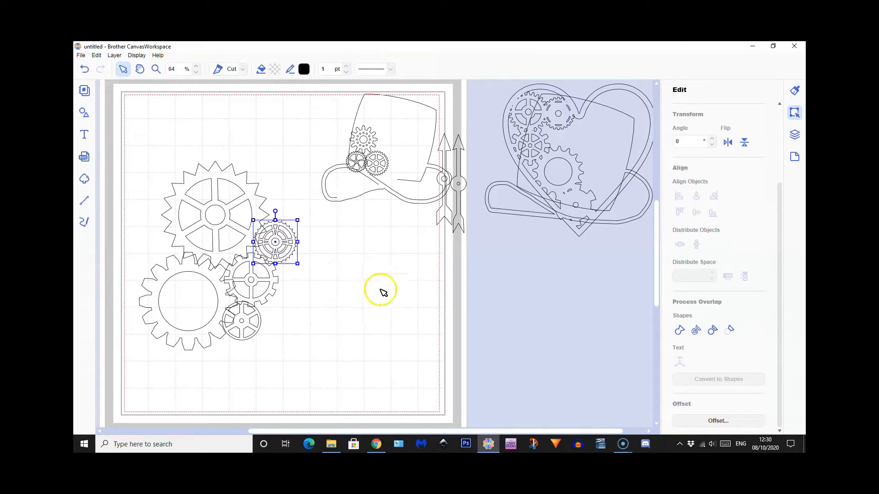